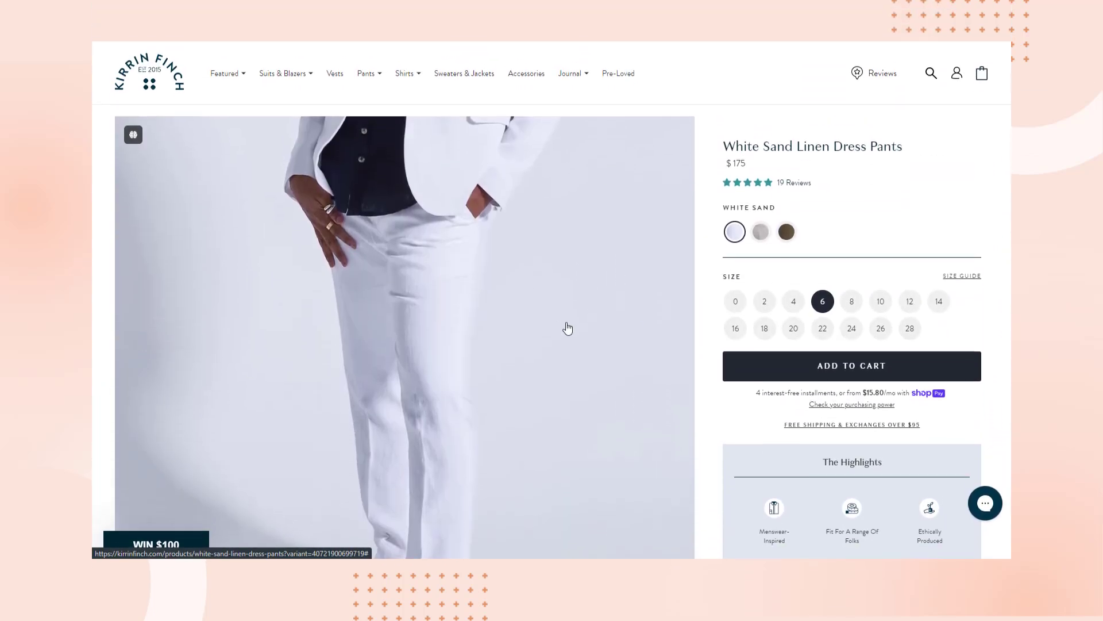
Scroll the White Sand Linen Dress Pants page and expand Details, Fit and Size, and Shipping and Returns
scroll(567, 326, "down", 3)
scroll(692, 313, "down", 8)
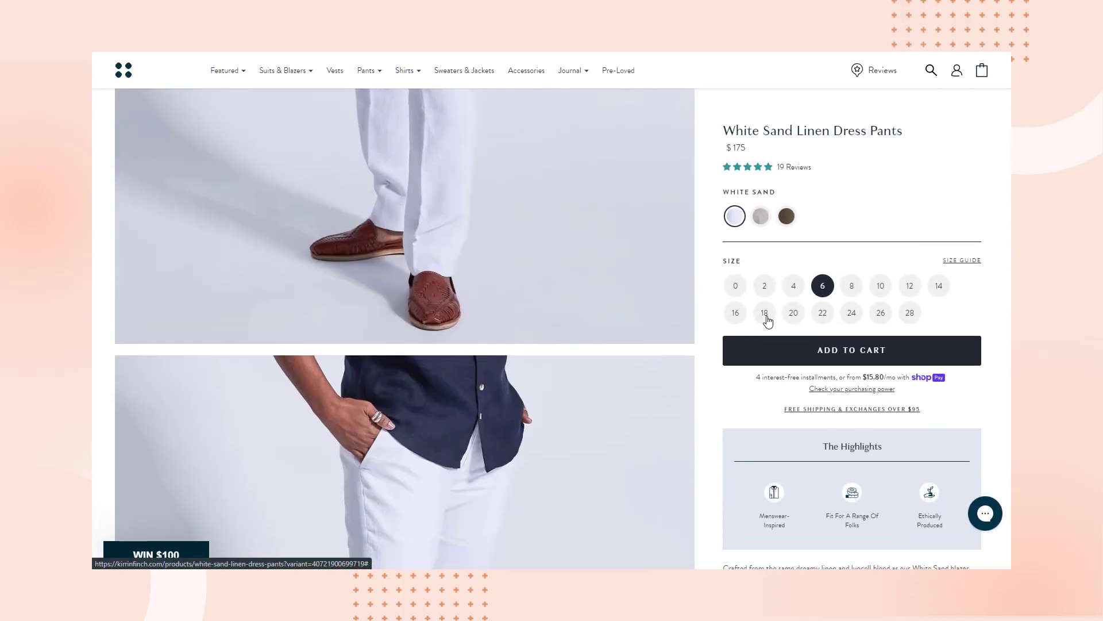
scroll(699, 315, "down", 10)
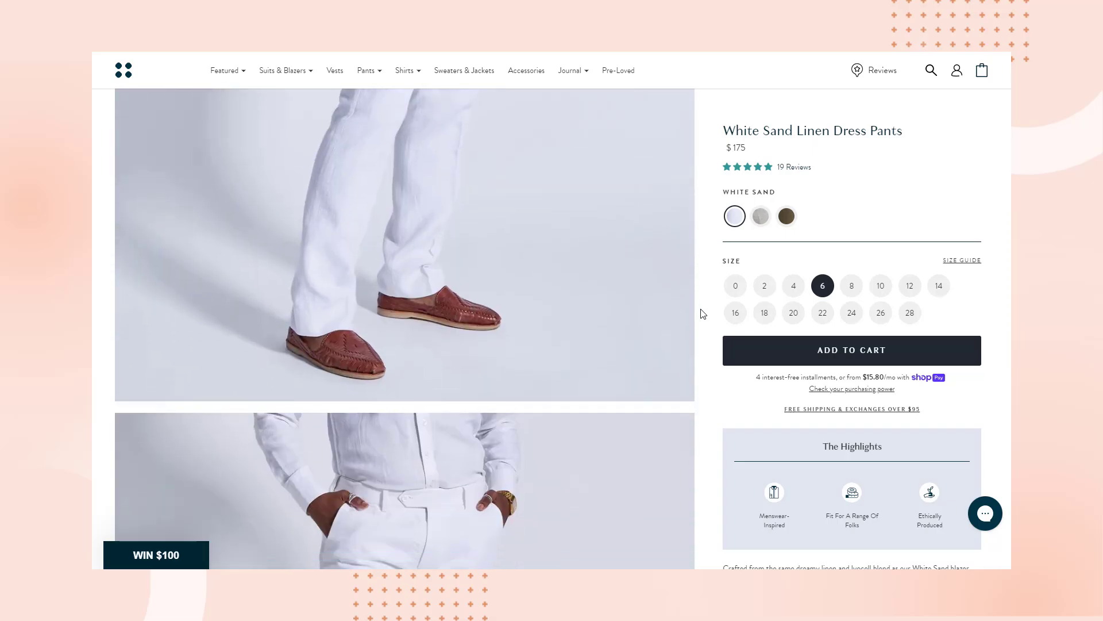
scroll(702, 313, "down", 2)
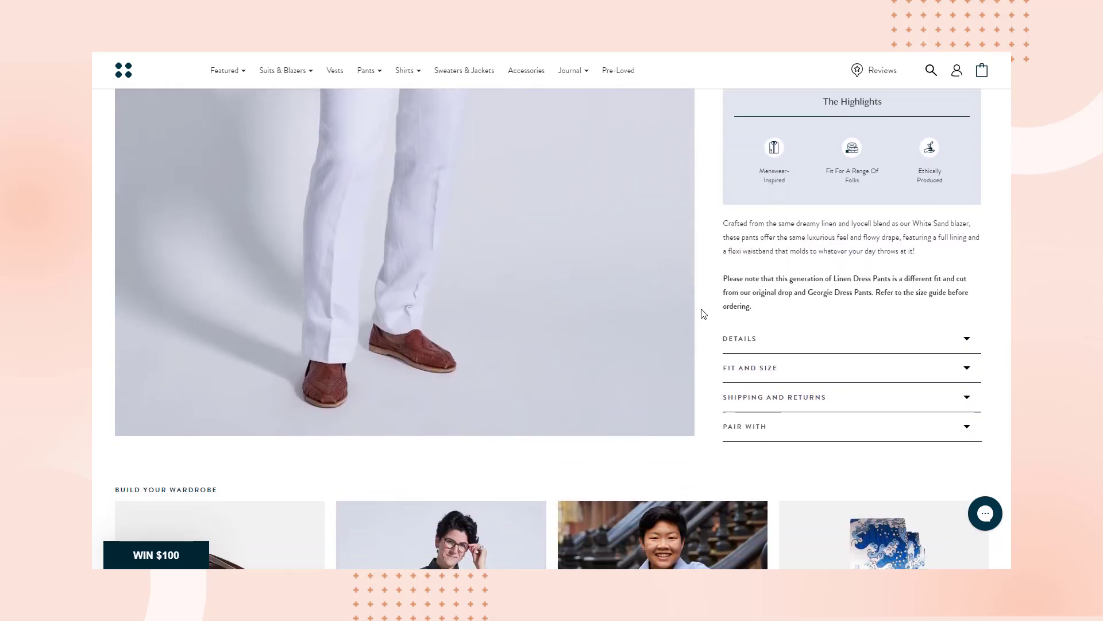
left_click(971, 340)
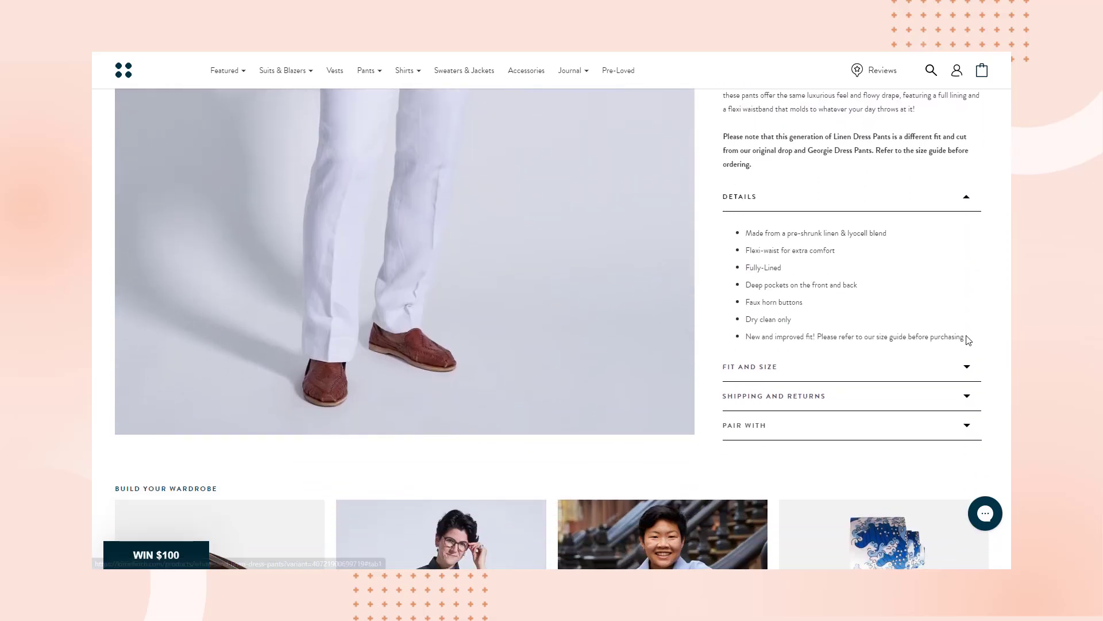
left_click(968, 370)
left_click(969, 397)
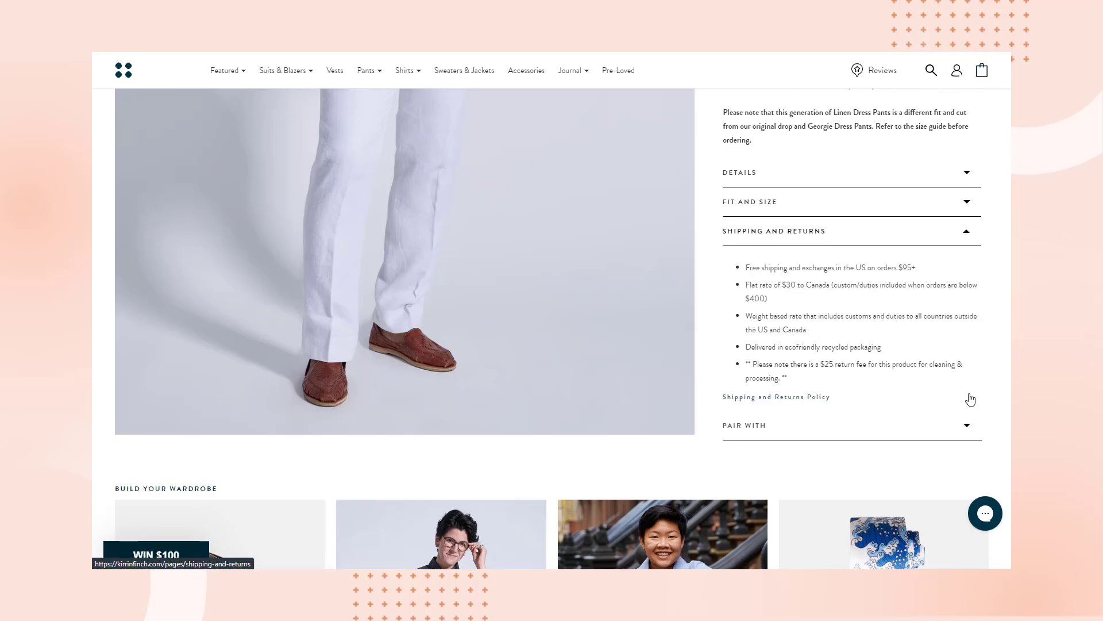
Scroll further down the product page to the customer reviews
scroll(660, 335, "down", 10)
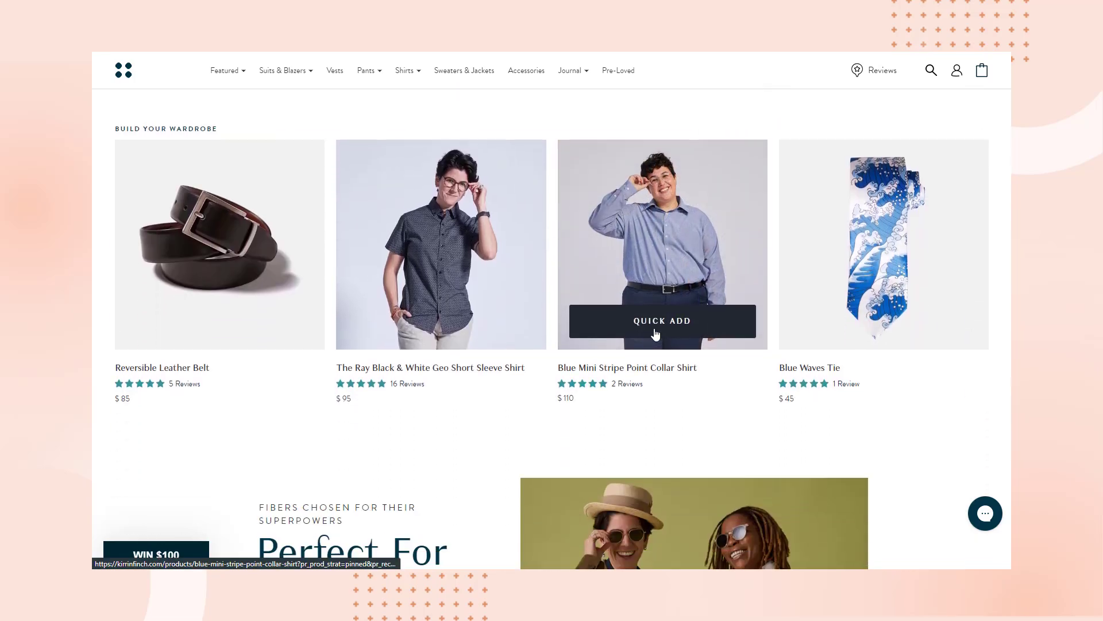
scroll(647, 333, "down", 10)
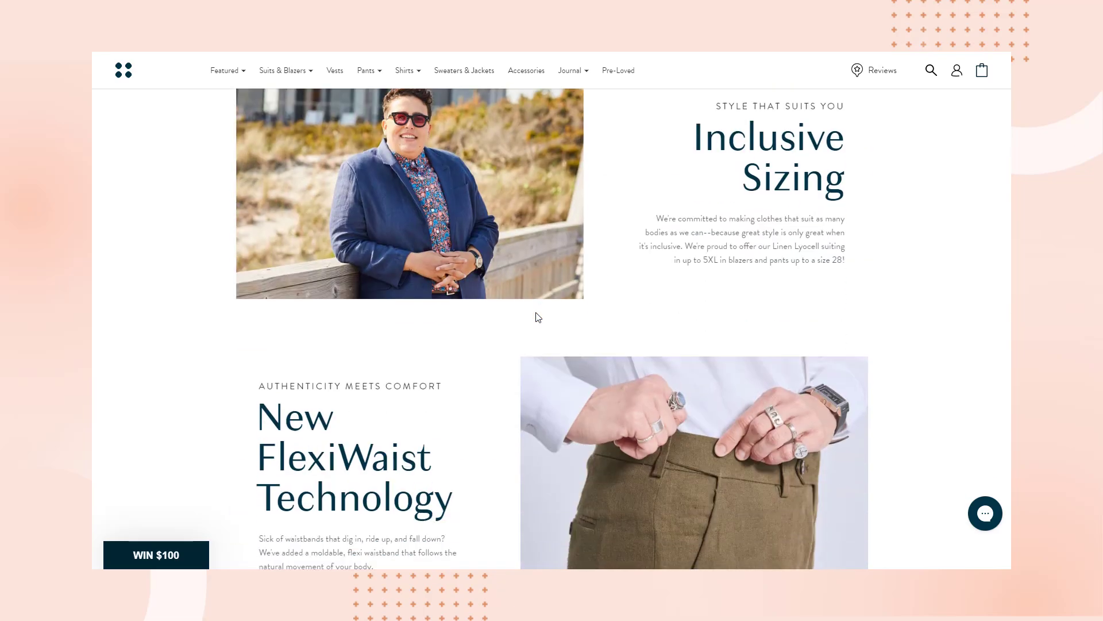
scroll(536, 315, "down", 15)
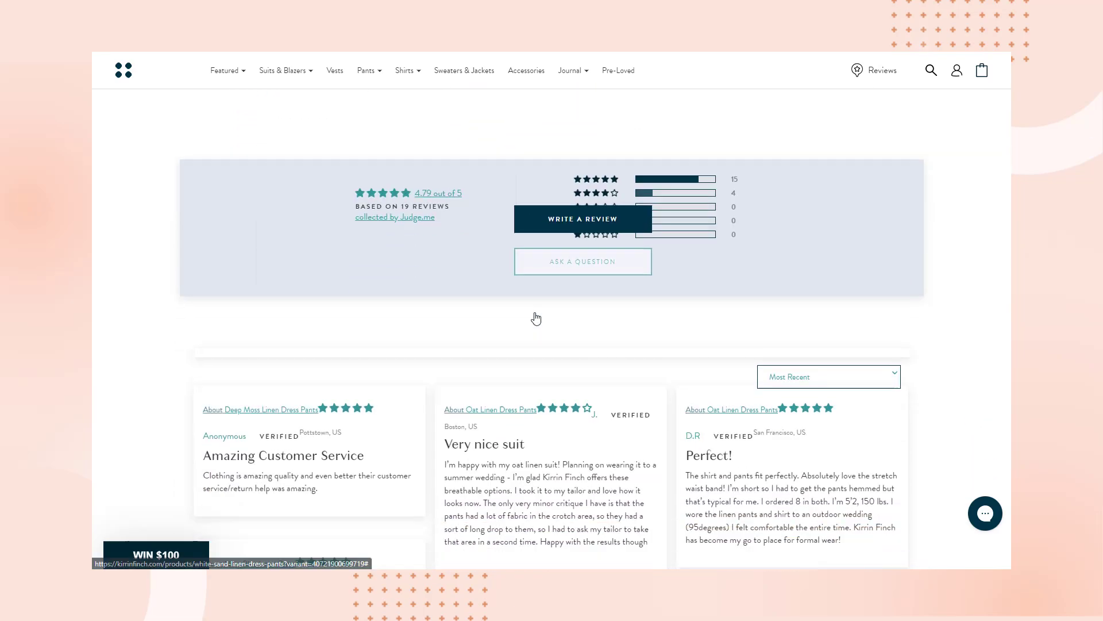
scroll(536, 318, "down", 3)
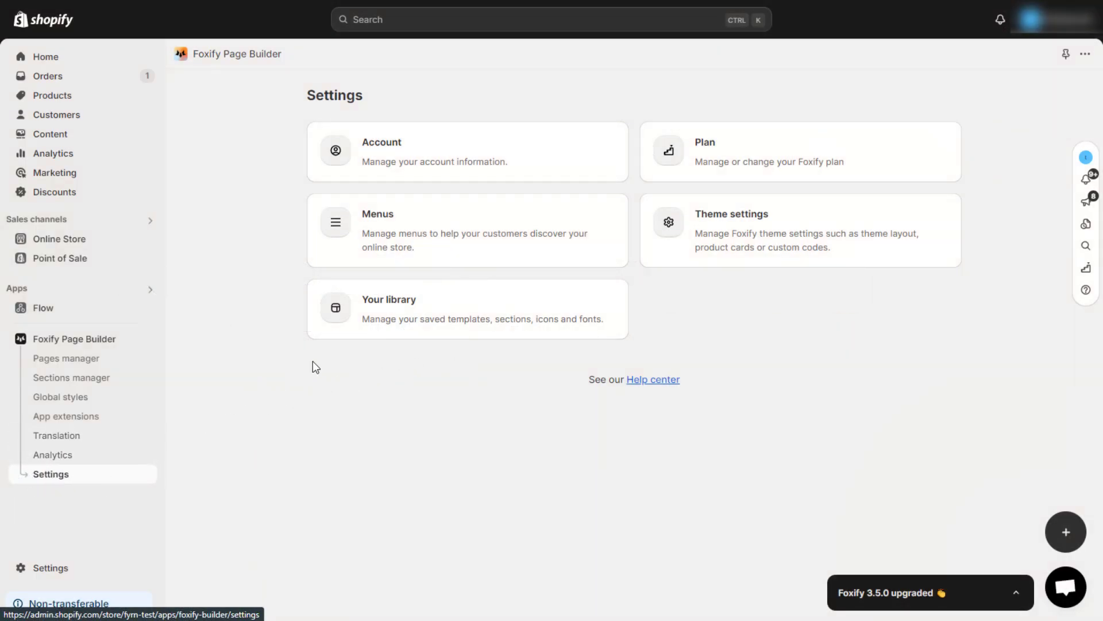
Upload the fonnts.com-Granville font file under Uploaded fonts in Your library
left_click(389, 315)
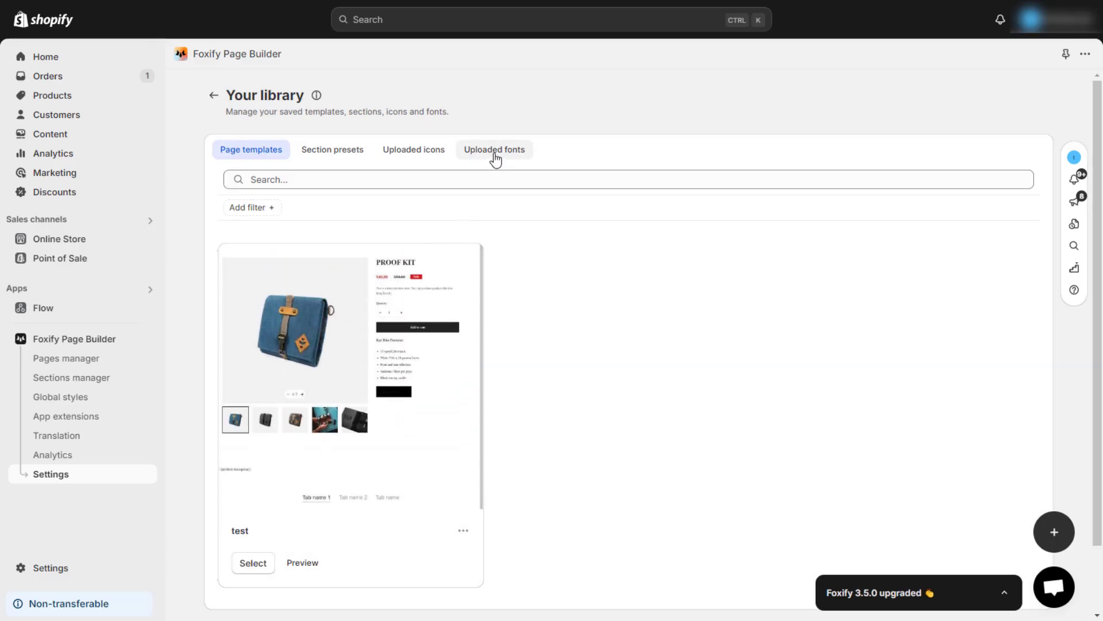
left_click(495, 156)
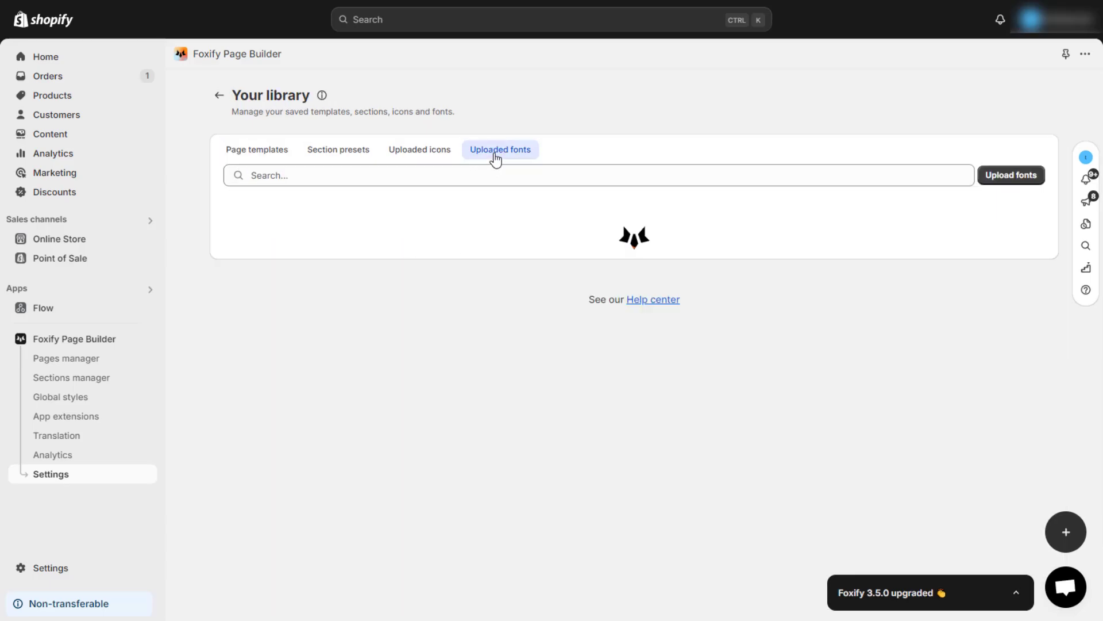
left_click(999, 175)
left_click(583, 191)
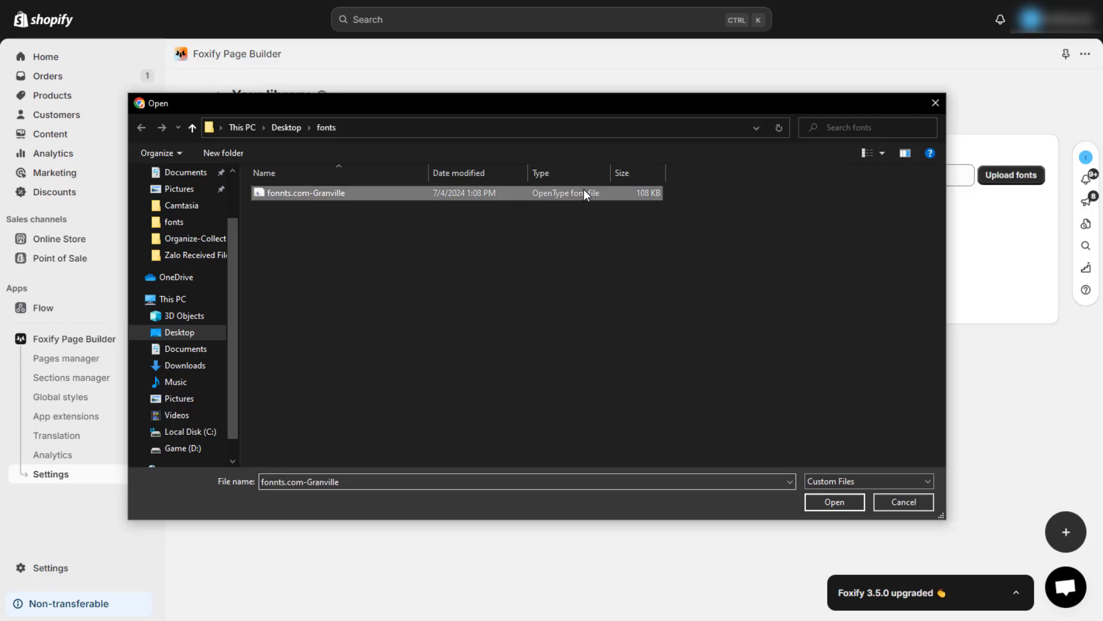
left_click(854, 506)
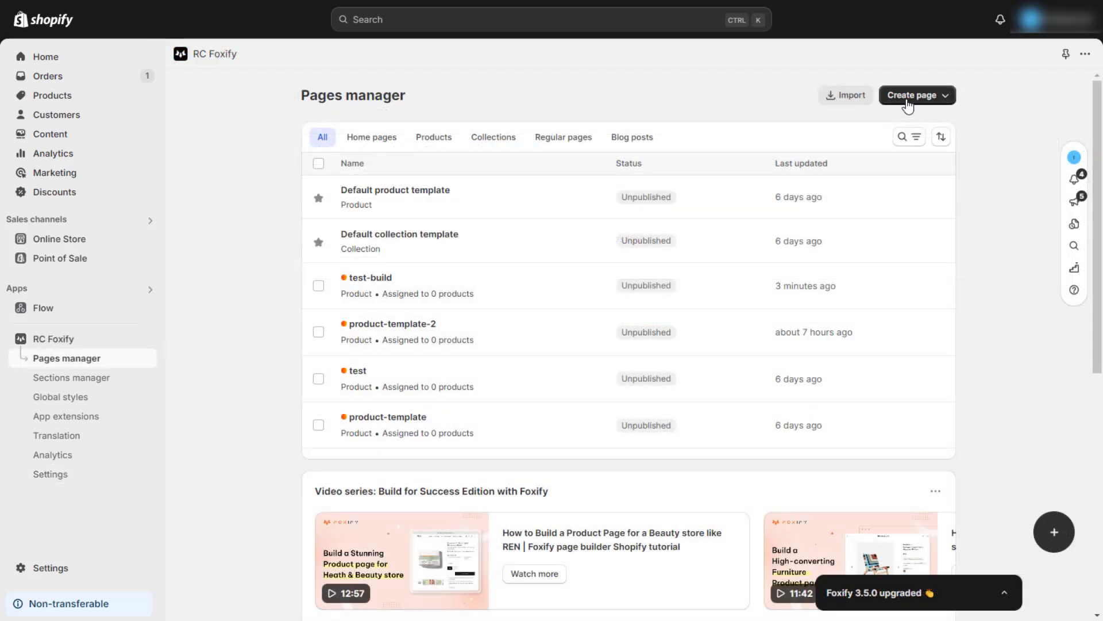
Create a blank FoxStudio product template titled 'product'
left_click(907, 101)
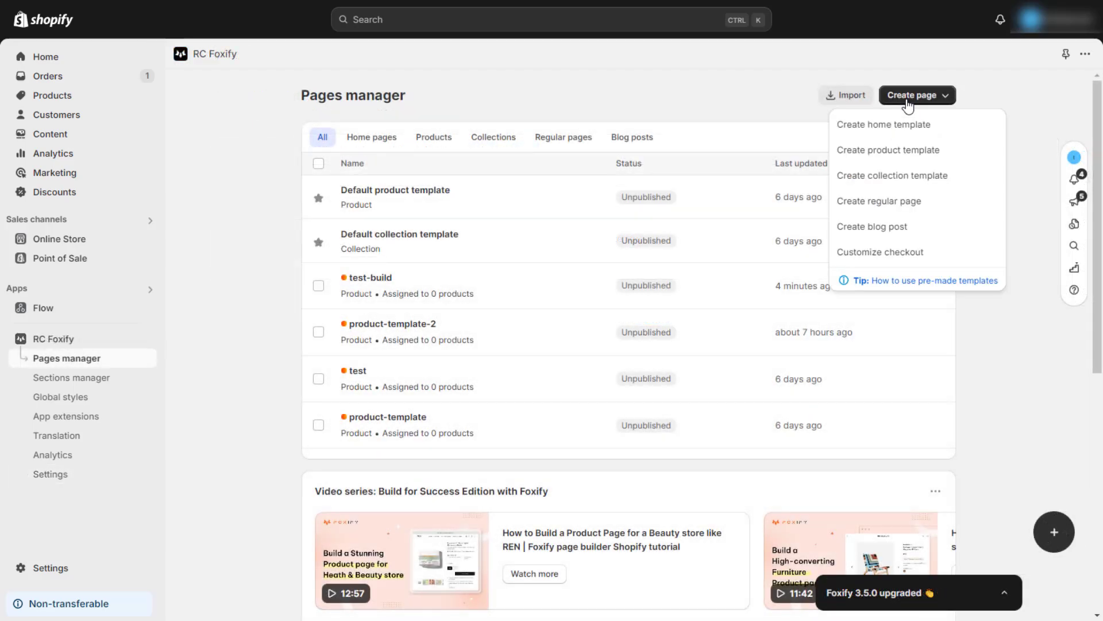
left_click(894, 151)
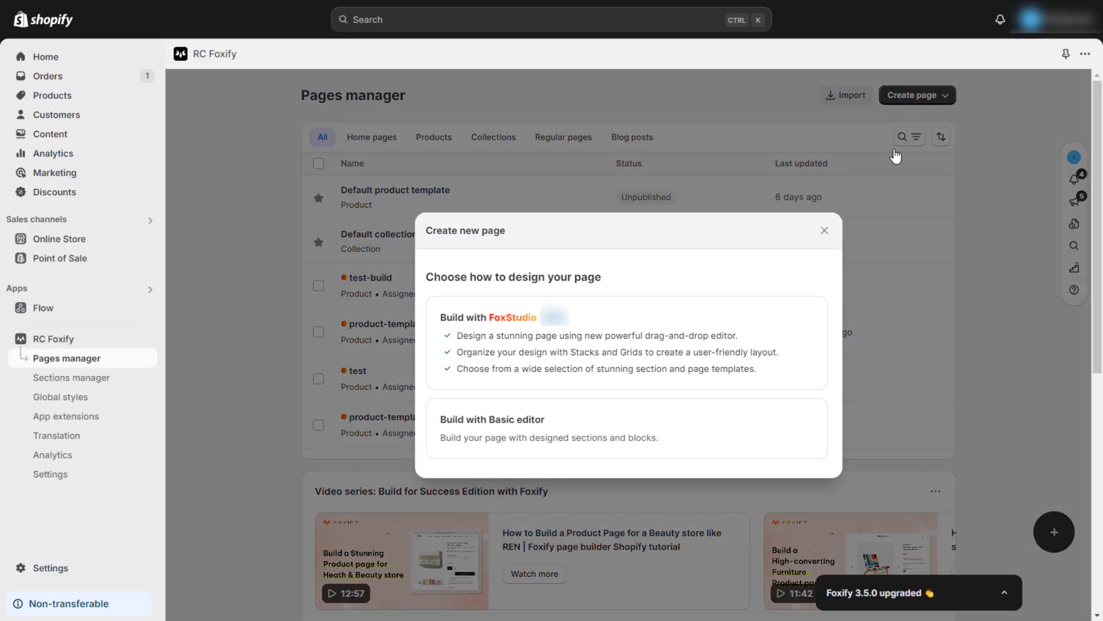
left_click(629, 348)
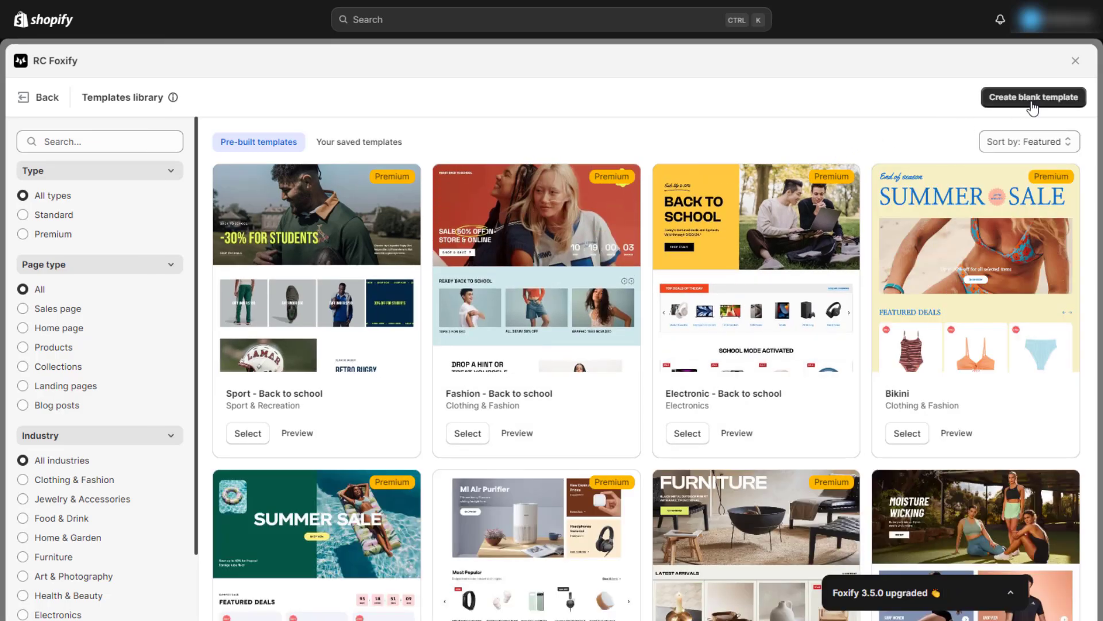
left_click(1033, 99)
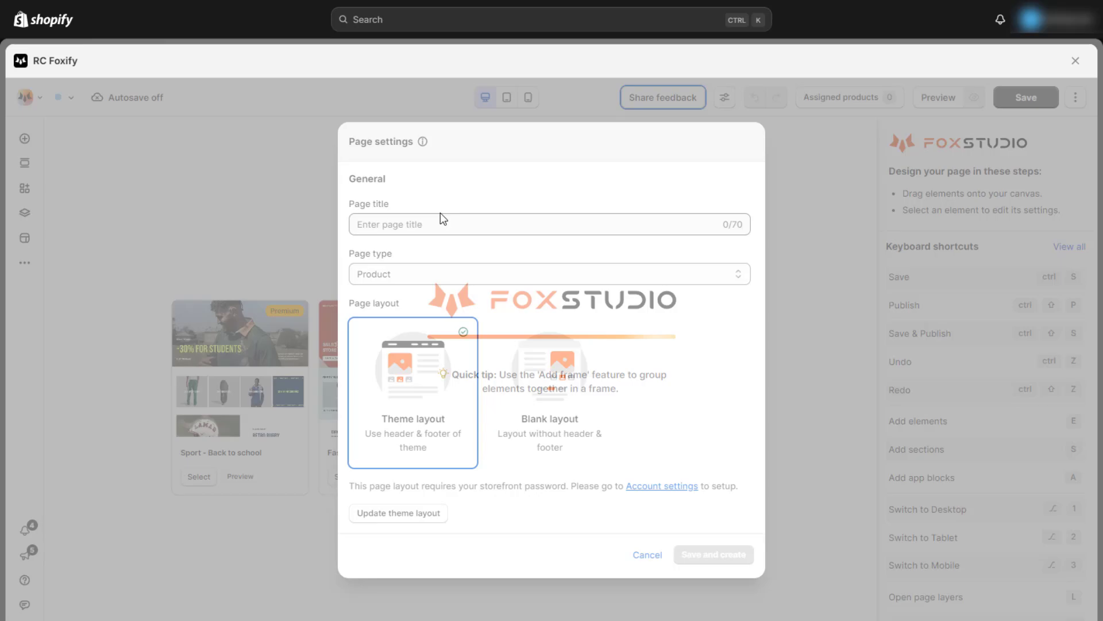
left_click(453, 216)
type("product")
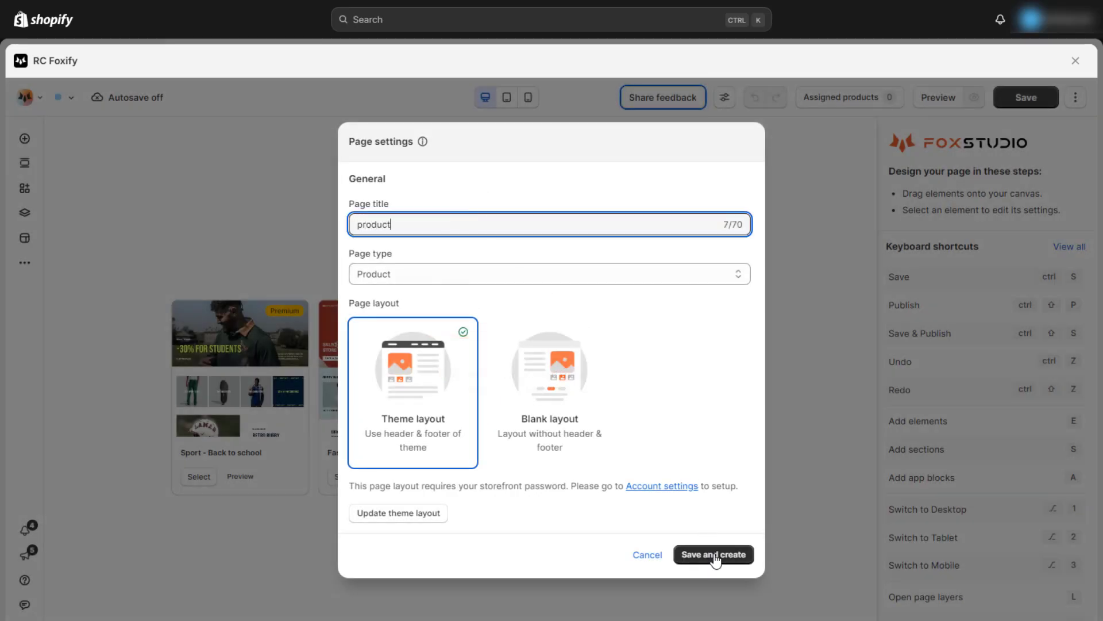
left_click(714, 555)
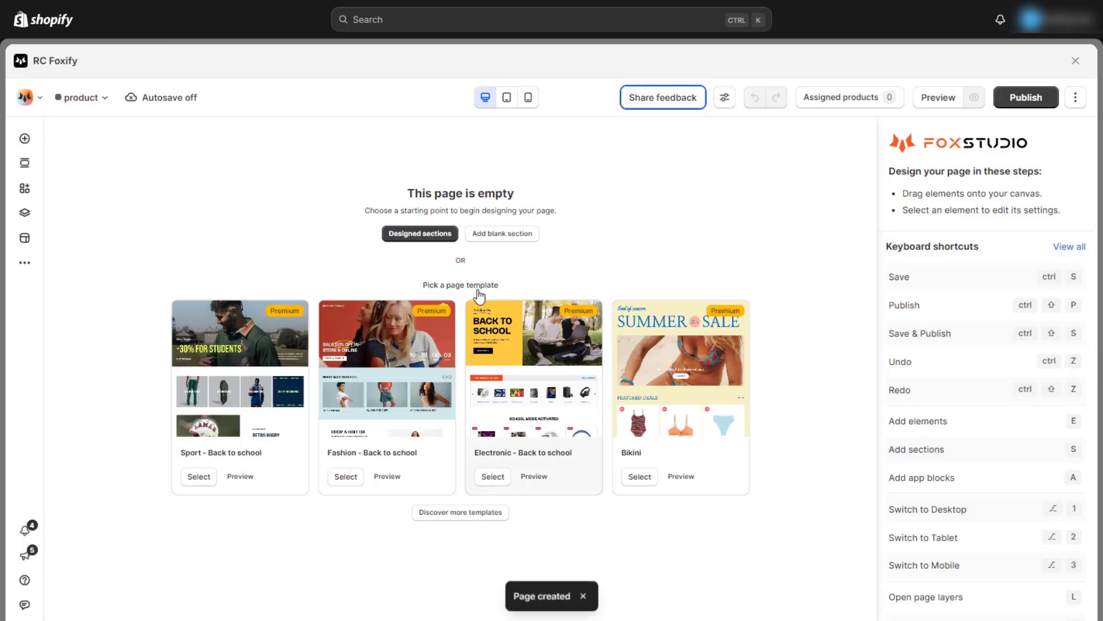
Drag a Product details block from the Single product elements onto the empty page
left_click(418, 235)
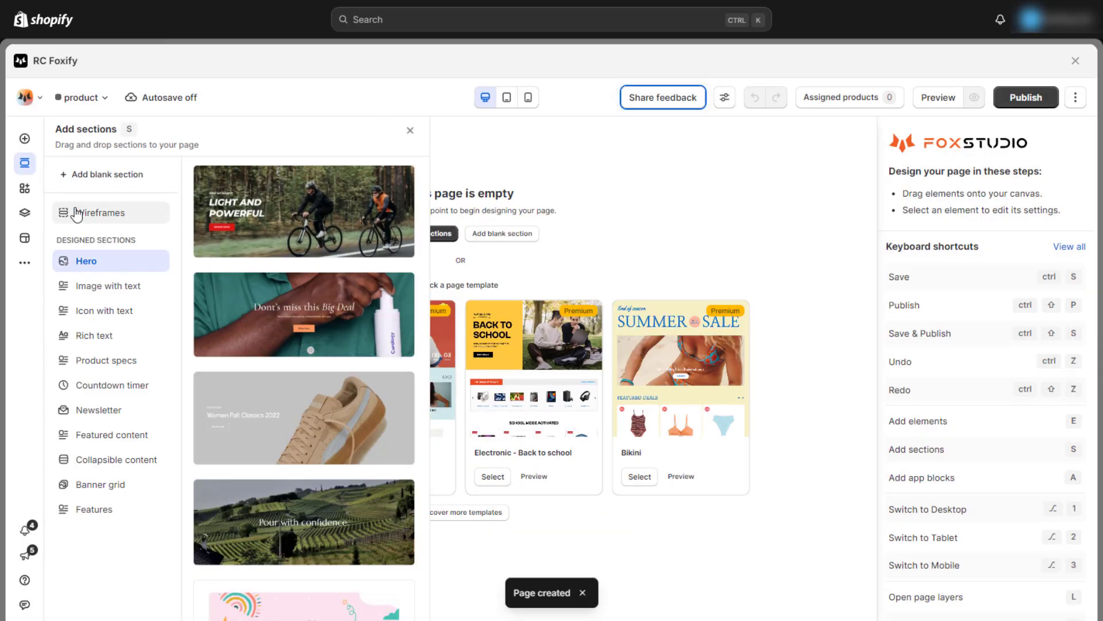
left_click(24, 140)
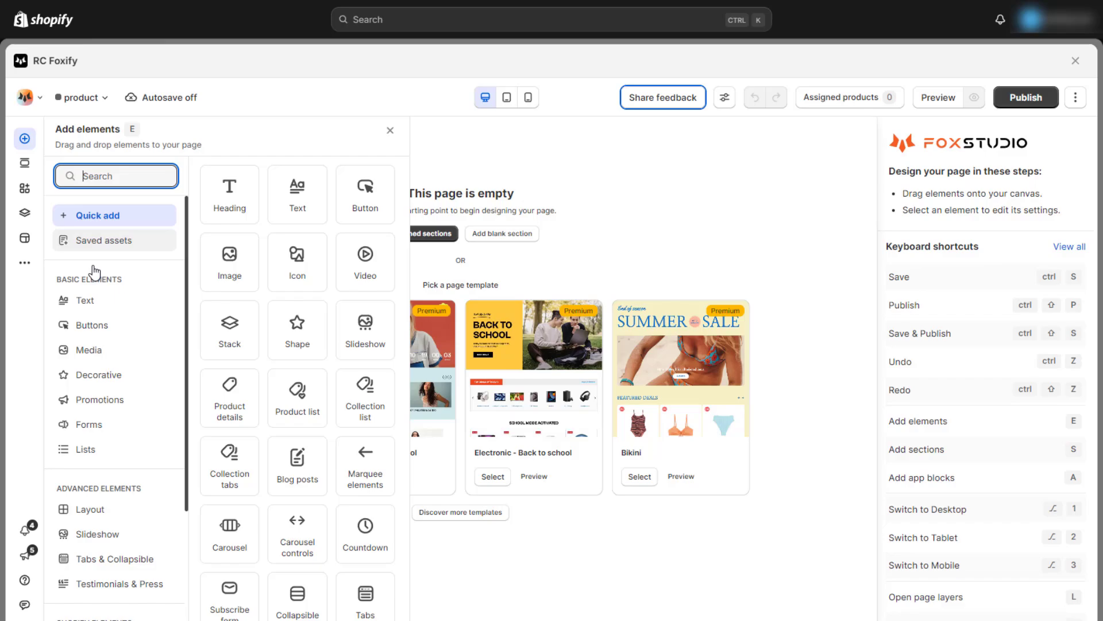
scroll(98, 418, "down", 3)
left_click(135, 499)
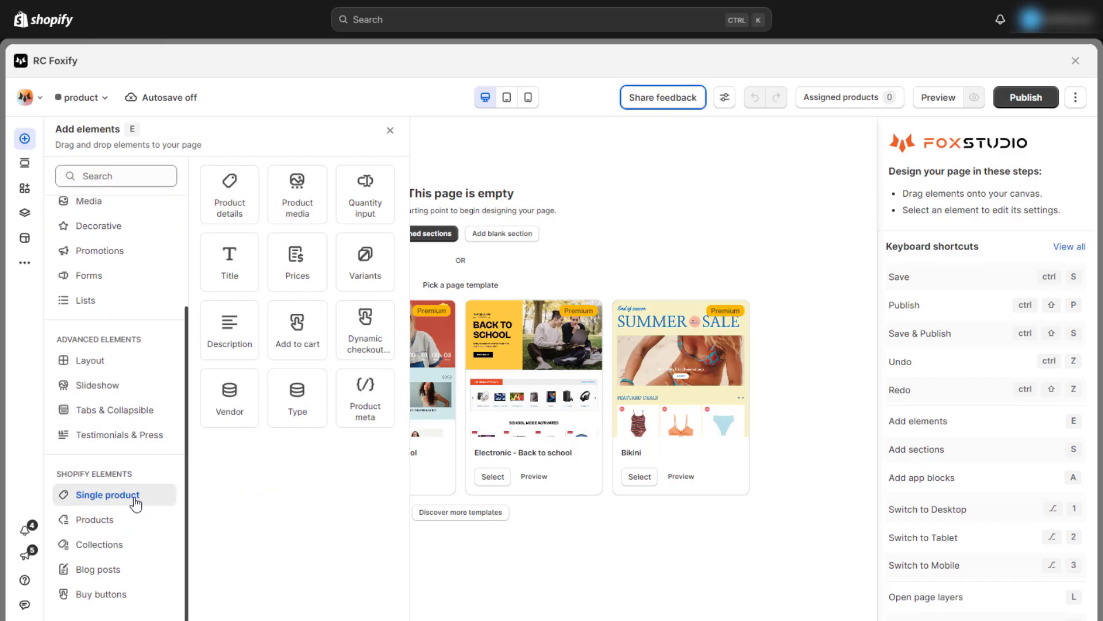
left_click_drag(229, 194, 458, 234)
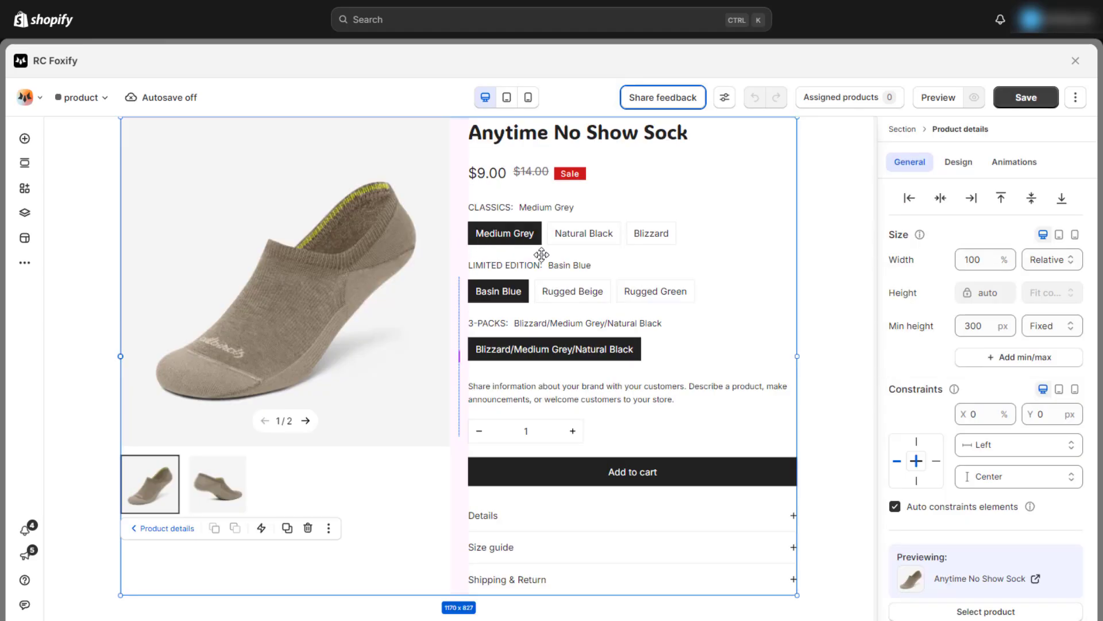
Set the Product details block to preview White Sand Linen Dress Pants
left_click(469, 326)
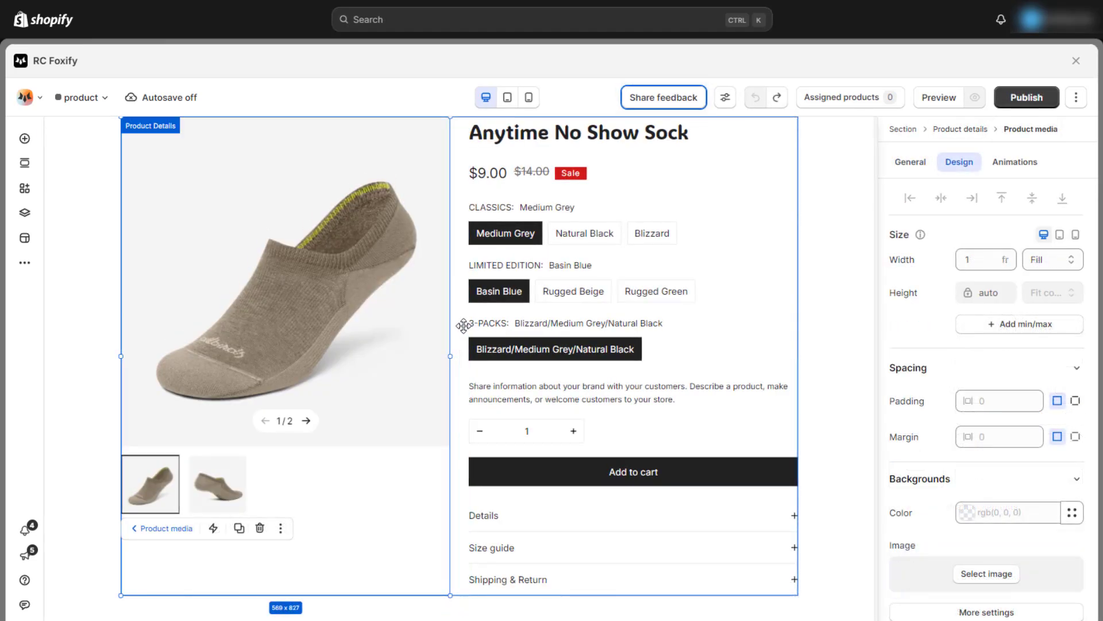
scroll(996, 457, "down", 3)
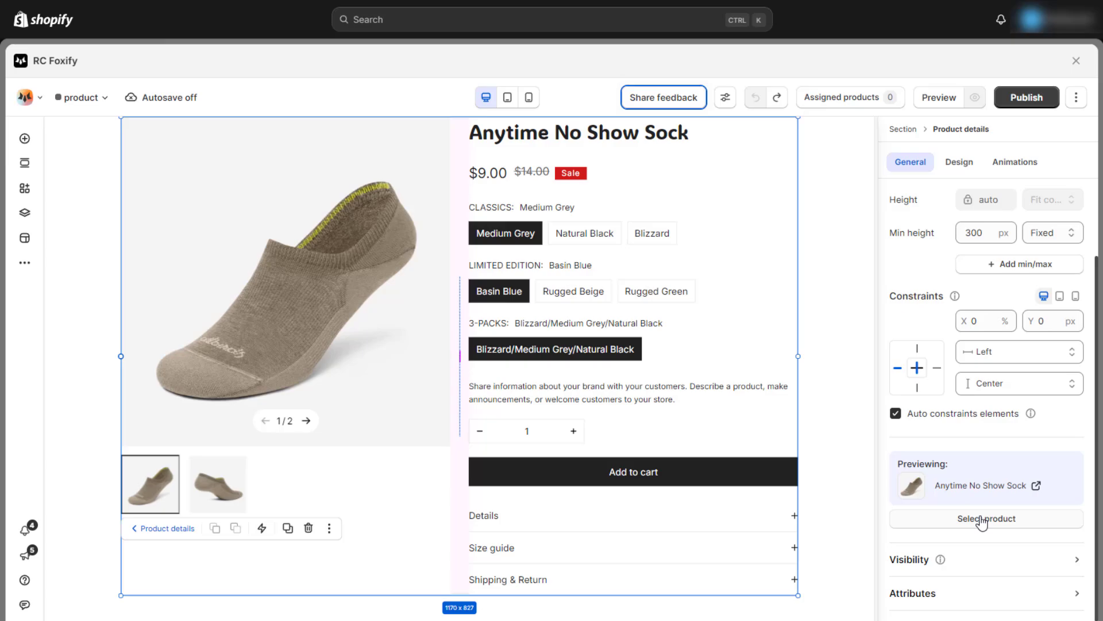
left_click(982, 520)
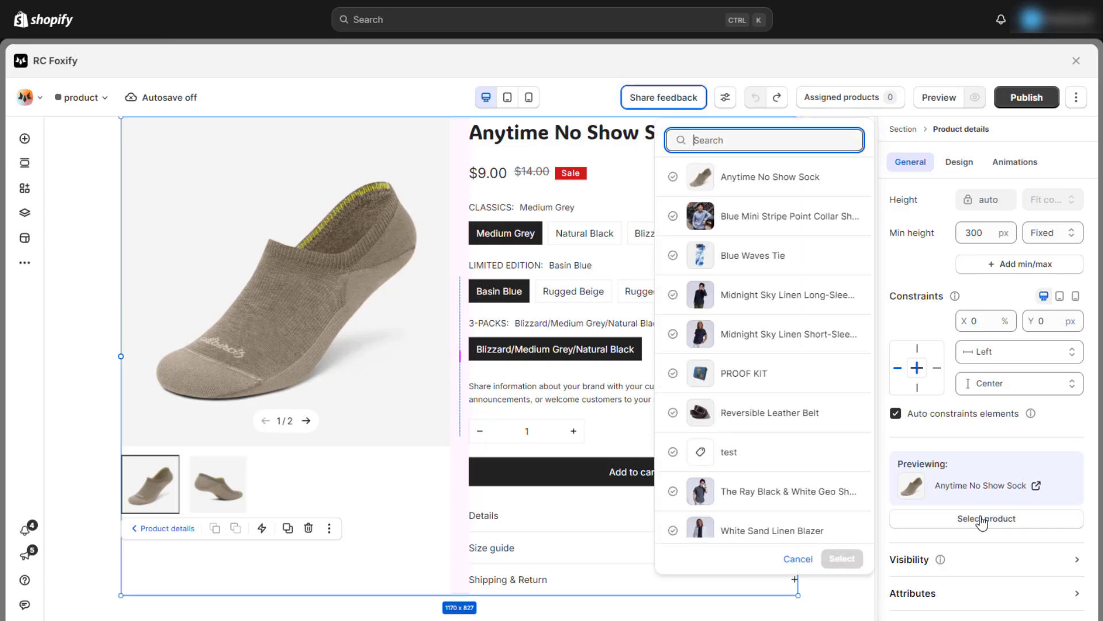
scroll(770, 357, "down", 2)
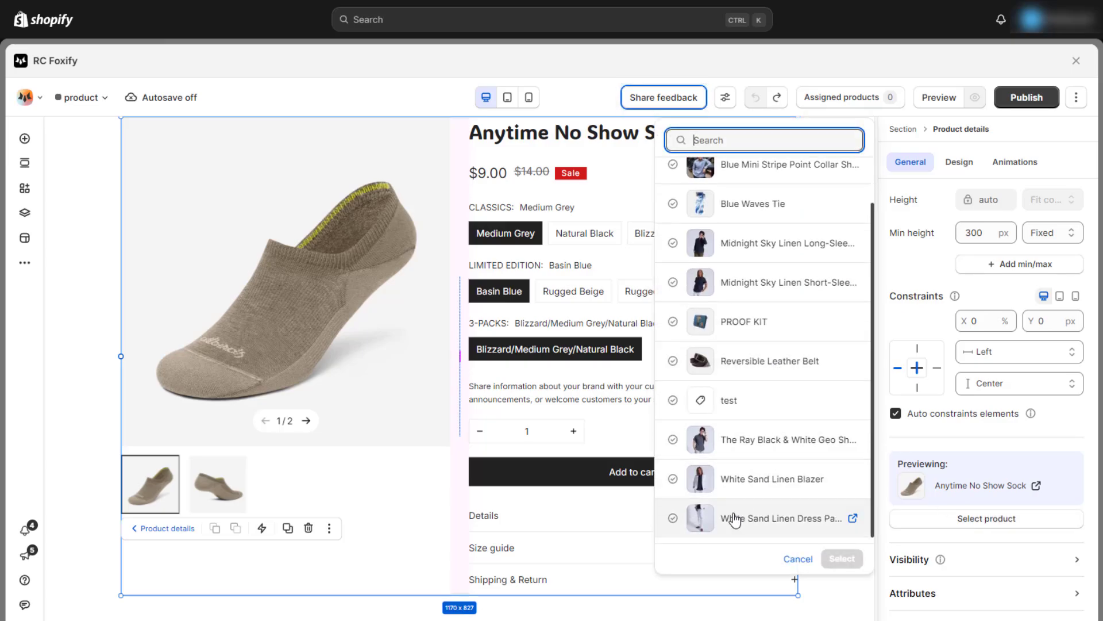
left_click(731, 519)
left_click(842, 558)
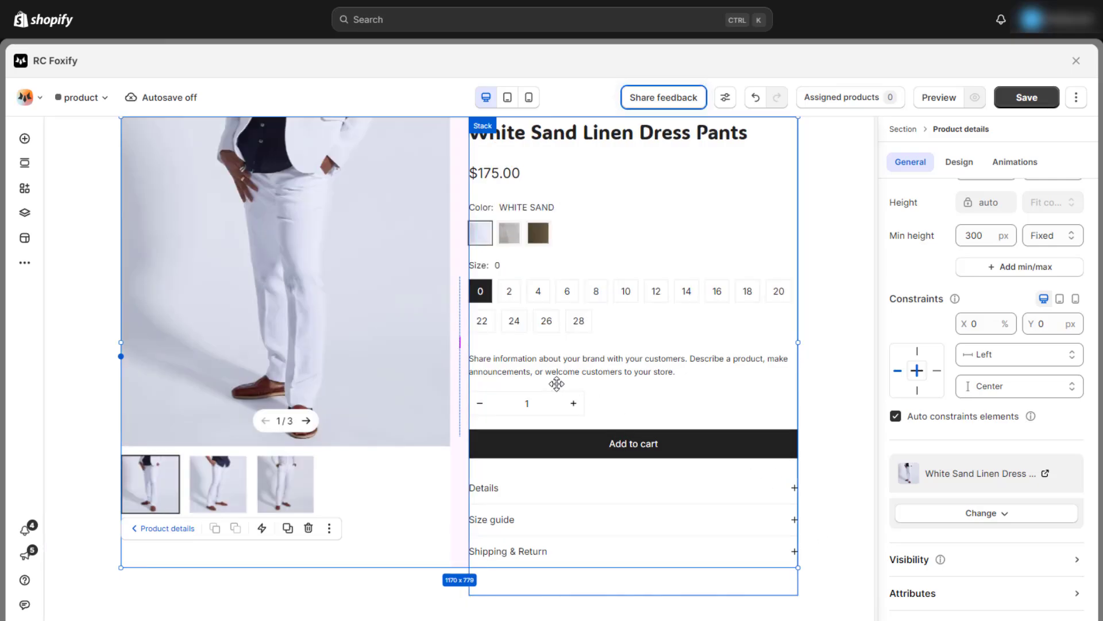
Give the section a custom container width of 1385 px
left_click(850, 399)
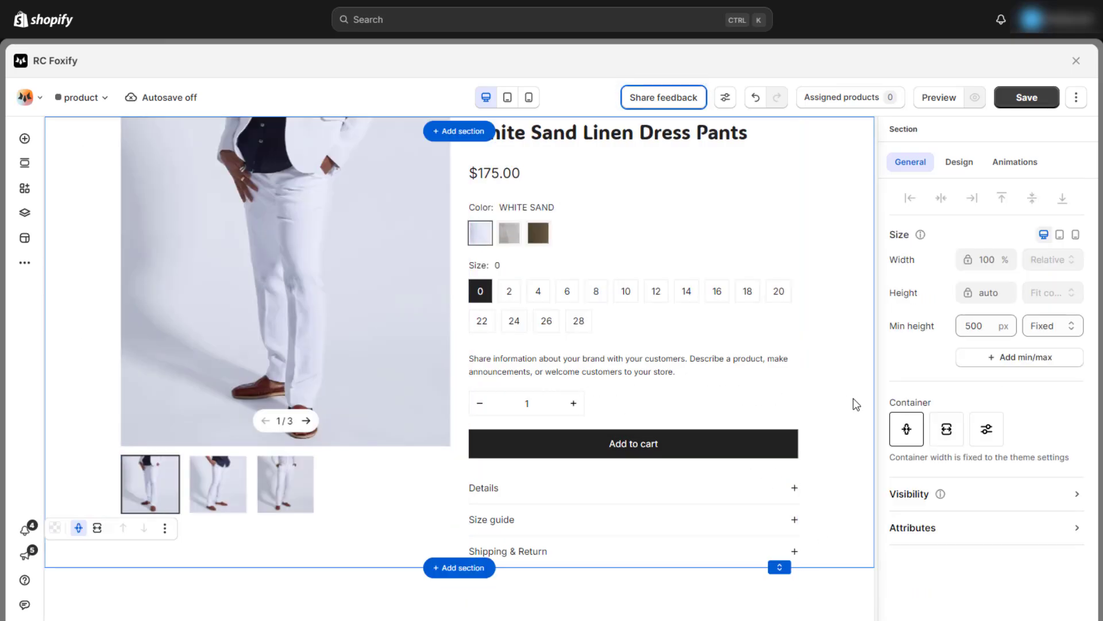
left_click(984, 438)
left_click(932, 493)
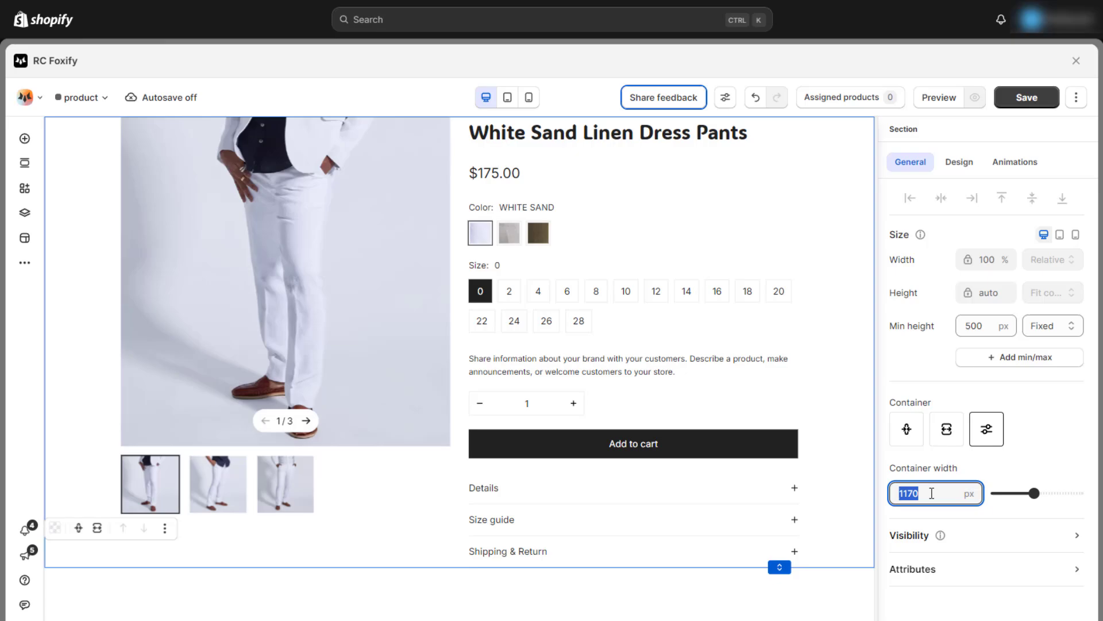
type("1385")
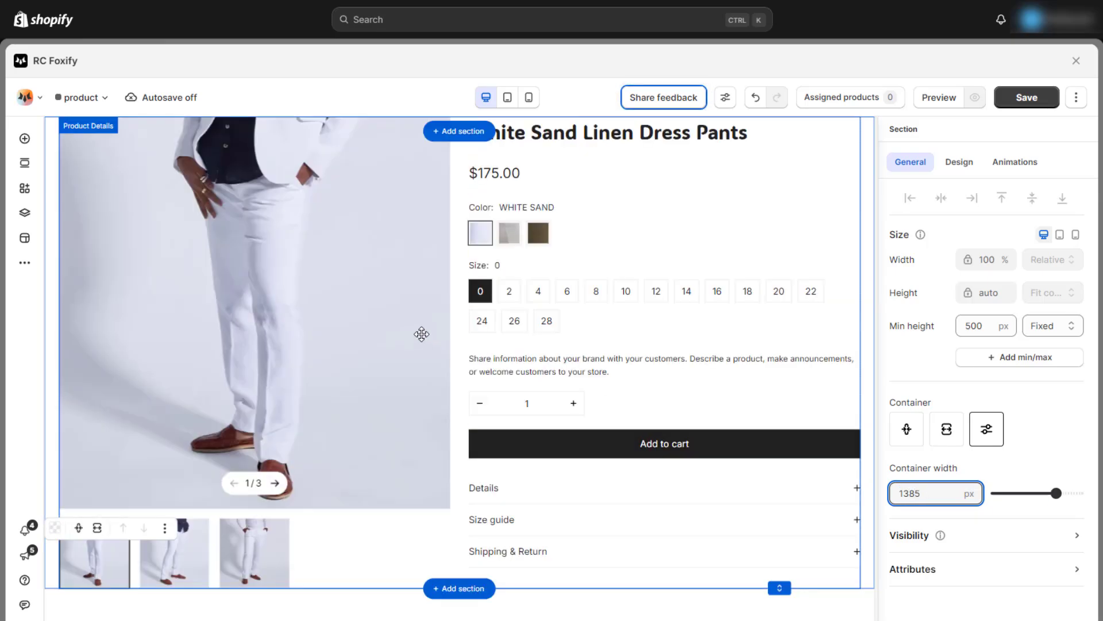
Set the product media gallery to a fixed 900 px width
left_click(454, 329)
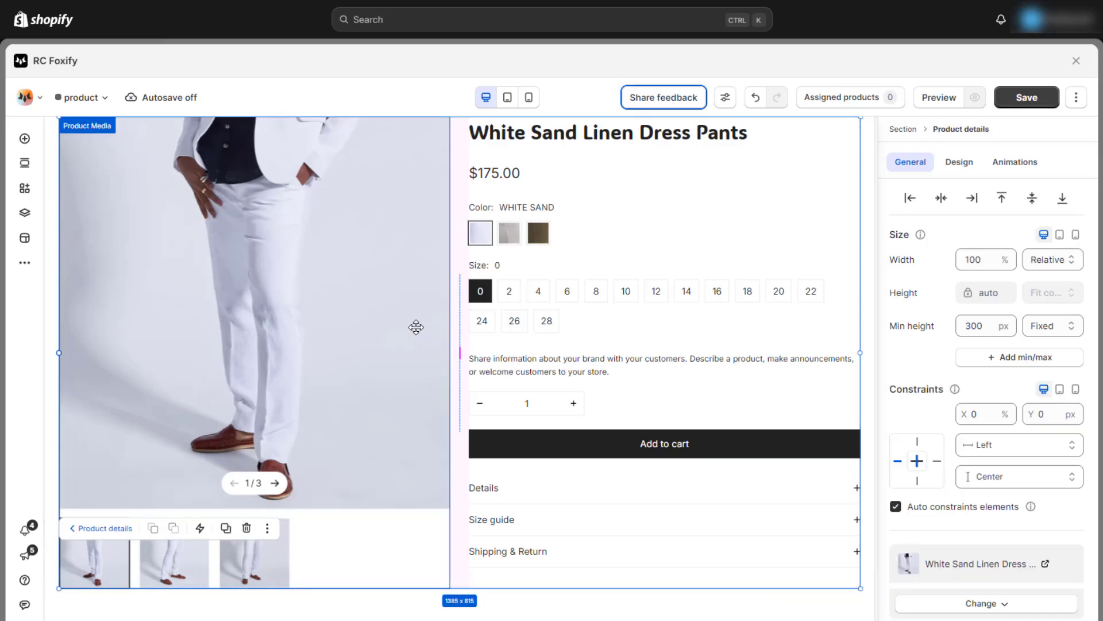
left_click(414, 327)
left_click(1041, 260)
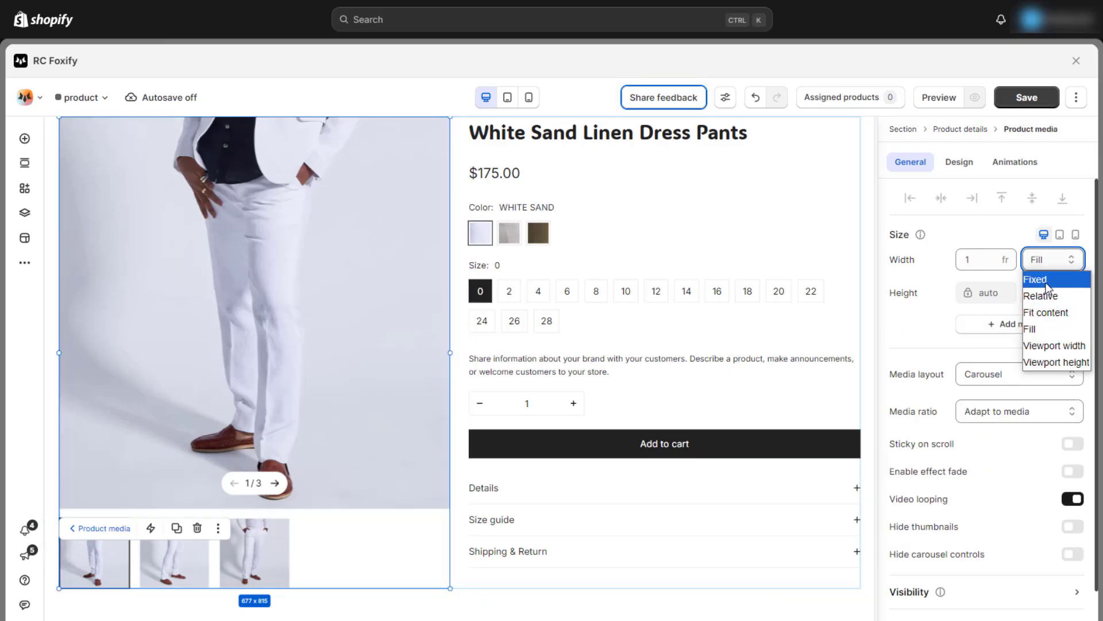
left_click(1036, 279)
left_click(988, 261)
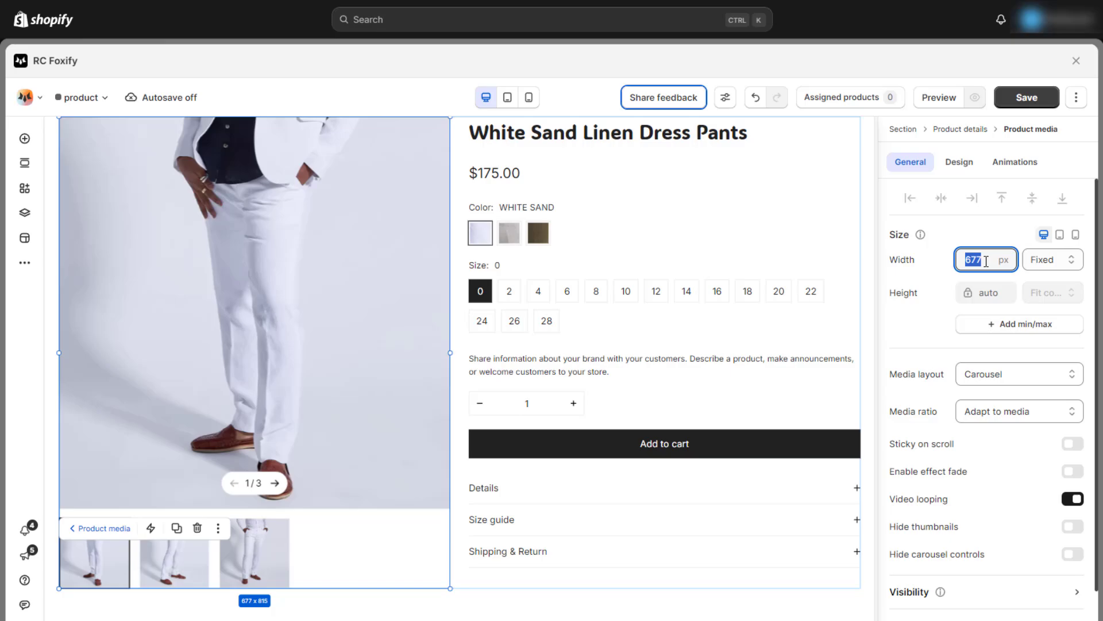
type("900")
key("Return")
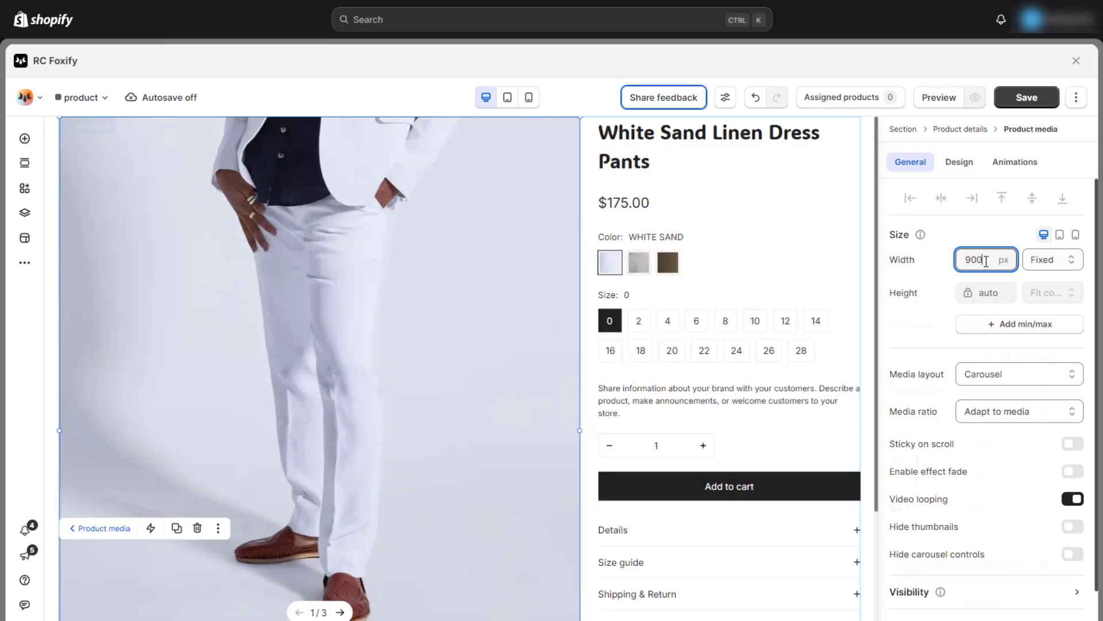
left_click(454, 299)
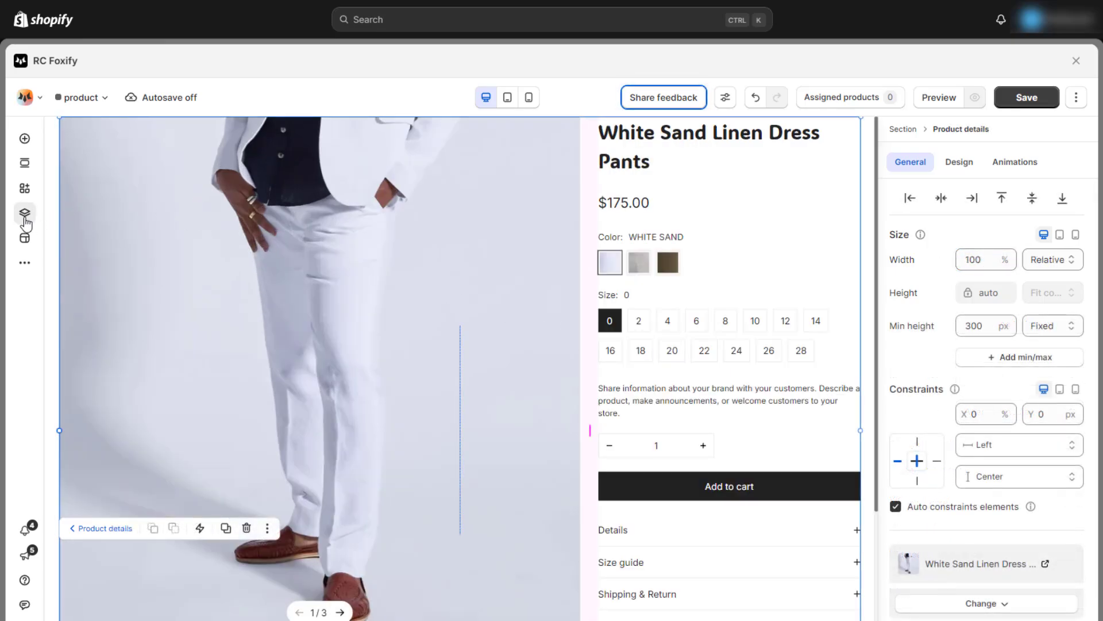
Reduce the gap in the inner product info Stack
left_click(25, 220)
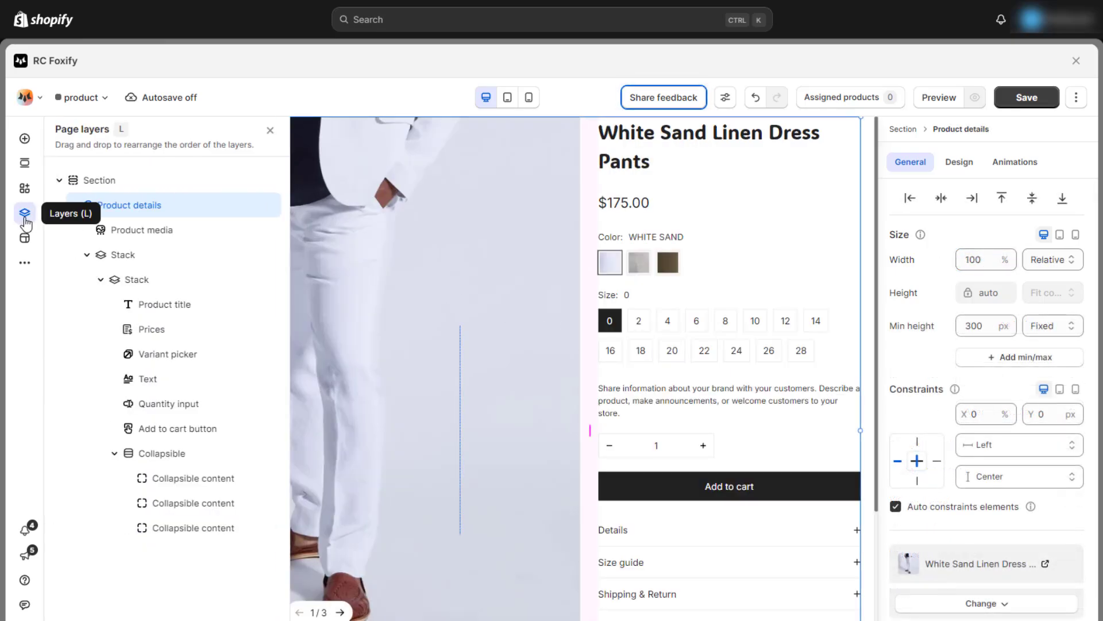
left_click(151, 263)
left_click(153, 278)
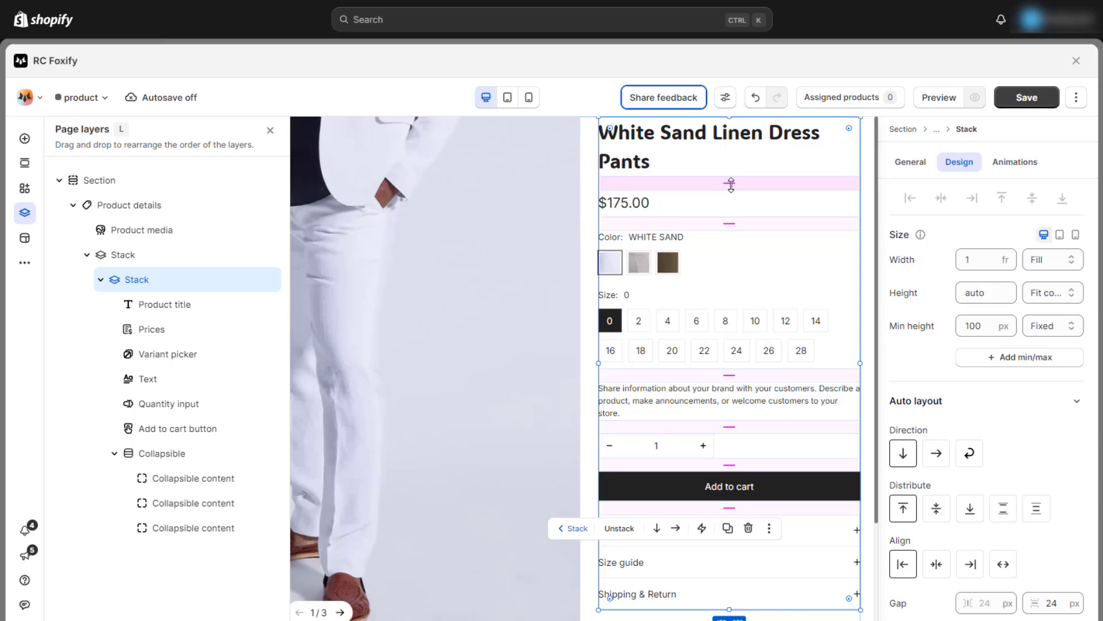
left_click_drag(731, 195, 731, 182)
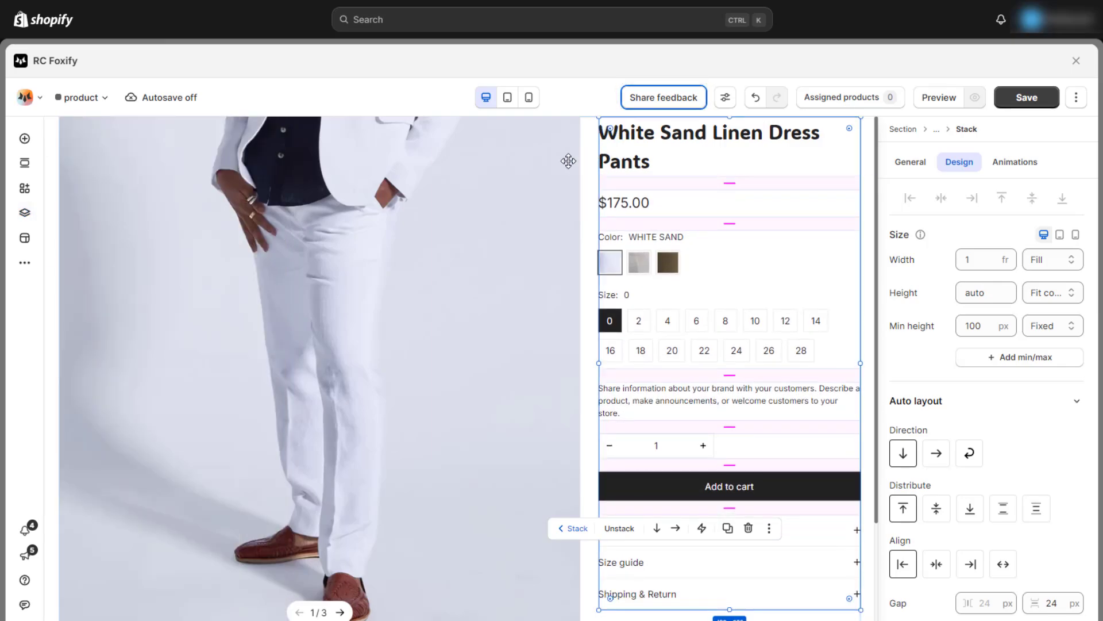
Wrap Product title in a new Stack and move Prices into it beneath the title
left_click(24, 213)
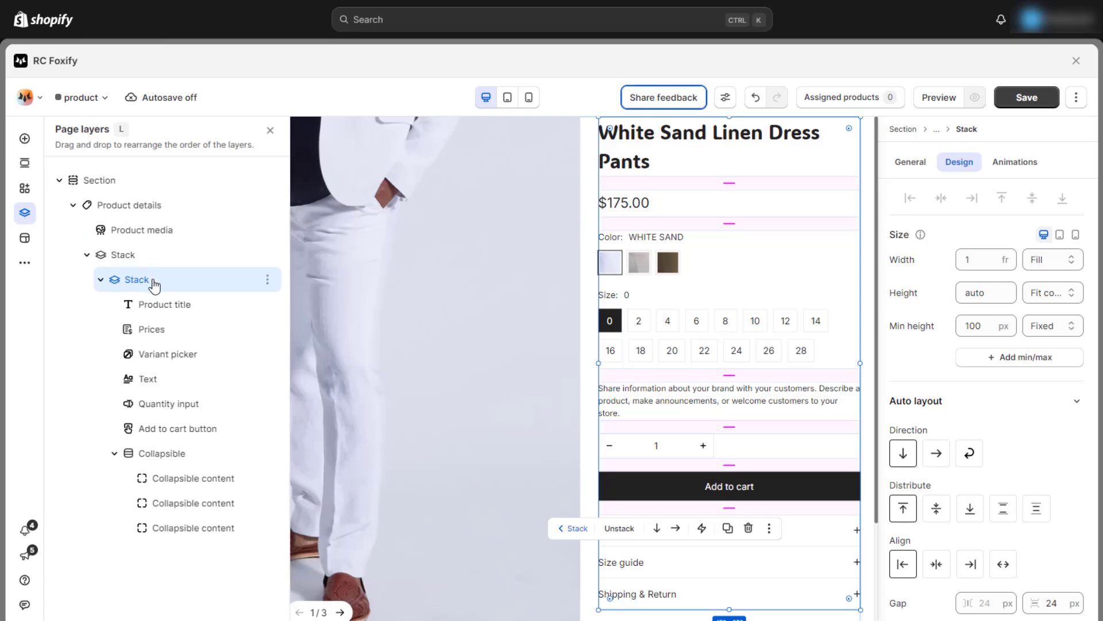
left_click(257, 310)
left_click(267, 305)
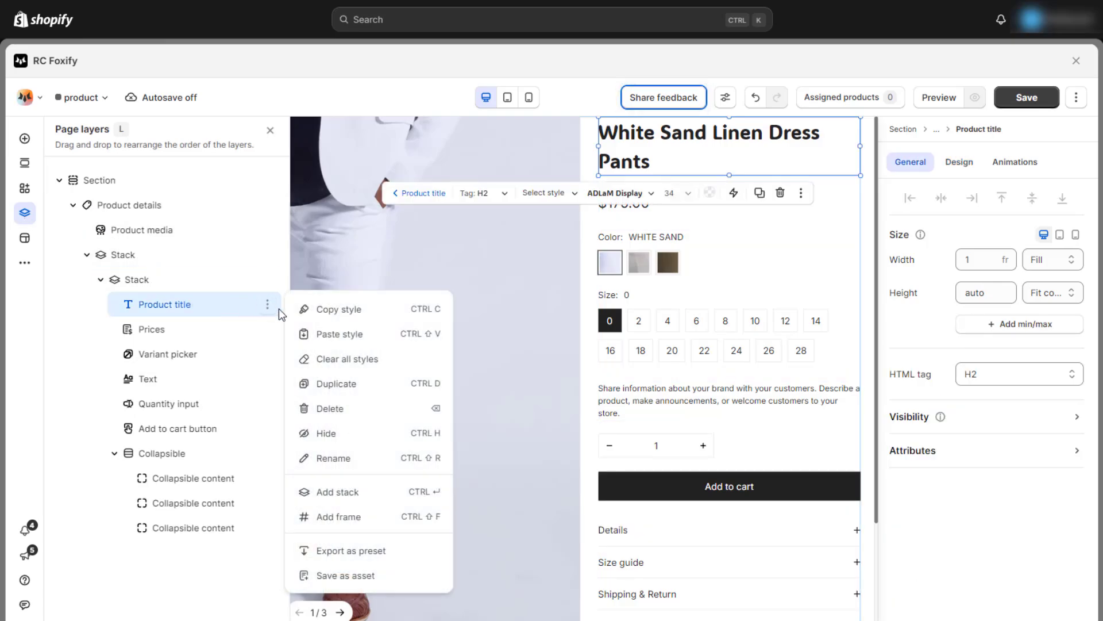
left_click(318, 491)
left_click_drag(138, 352, 152, 337)
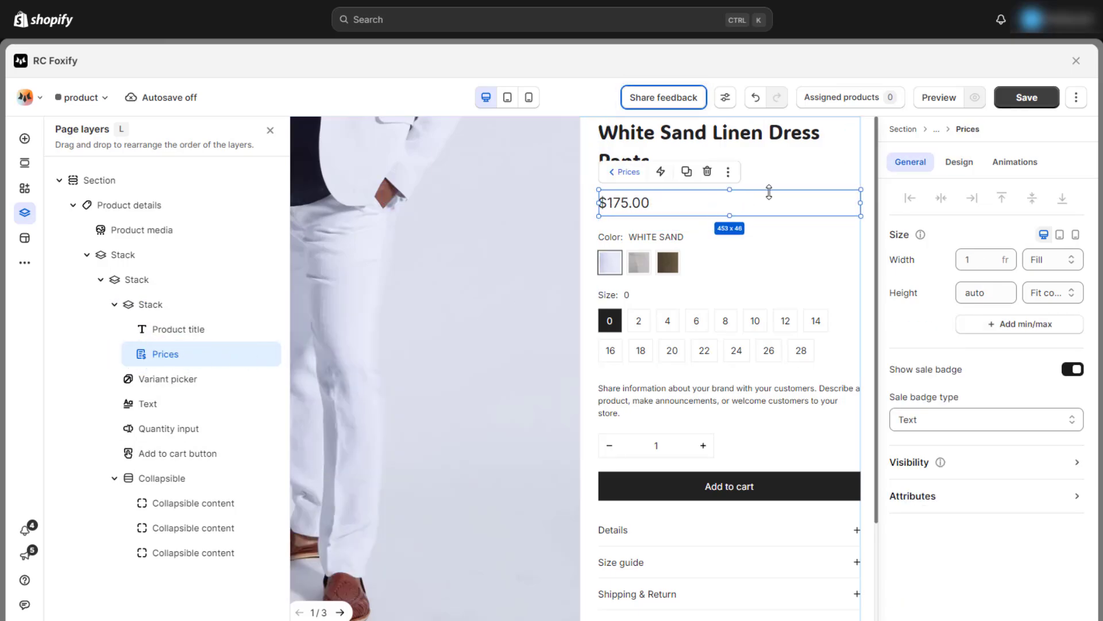
key("l")
left_click(762, 167)
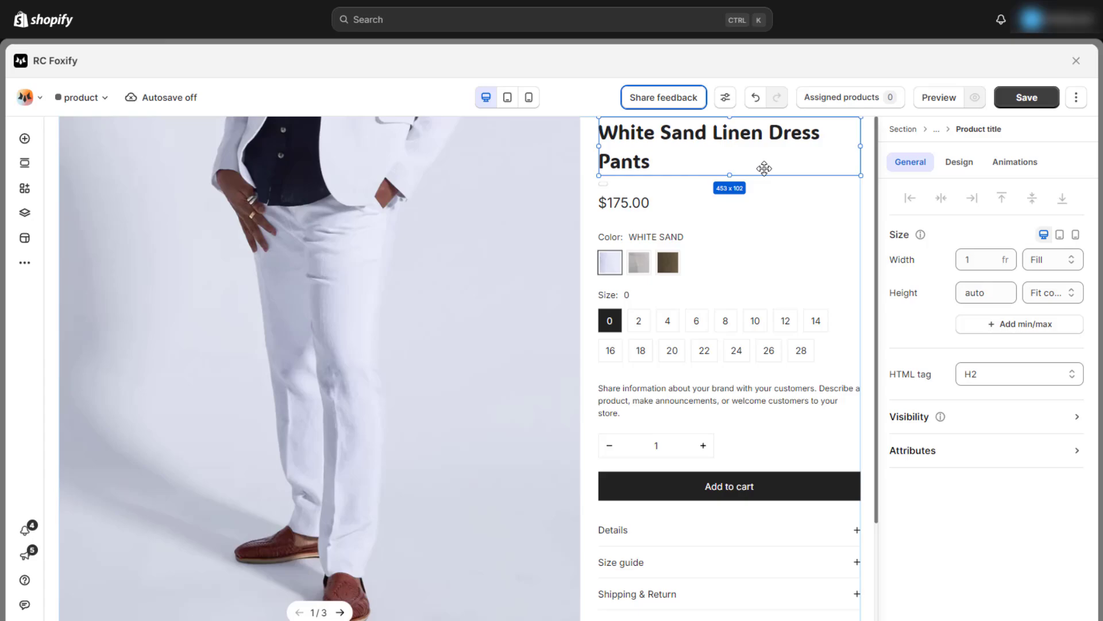
left_click(829, 183)
Pull the price up under the title and give the title #032733 colour in Granville font
left_click_drag(729, 180, 731, 170)
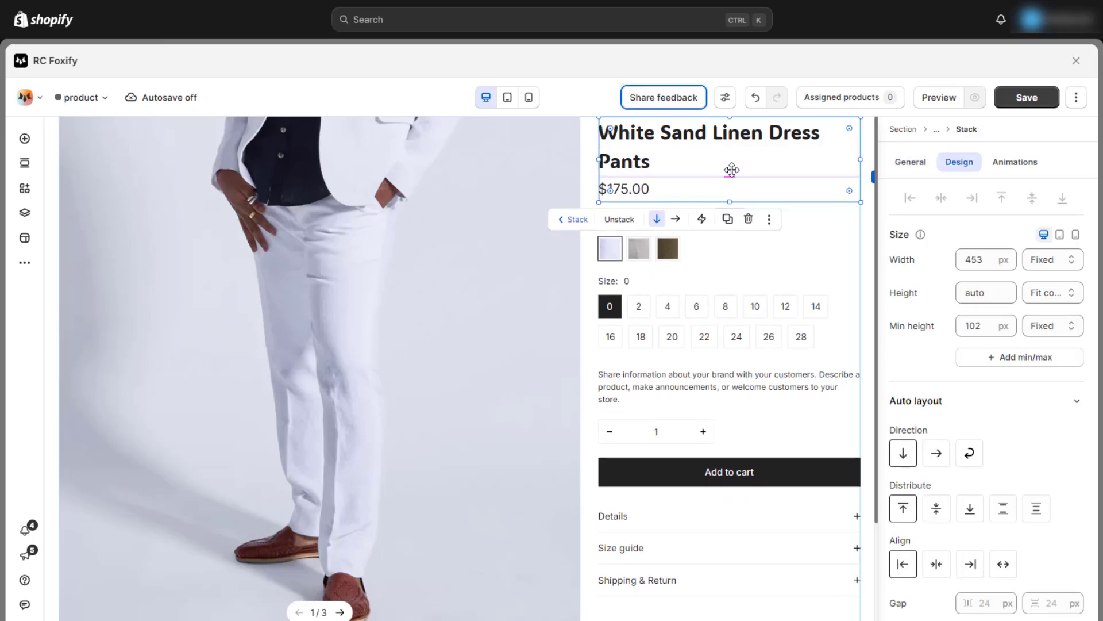
left_click(732, 167)
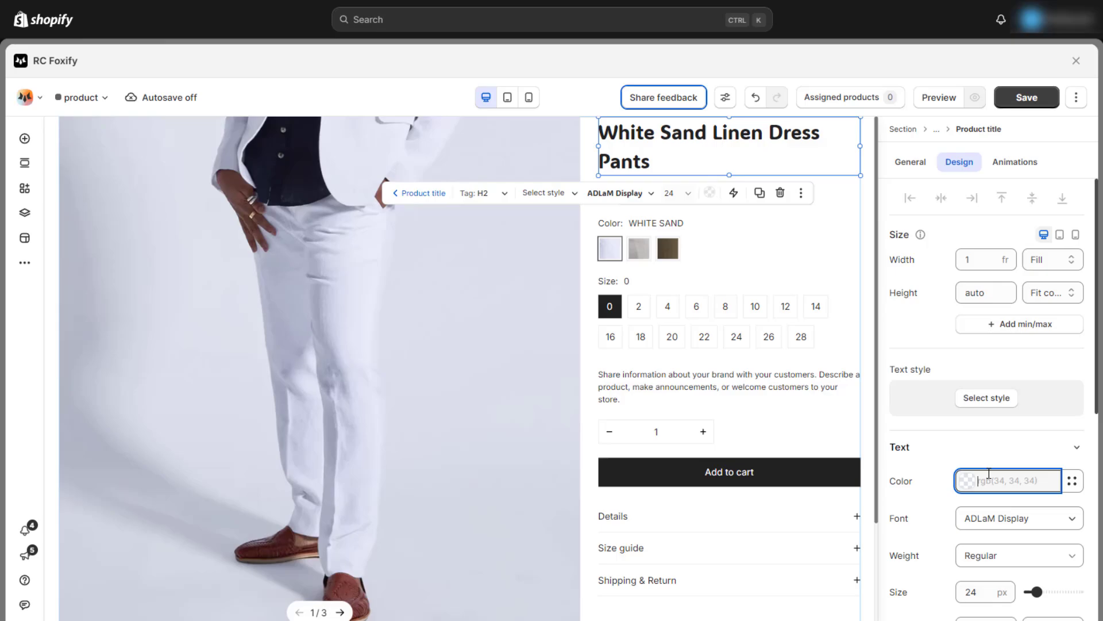
type("#002733")
left_click(1023, 521)
left_click(1023, 521)
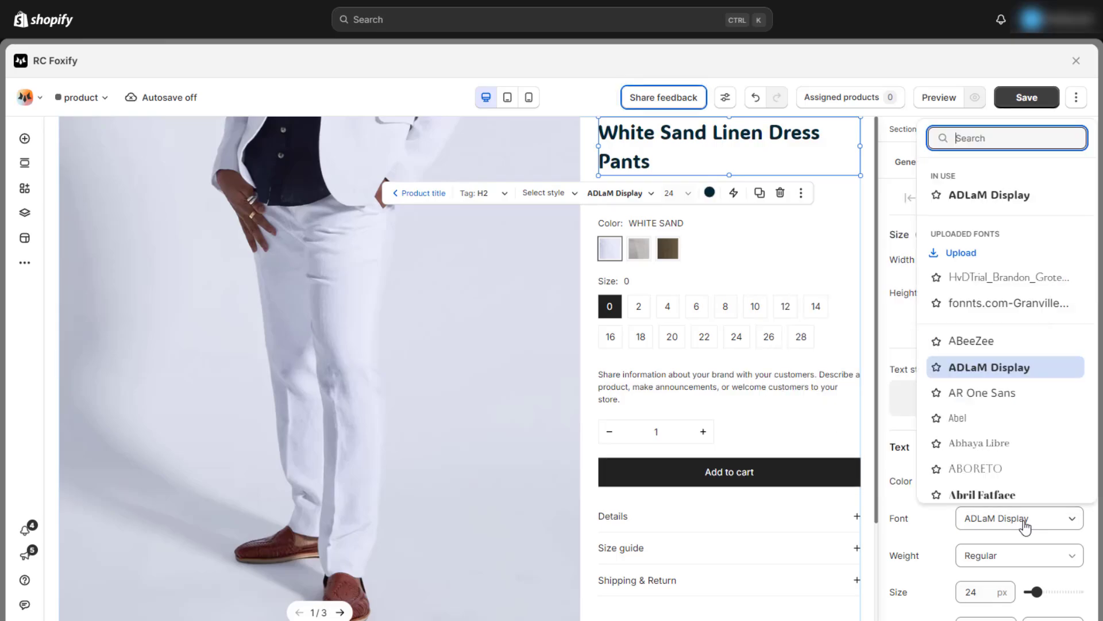
left_click(988, 306)
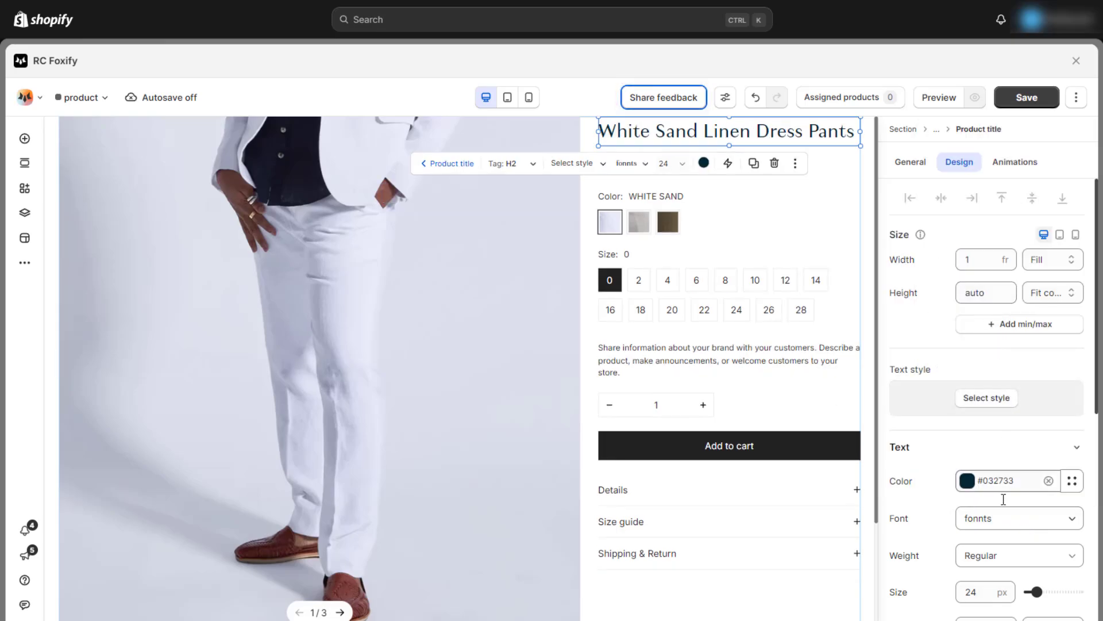
left_click(985, 582)
left_click(984, 585)
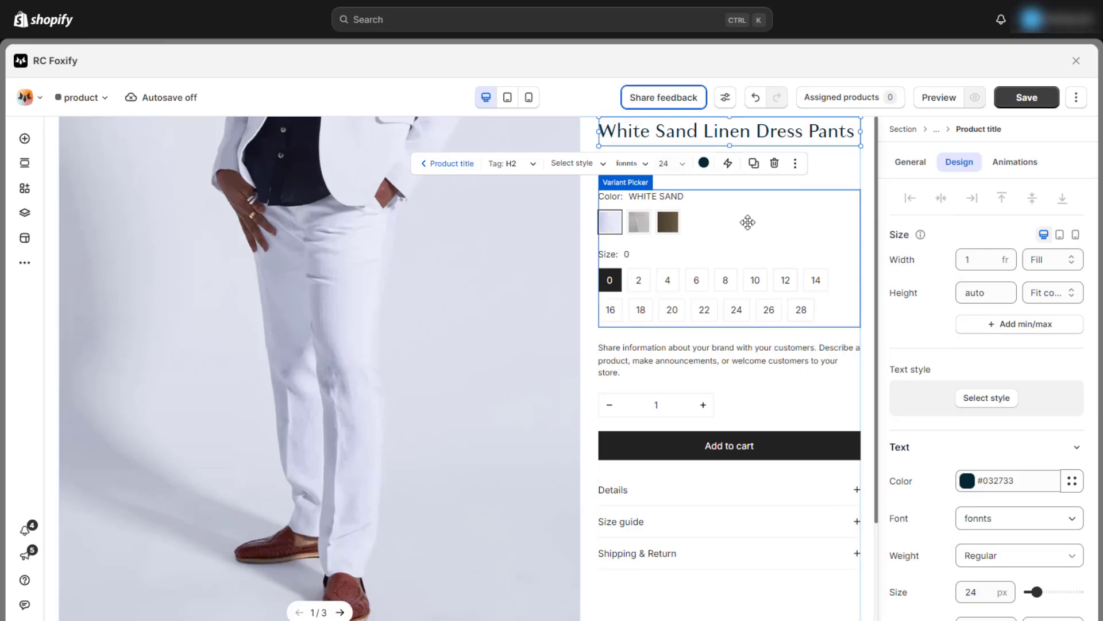
Set the price to the HvDTrial_Brandon font at 16 px
left_click(25, 212)
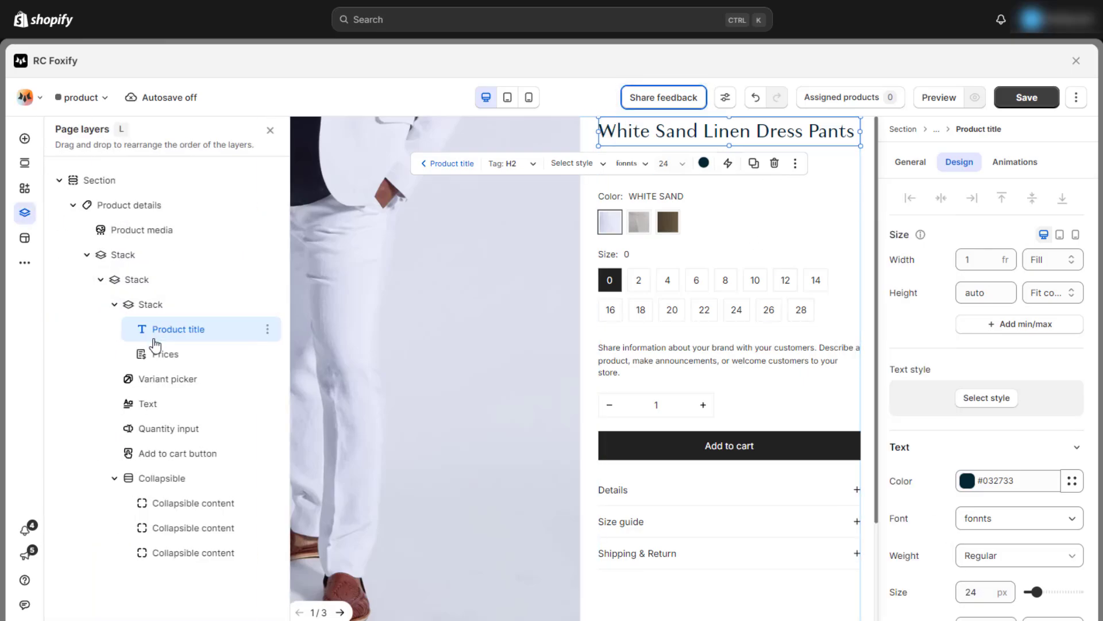
left_click(174, 358)
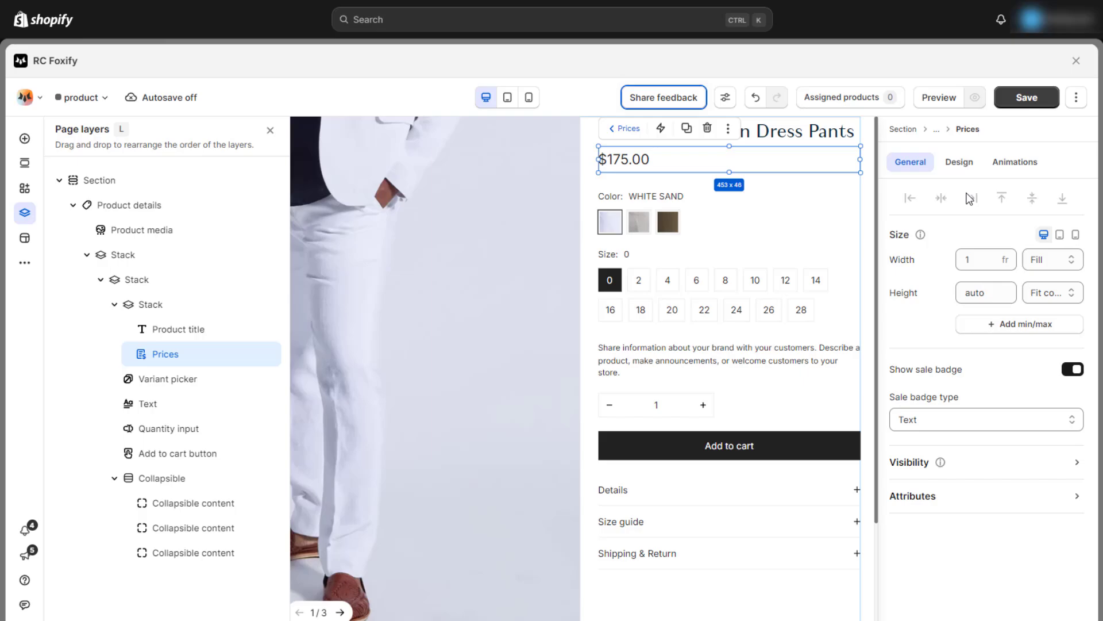
left_click(959, 161)
left_click(1002, 510)
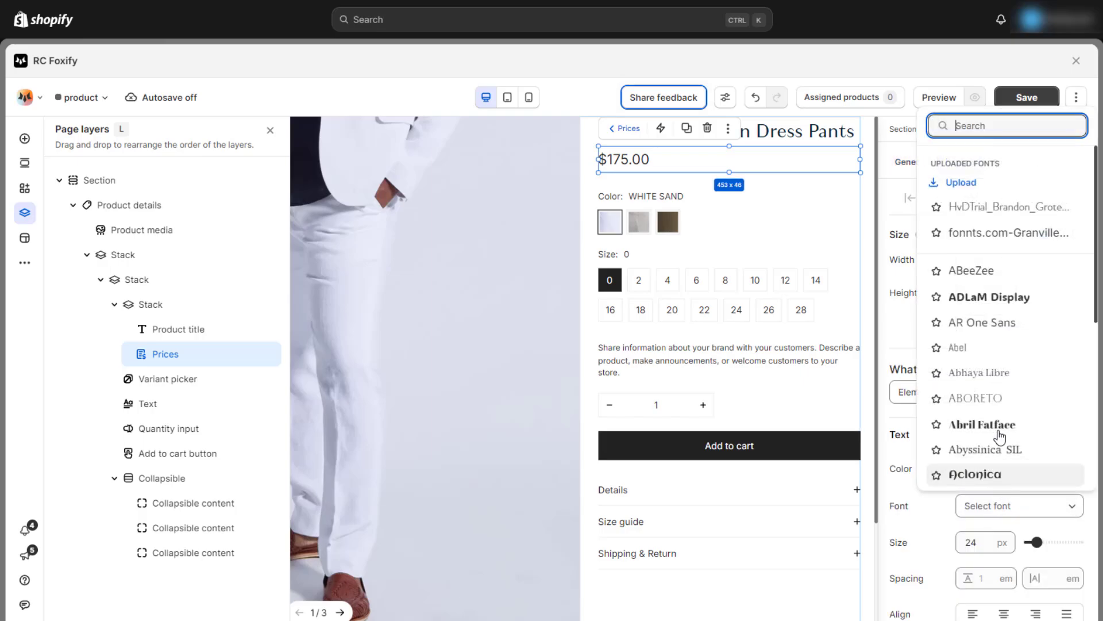
left_click(994, 210)
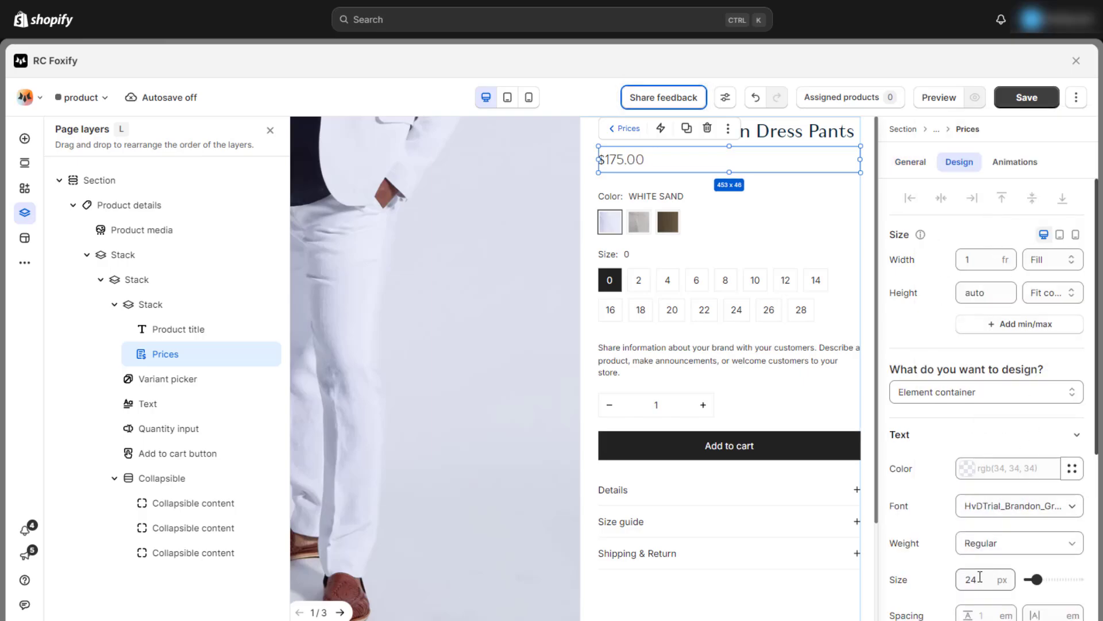
left_click(980, 576)
type("16")
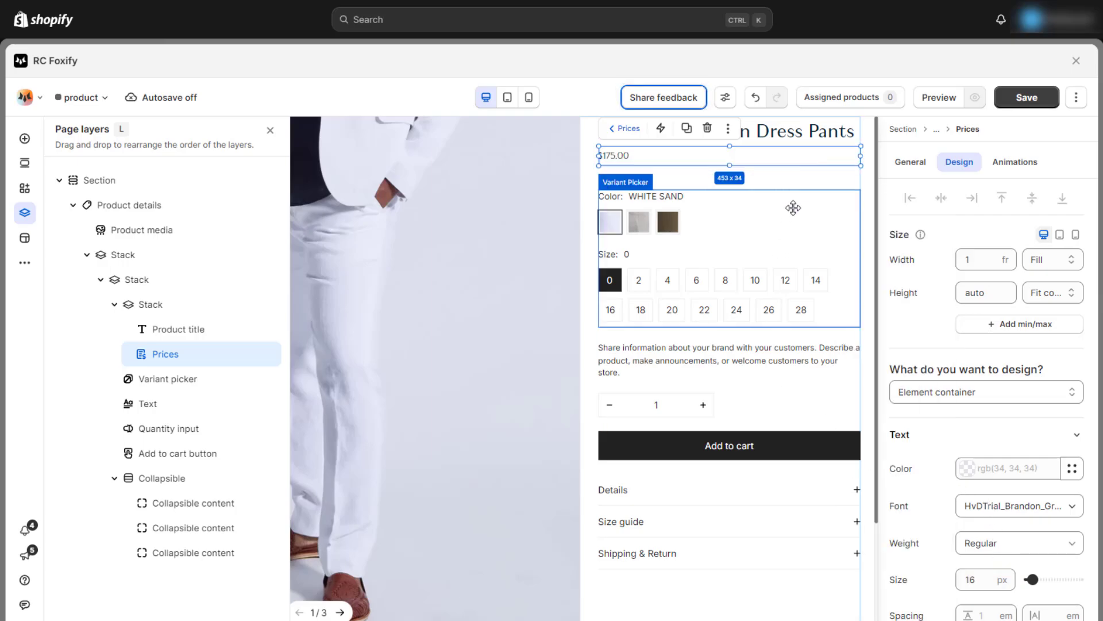
Try Dropdown and Buttons for the variant picker, revert to Use global, and show app blocks
left_click(850, 192)
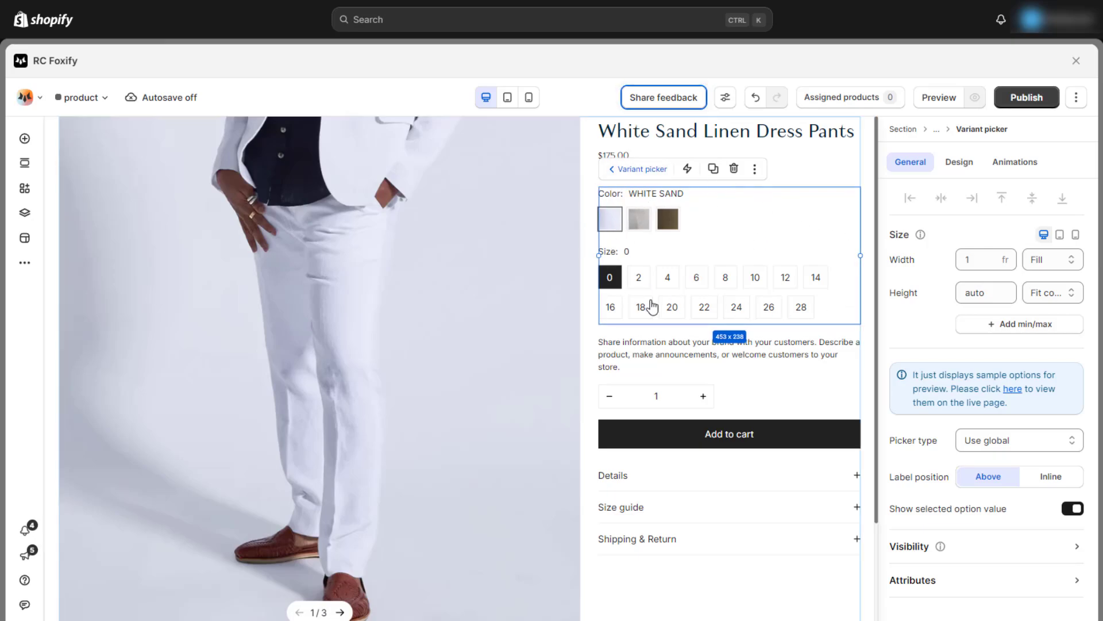
left_click(1028, 447)
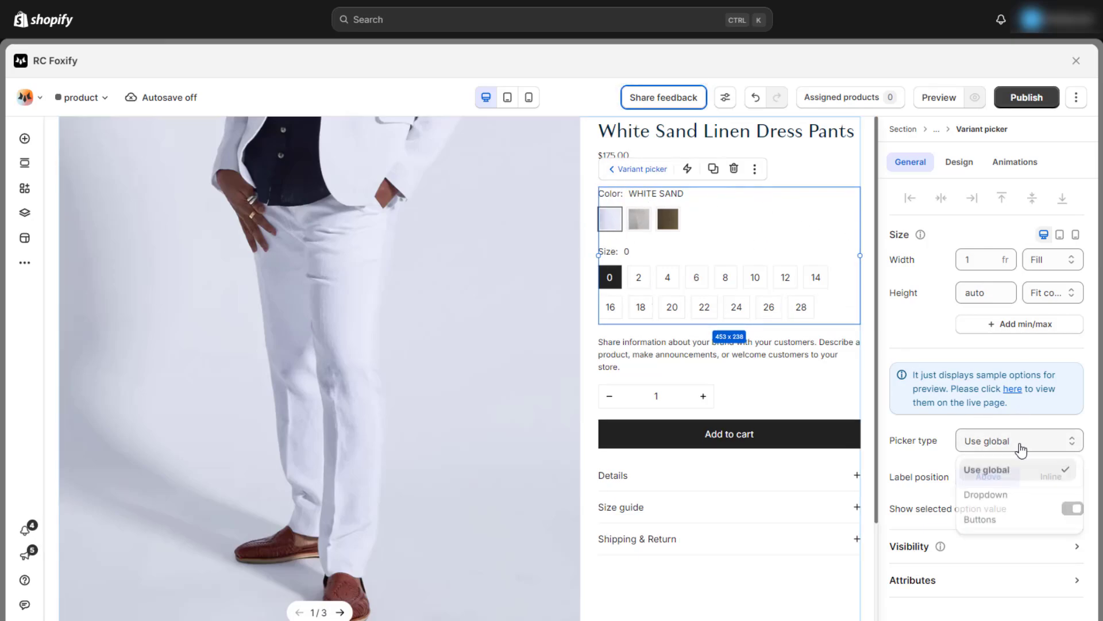
left_click(999, 494)
left_click(1006, 442)
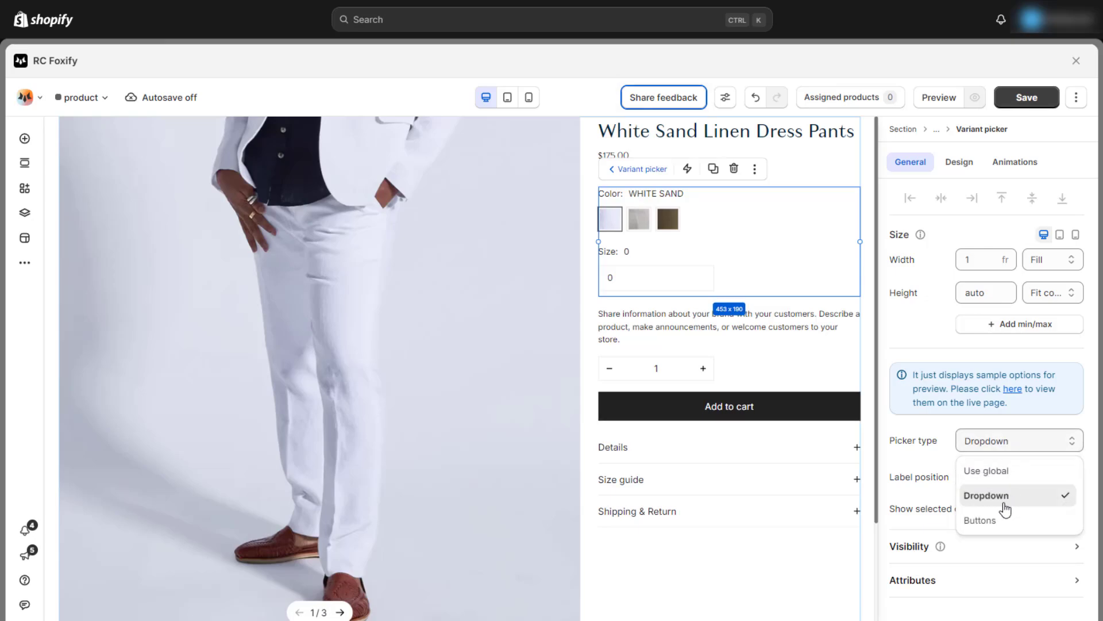
left_click(991, 520)
left_click(1004, 447)
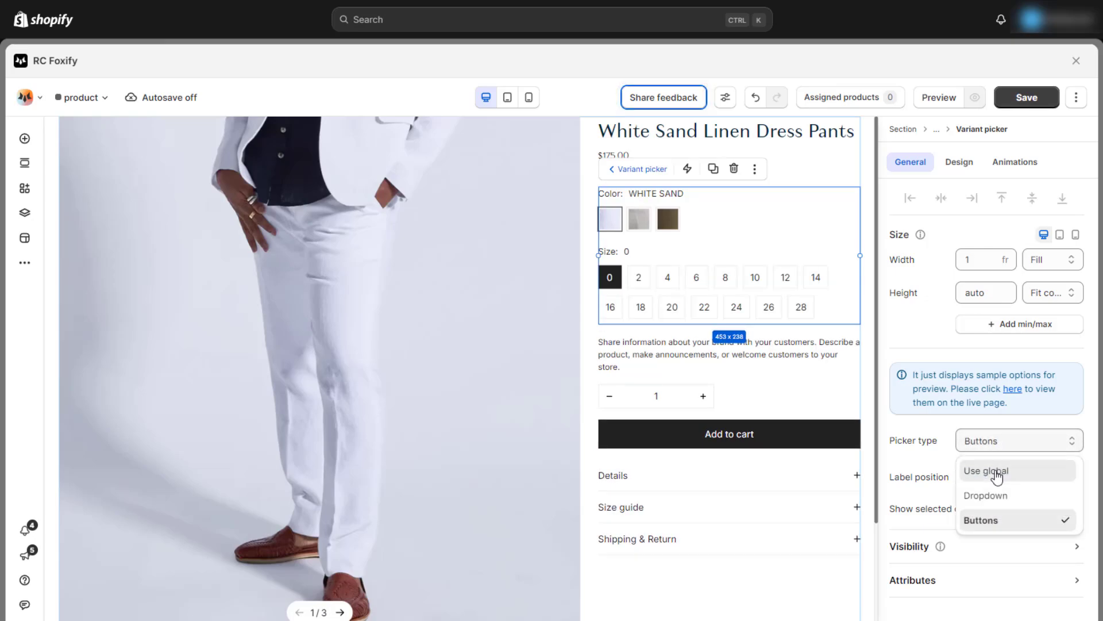
left_click(986, 468)
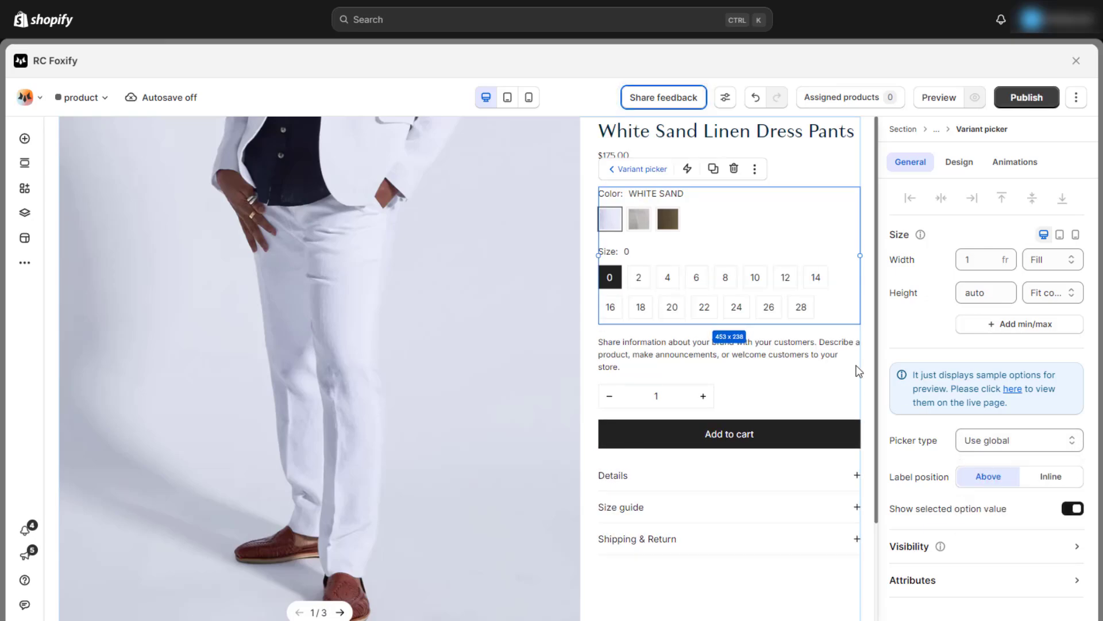
left_click(25, 191)
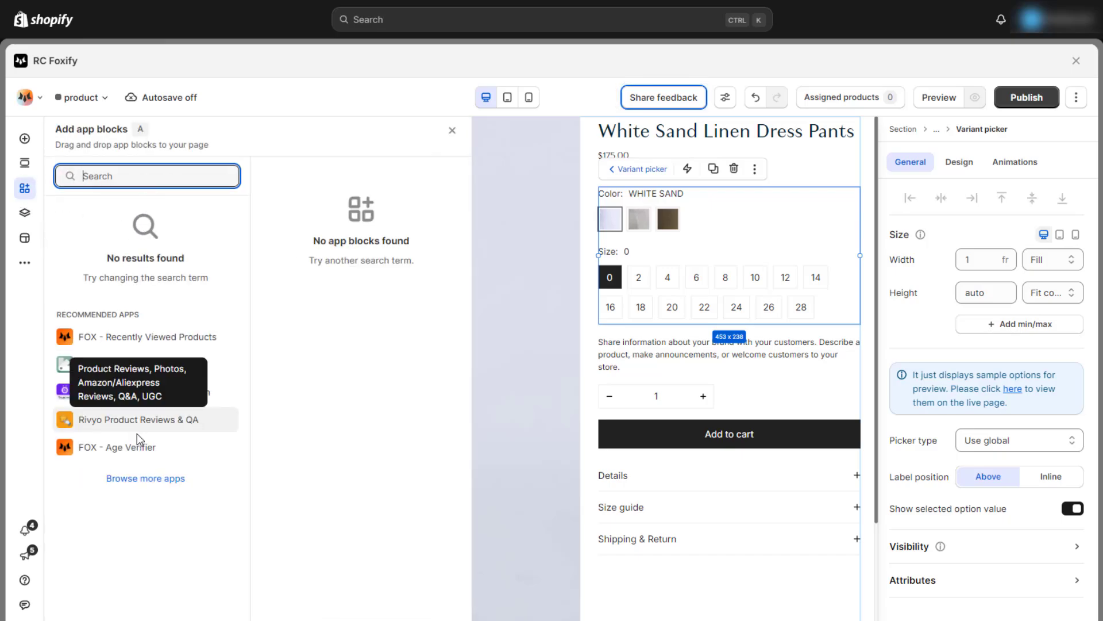
In the Apps market, open FOX - Product Options Swatches, check the White Sand swatch, and view its Description
left_click(140, 478)
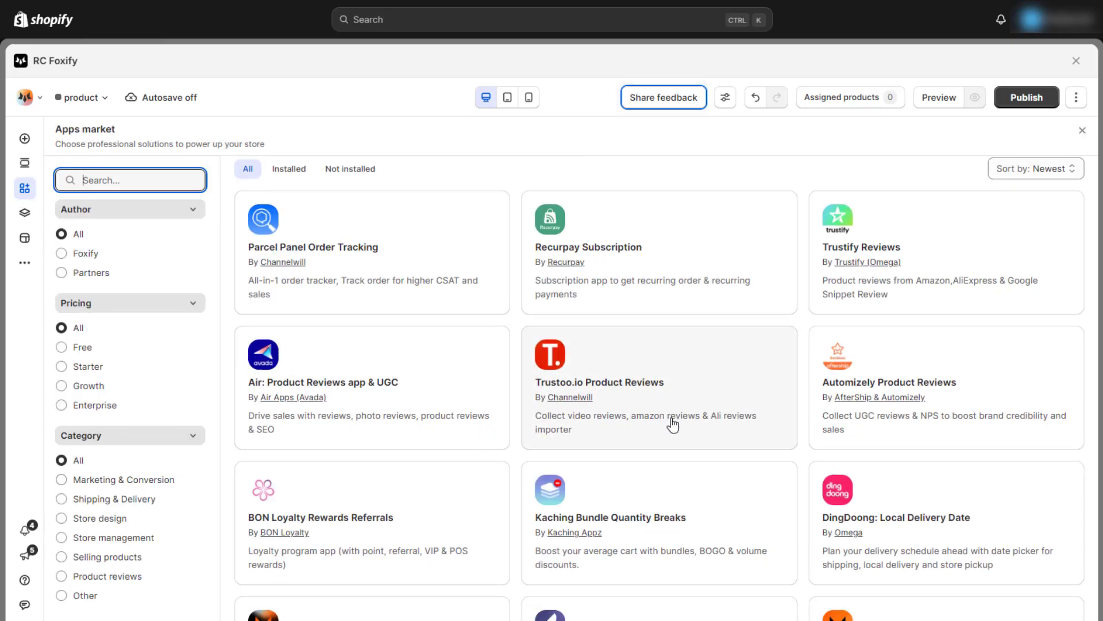
scroll(790, 382, "down", 7)
left_click(872, 370)
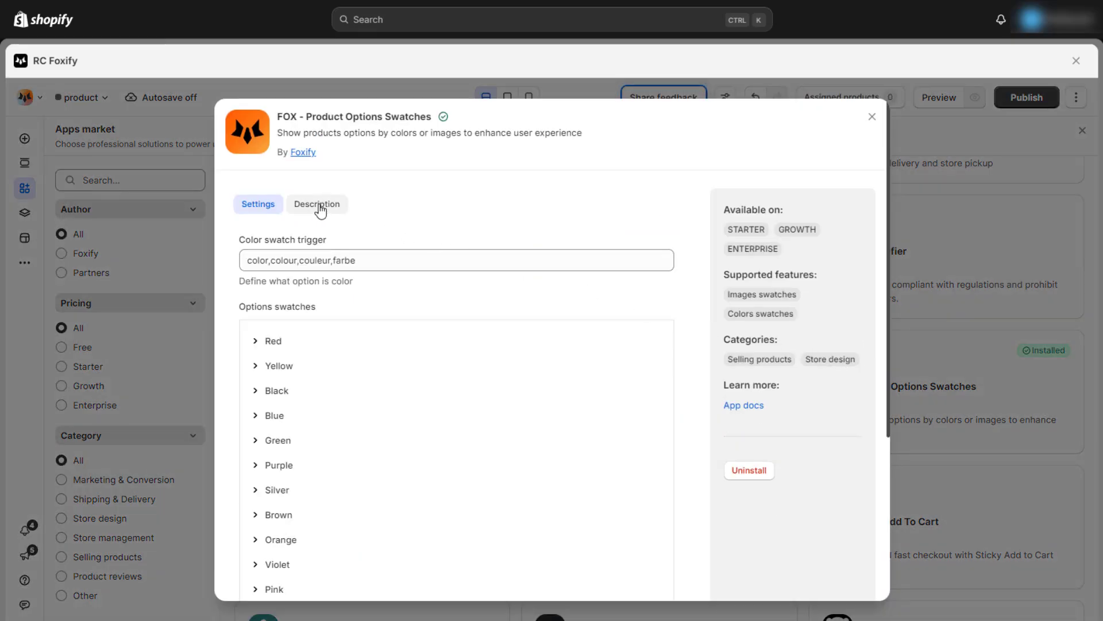
scroll(316, 357, "down", 4)
left_click(259, 446)
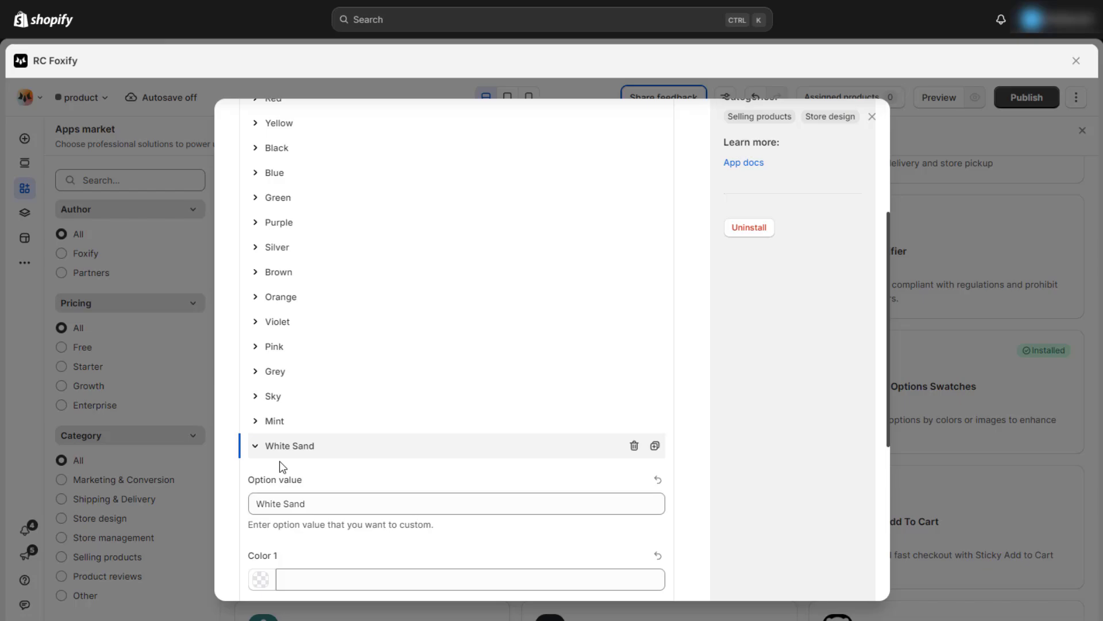
scroll(282, 467, "down", 5)
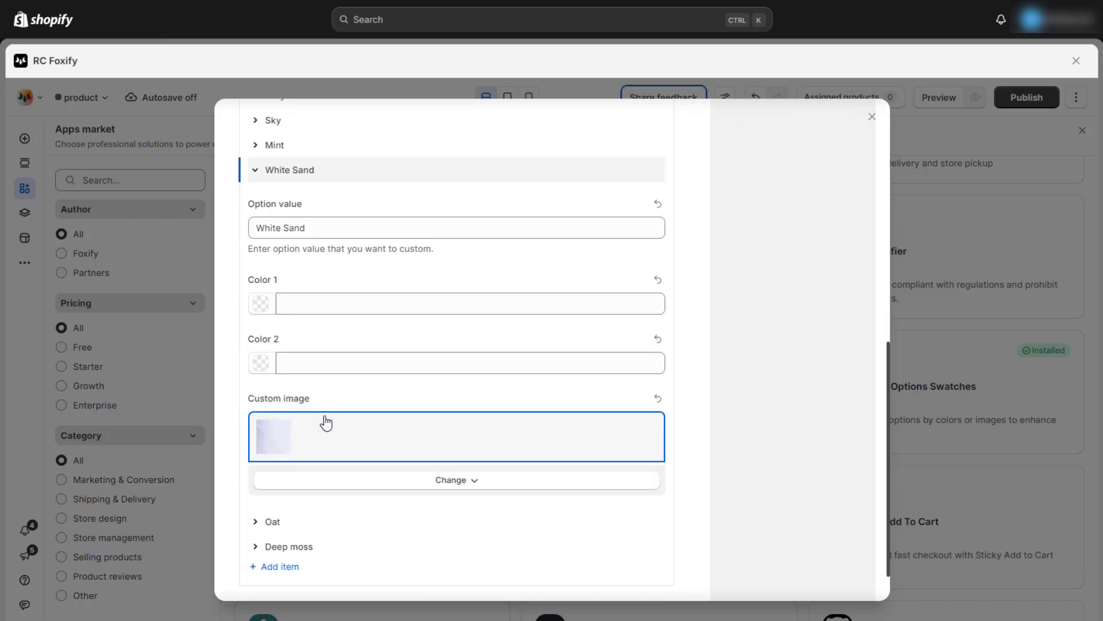
scroll(326, 422, "up", 10)
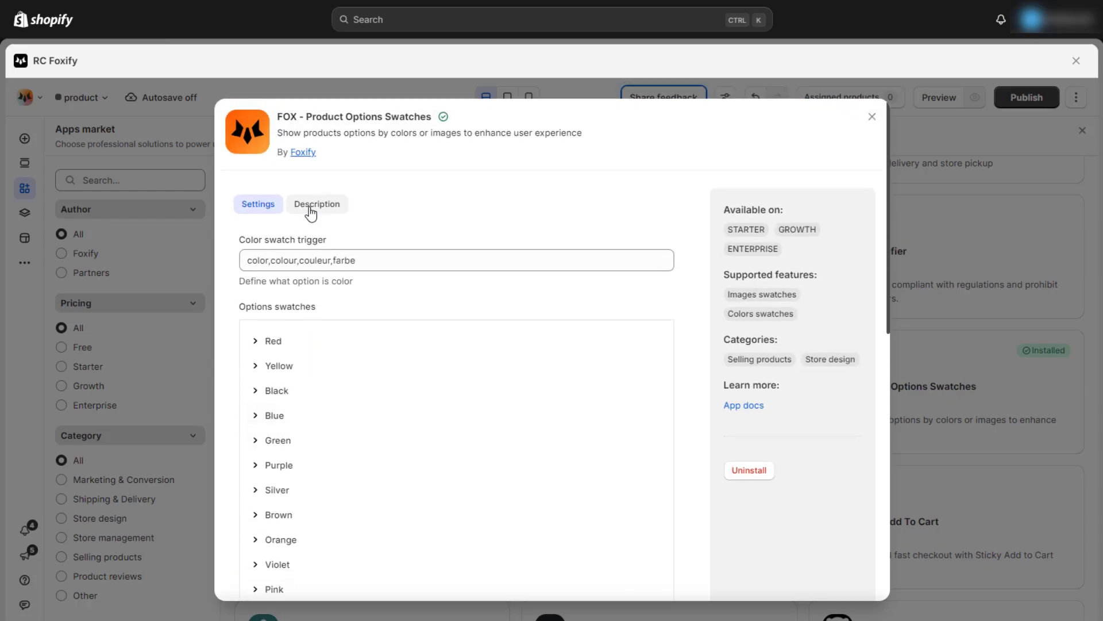
left_click(310, 207)
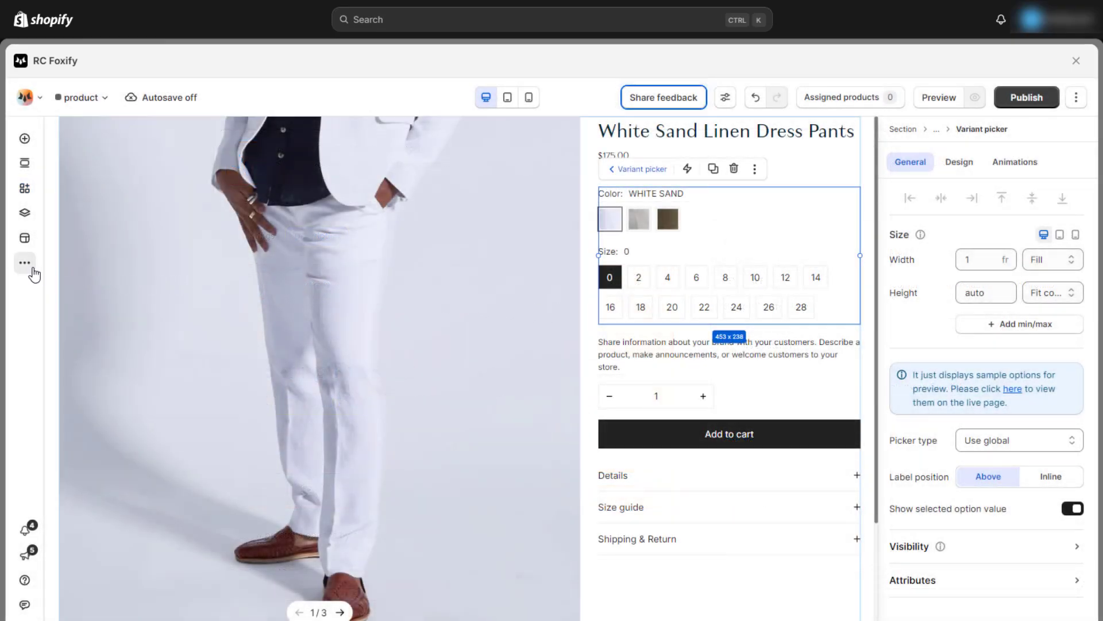
Paste the round-swatch CSS into the template's Custom CSS, apply it, and deselect the variant picker
left_click(33, 268)
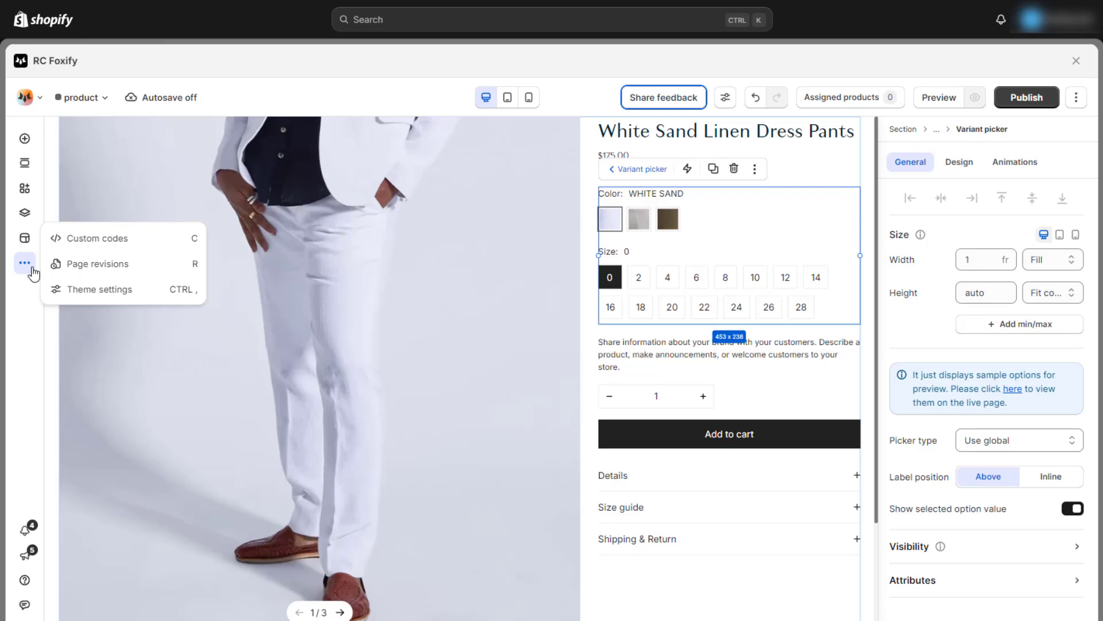
left_click(86, 243)
left_click(298, 209)
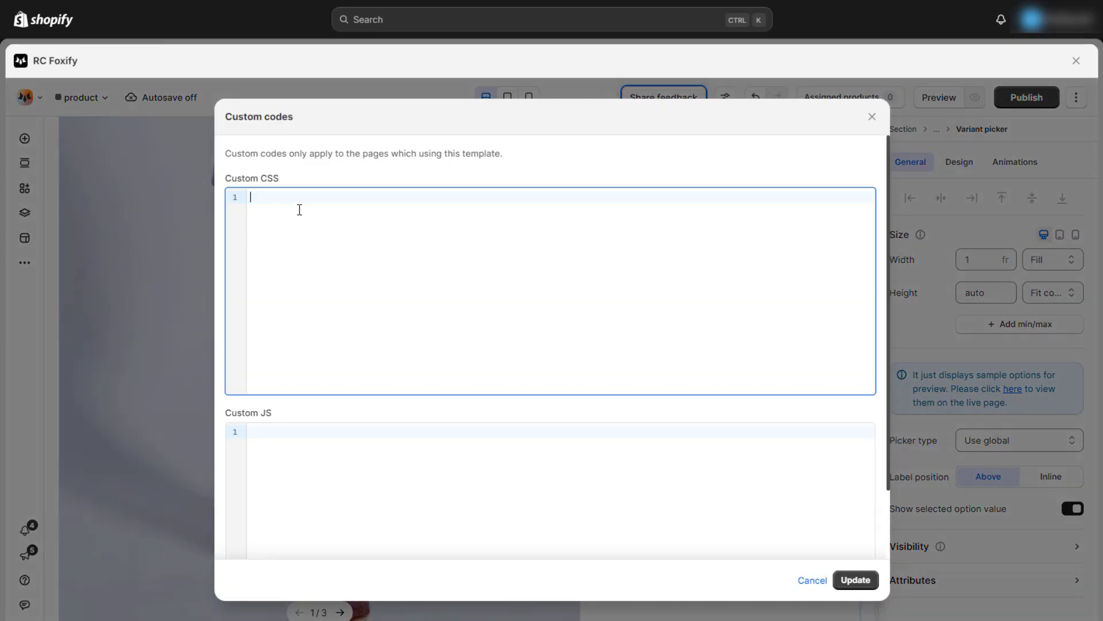
type(".x-variant-picker__color .x-variant-picker__label span:first-child{     display: none; } .x-variant-picker__color .x-variant-picker__selected-value{   margin-left: 0; } .x-variant-picker__button .x-variant-picker__selected-value{     display: none; } .x-variant-picker__option-button--buttons{     background: rgba(234, 234, 234, 0.7); } .x-variant-picker__option-button{     border-radius: 50px;     padding: 0; }")
left_click(862, 583)
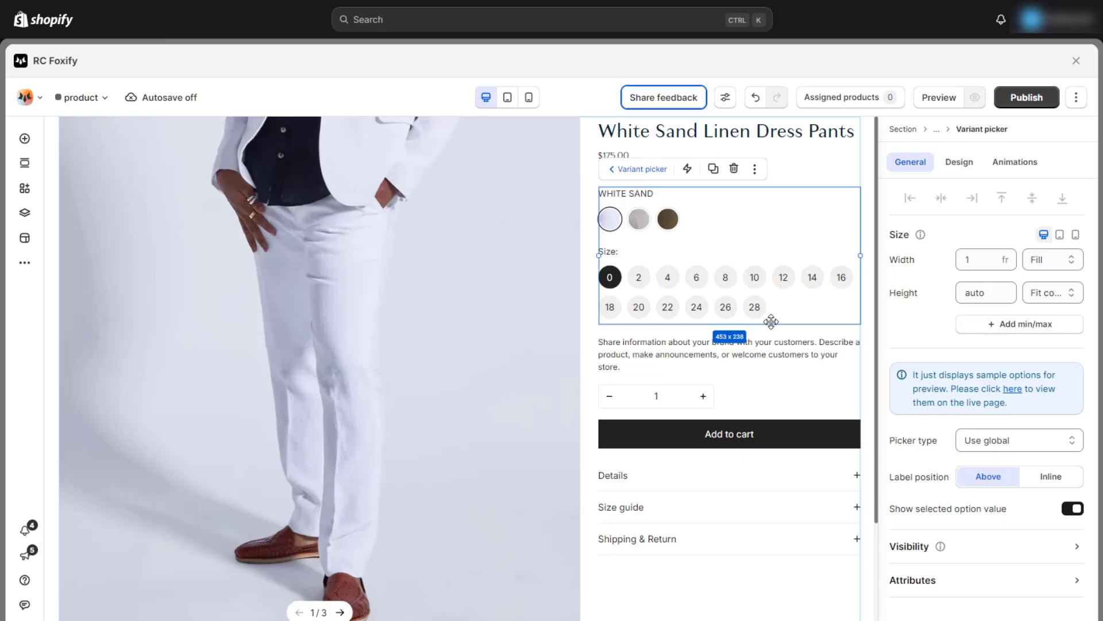
key("ctrl+z")
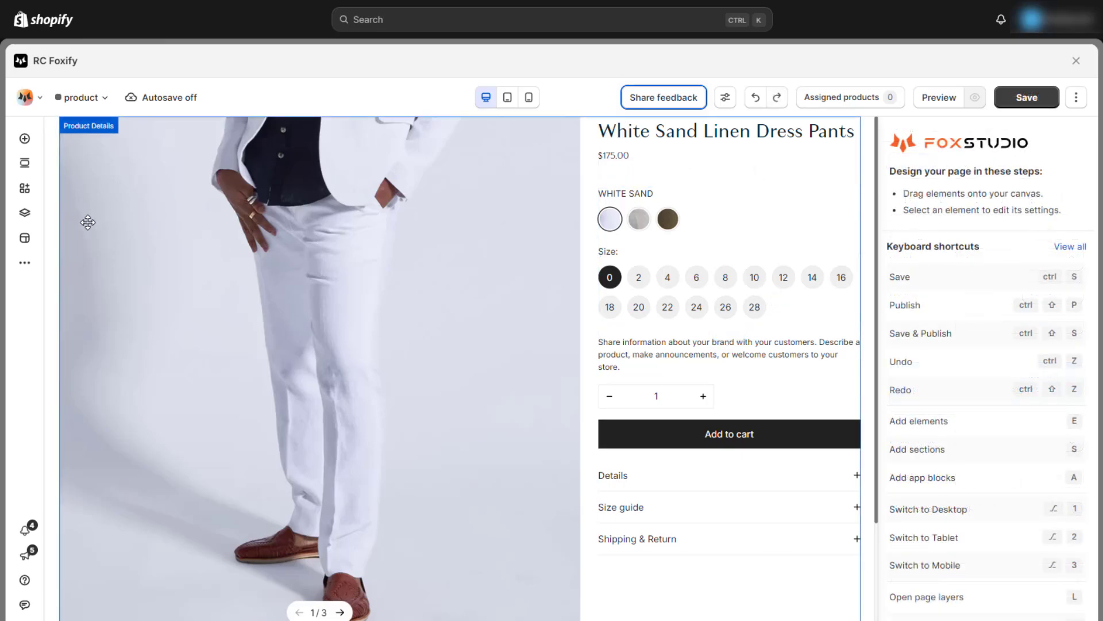
Move the Add to cart button directly under the variant picker and wrap it in a stack
left_click(25, 216)
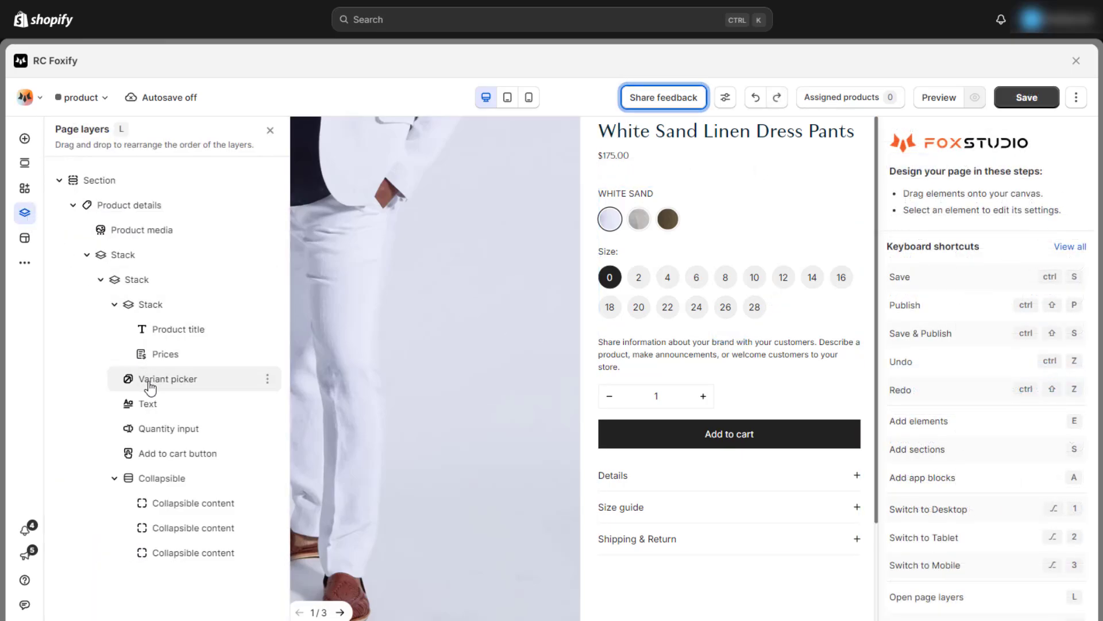
left_click(162, 455)
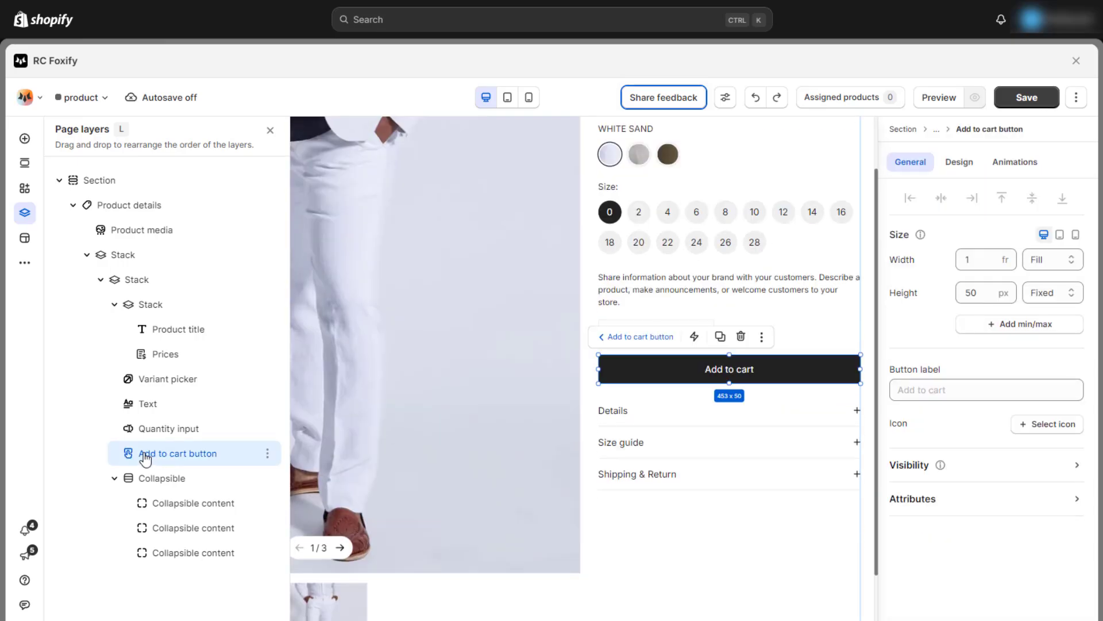
left_click_drag(148, 454, 140, 389)
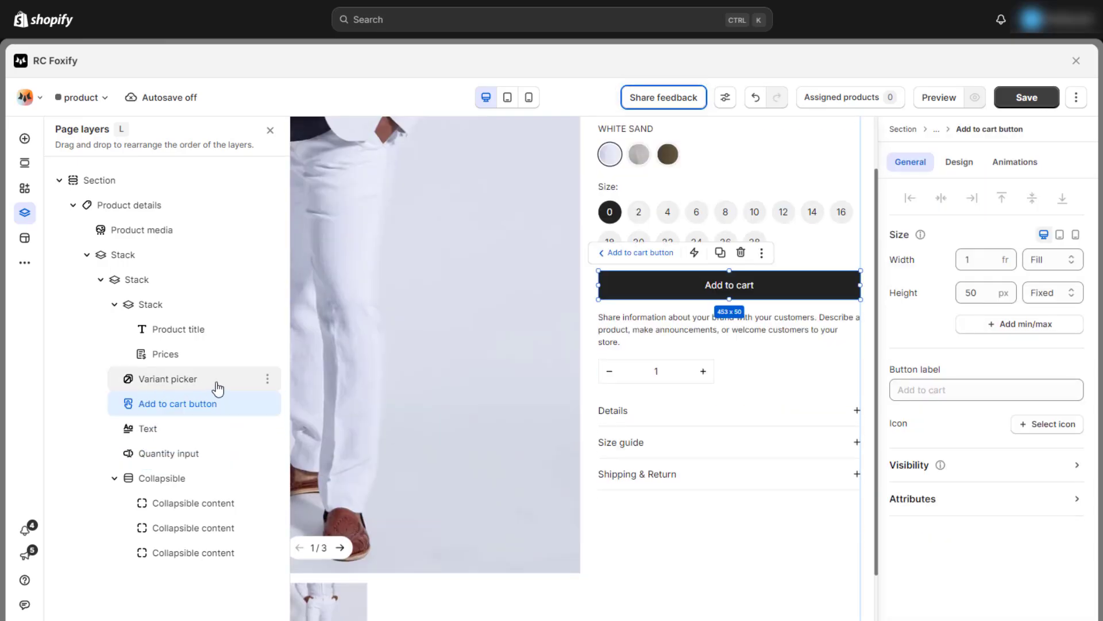
left_click(267, 404)
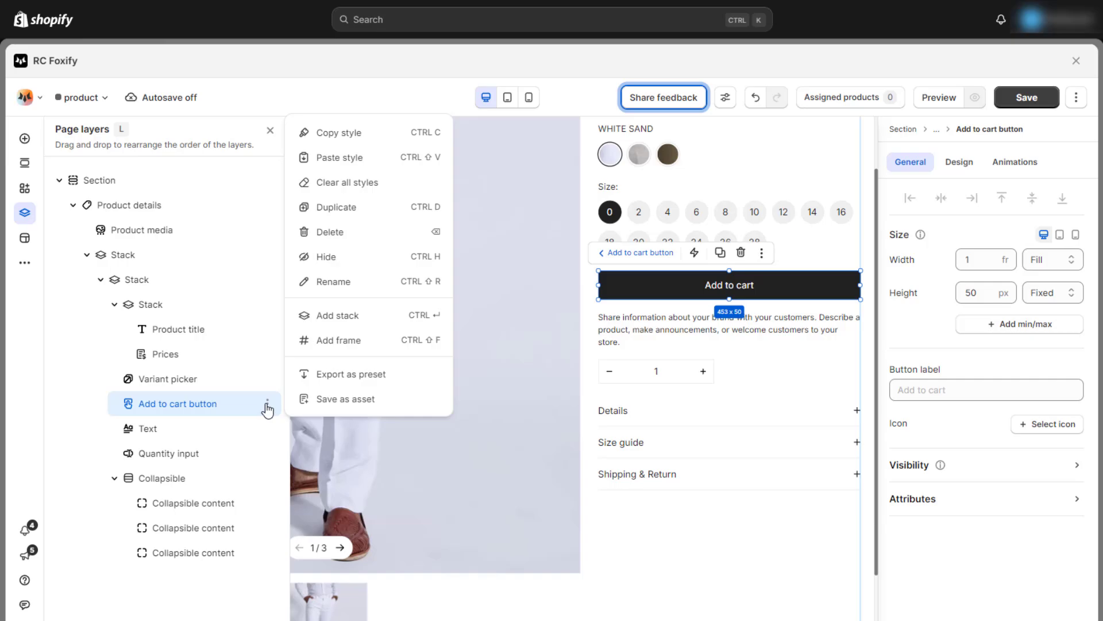
left_click(338, 316)
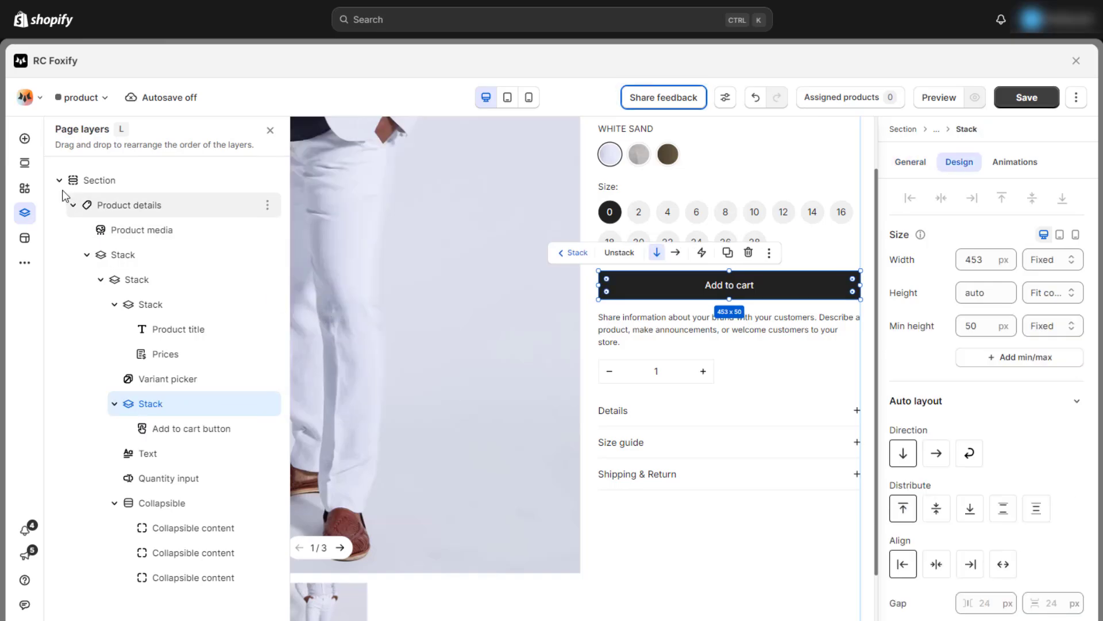
Add a second button beneath Add to cart, centred, with a smaller gap between them
left_click(24, 138)
left_click_drag(368, 321, 692, 301)
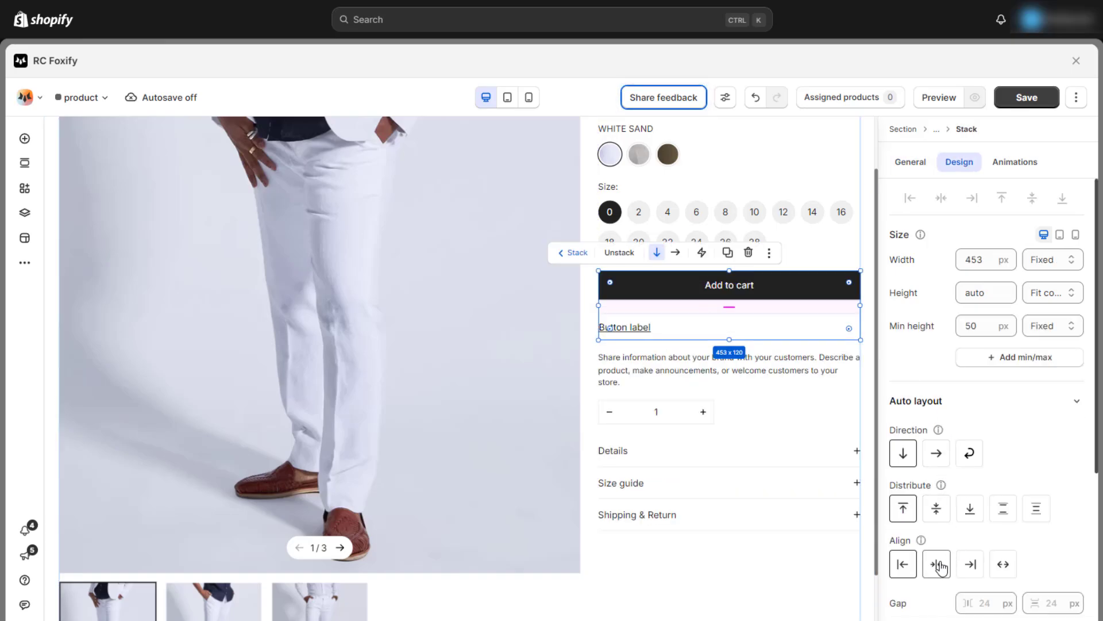
left_click(938, 565)
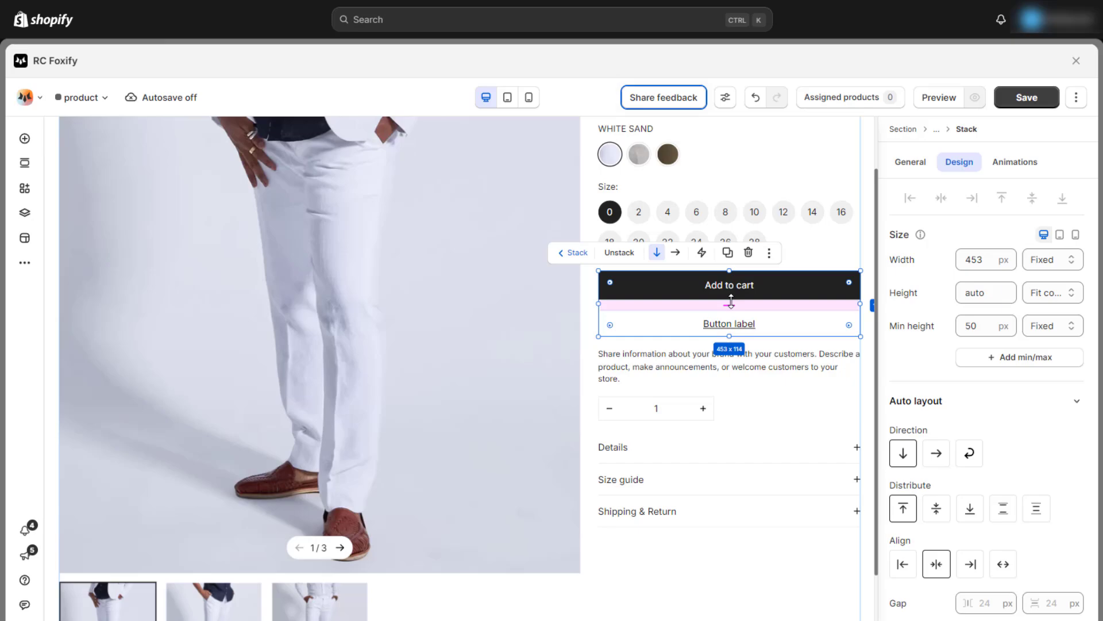
left_click_drag(731, 301, 730, 290)
left_click(744, 285)
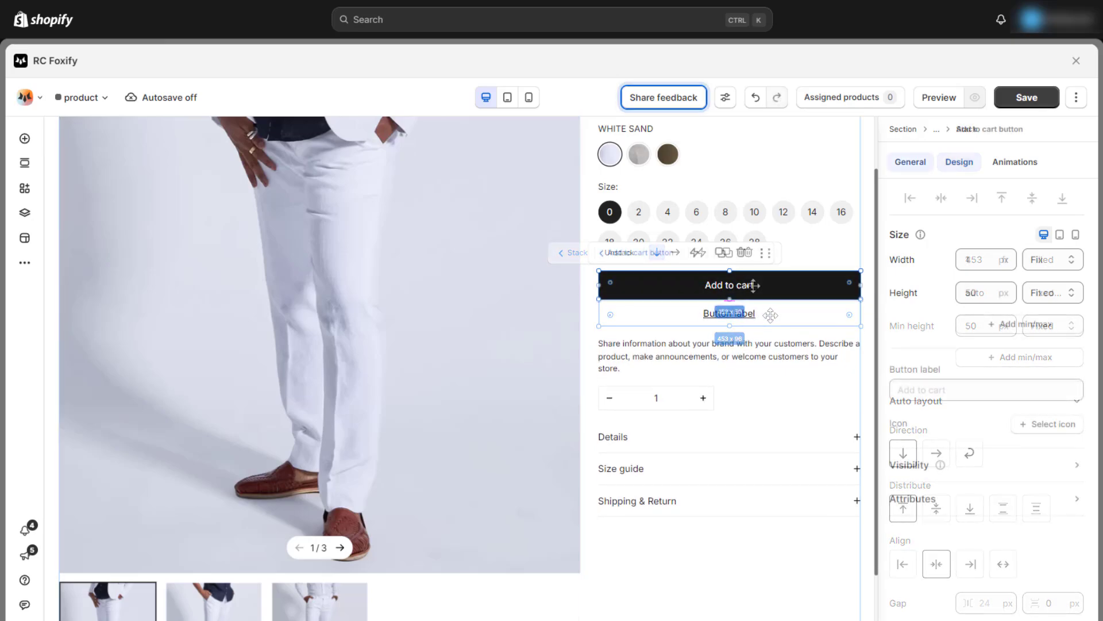
Give the Add to cart label the second uploaded font, a new size and uppercase text case
left_click(959, 165)
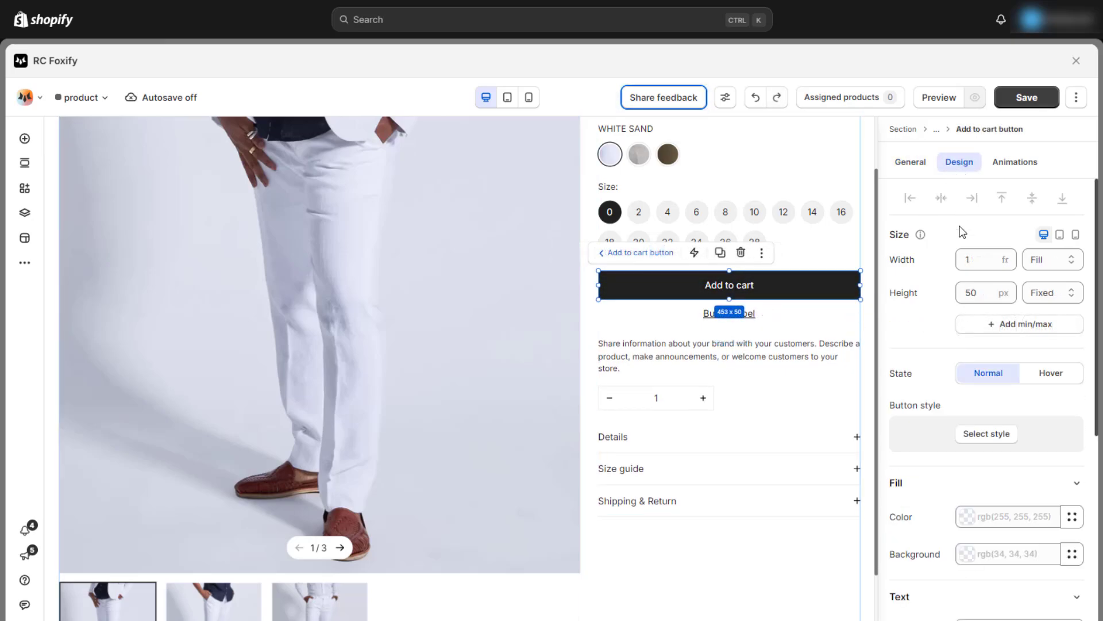
scroll(987, 493, "down", 3)
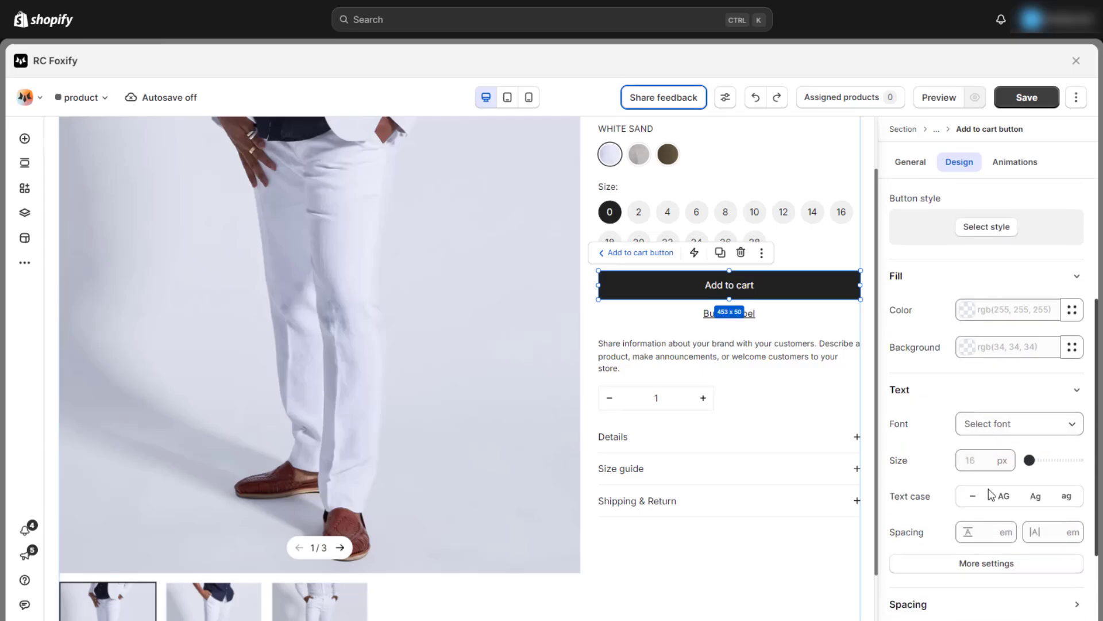
left_click(1010, 434)
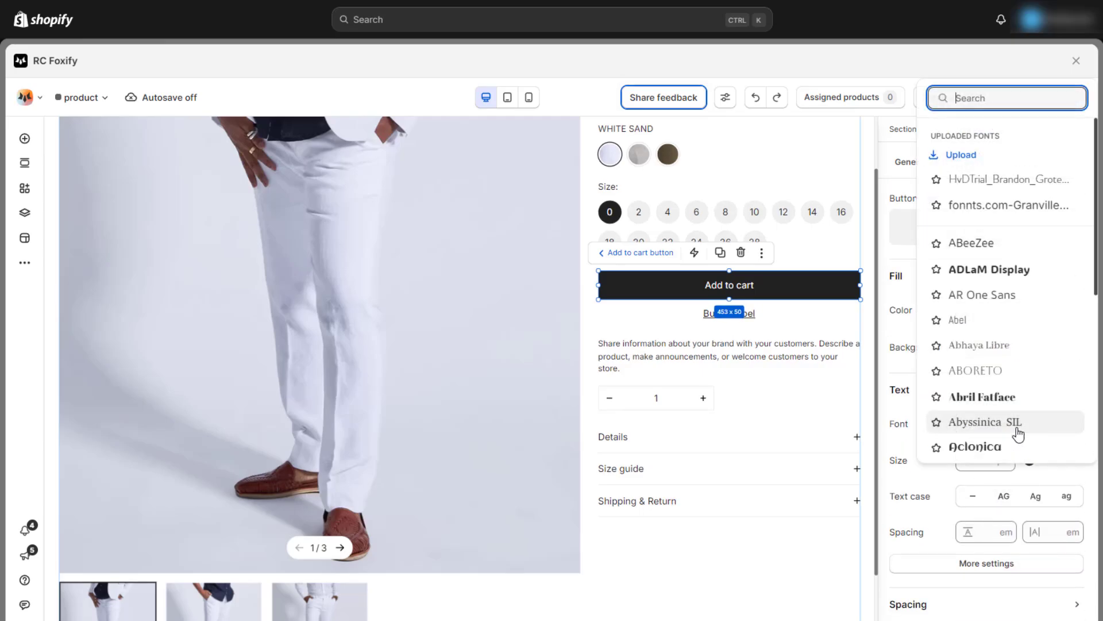
left_click(980, 208)
left_click(972, 497)
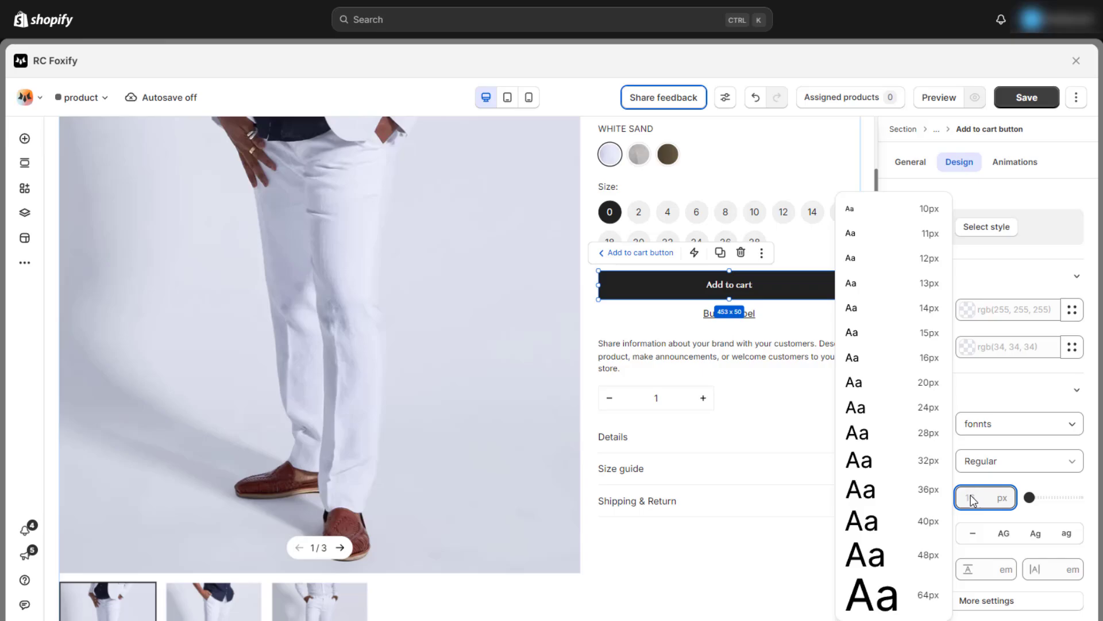
left_click(1009, 535)
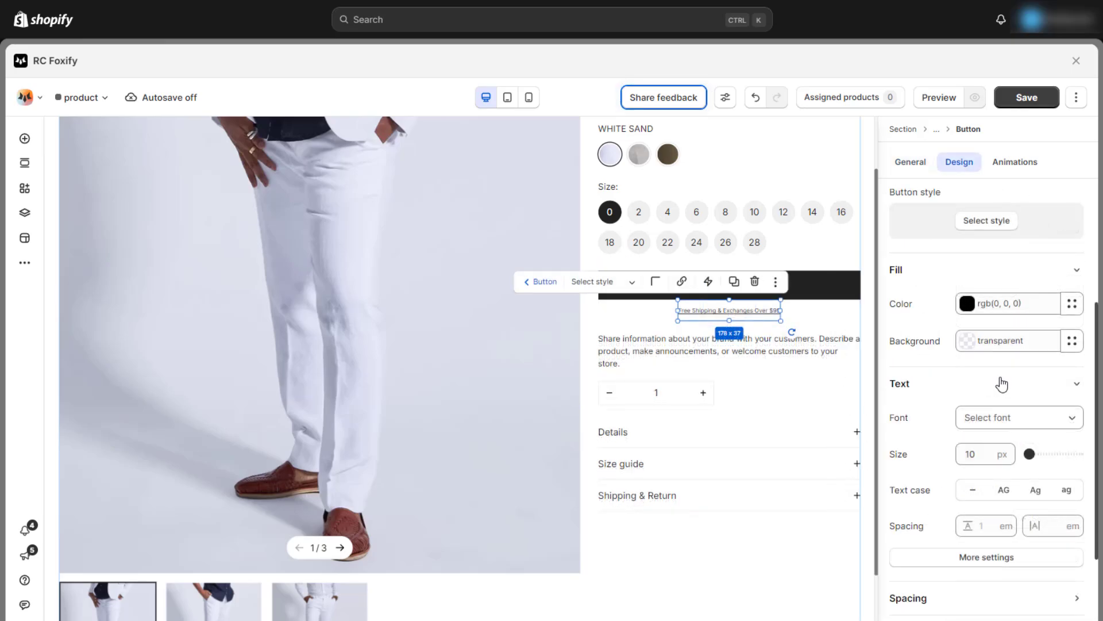
left_click(998, 427)
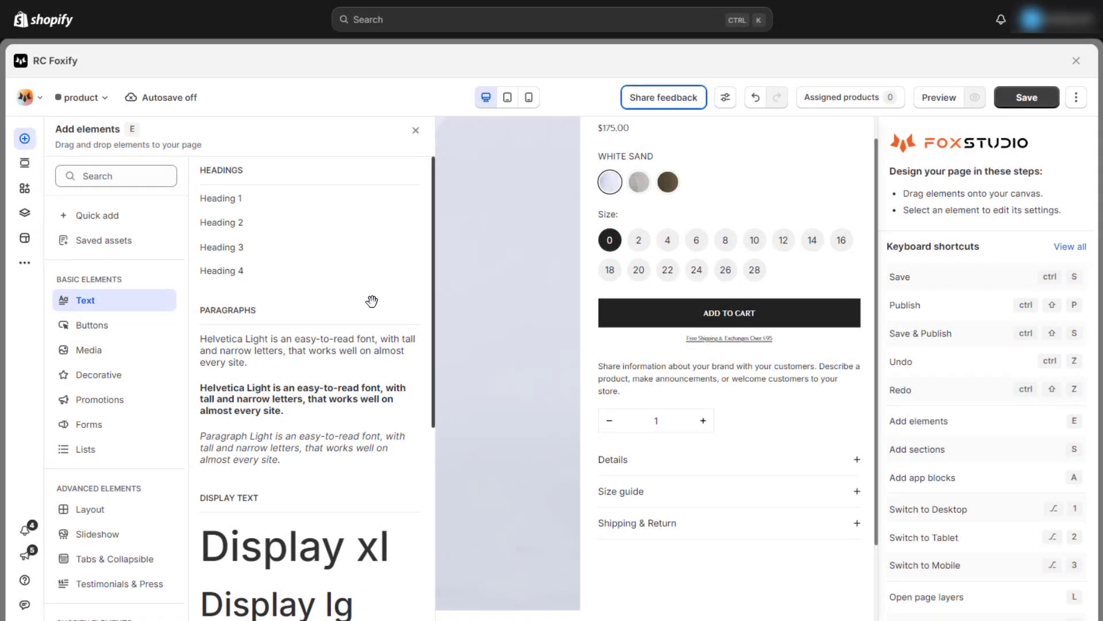
Place a Heading 4 beneath the shipping note and wrap it in a new stack
left_click_drag(372, 301, 670, 356)
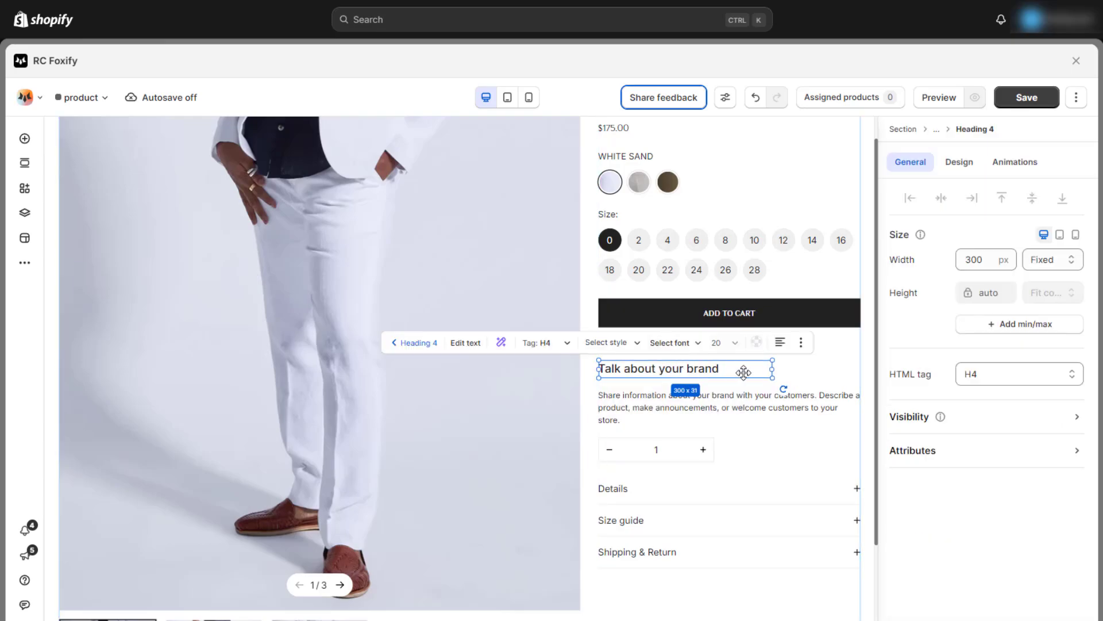
key("l")
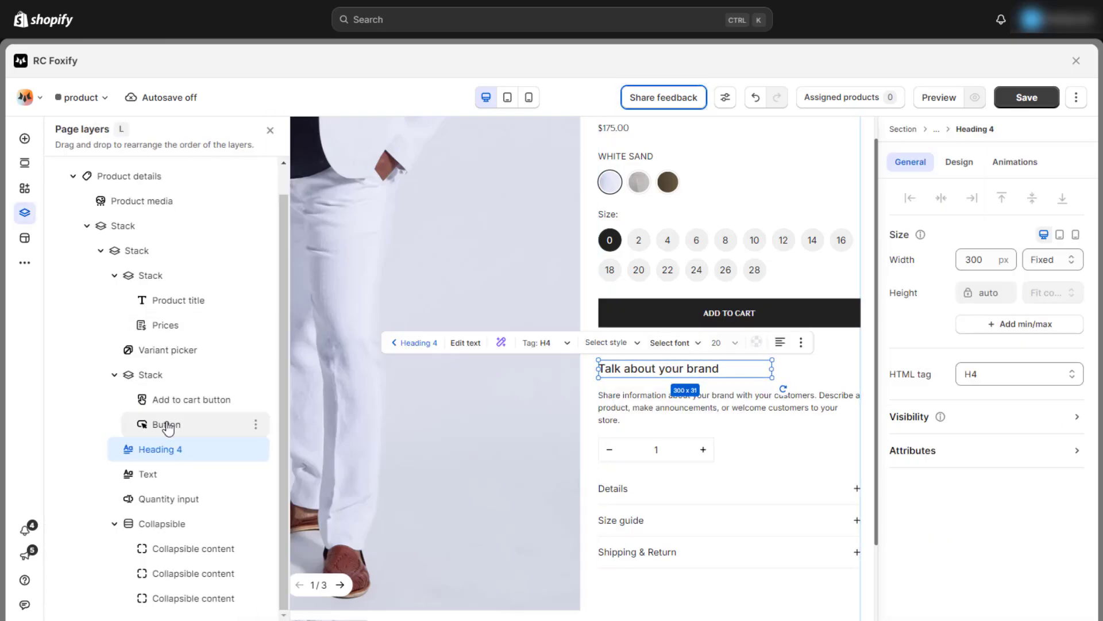
left_click(256, 449)
left_click(324, 358)
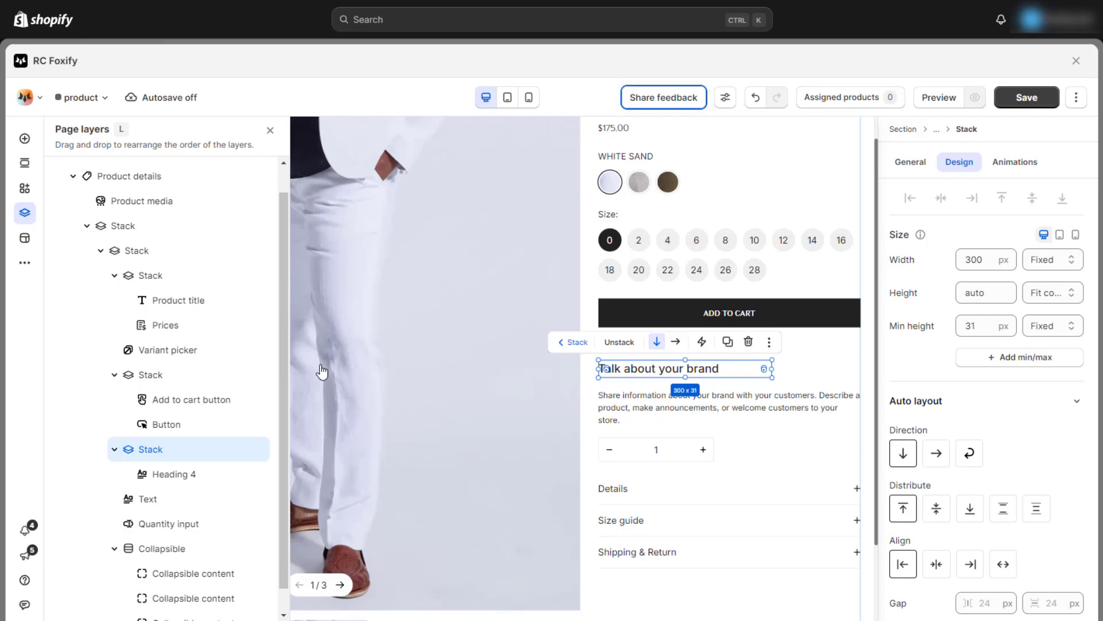
Add a three-column grid under the heading and set the stack width to Fill
left_click(25, 139)
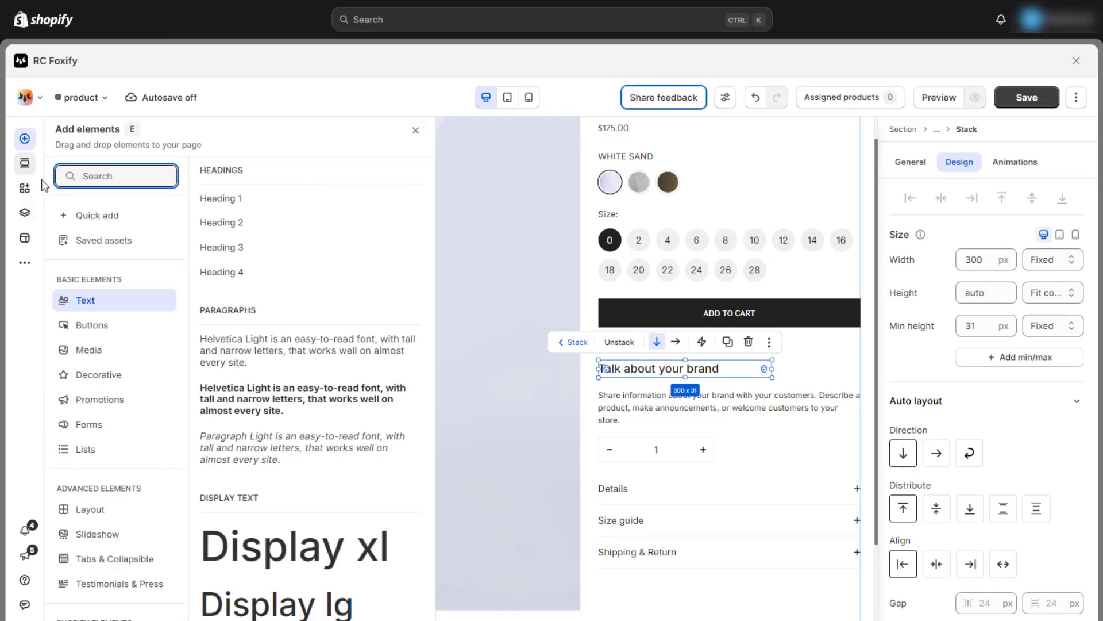
left_click(89, 509)
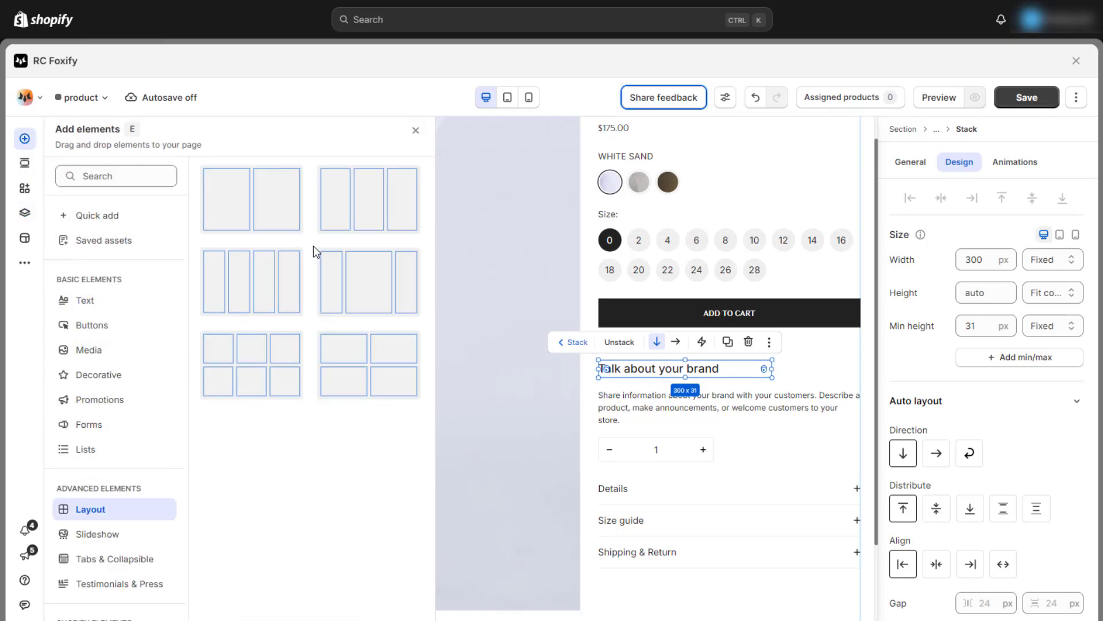
left_click(444, 272)
left_click_drag(684, 368, 663, 377)
left_click(786, 413)
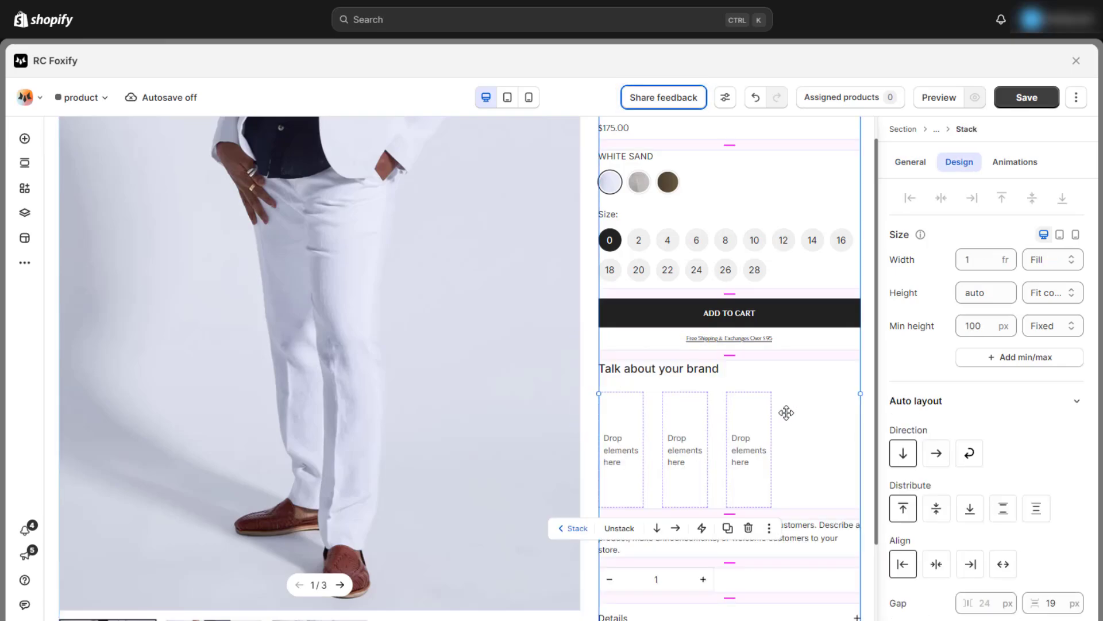
left_click(785, 407)
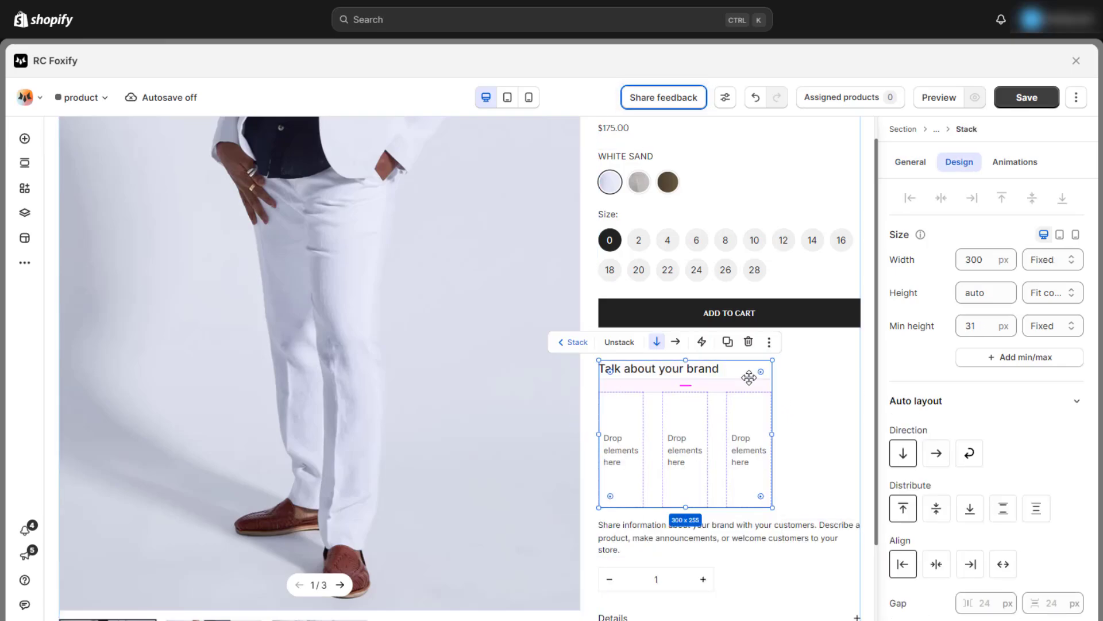
left_click(1052, 259)
left_click(1049, 295)
Put a circular image with a paragraph below it in the first grid cell
left_click(25, 138)
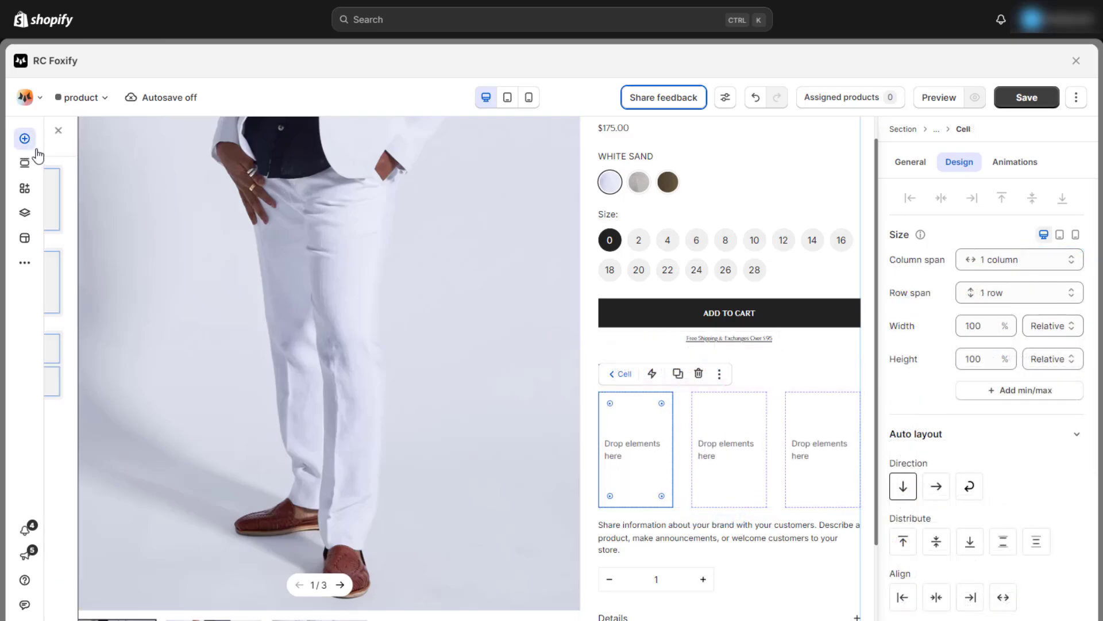
left_click(99, 217)
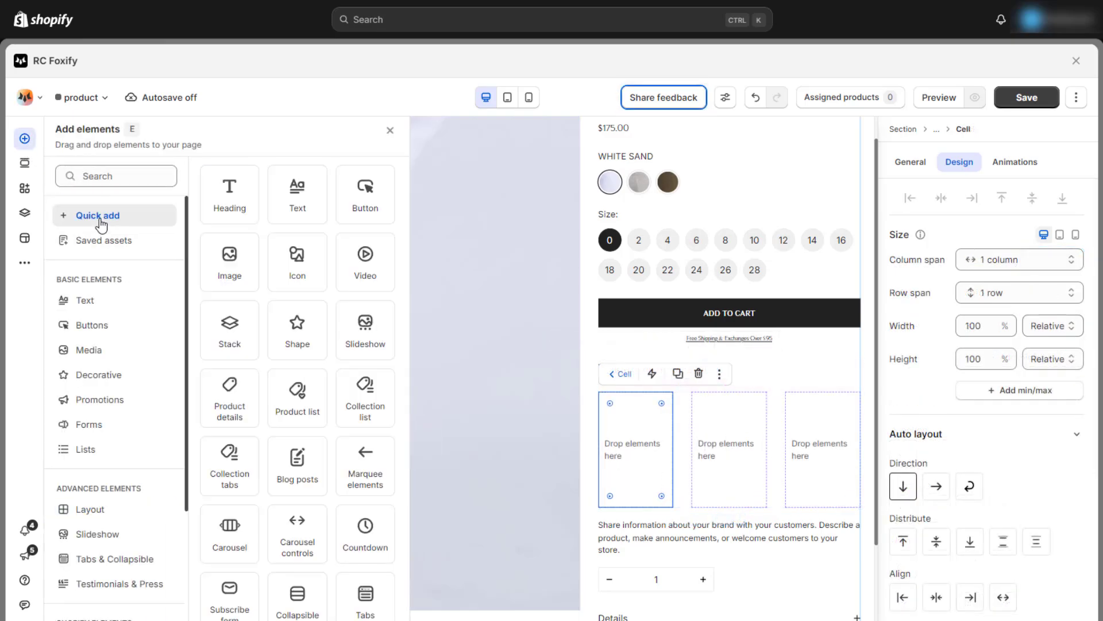
left_click_drag(530, 405, 638, 436)
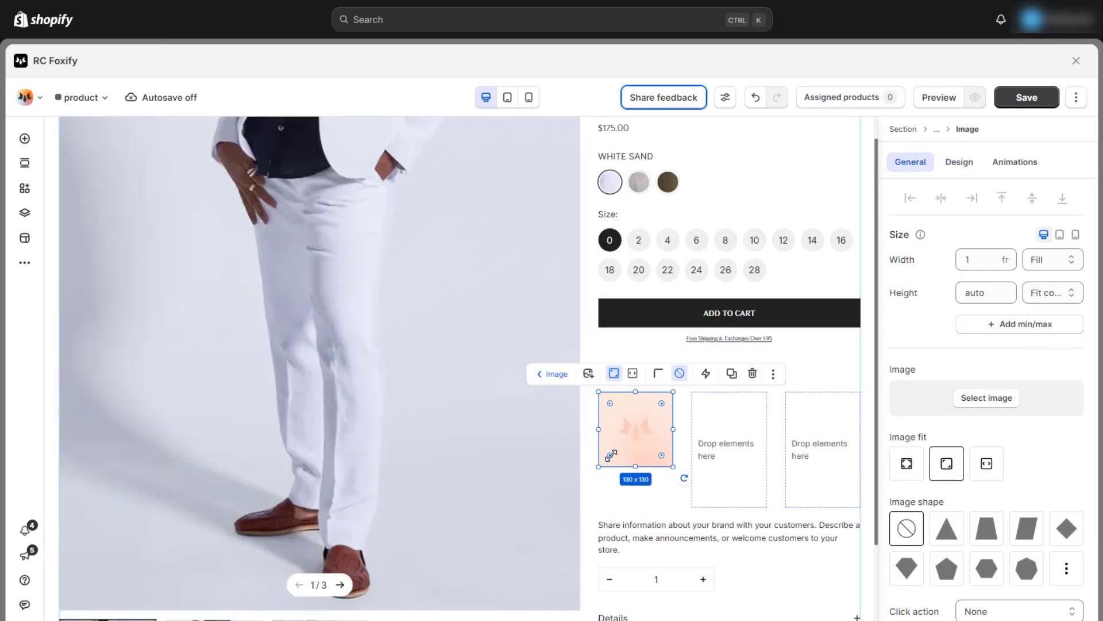
left_click_drag(610, 455, 655, 421)
left_click(618, 489)
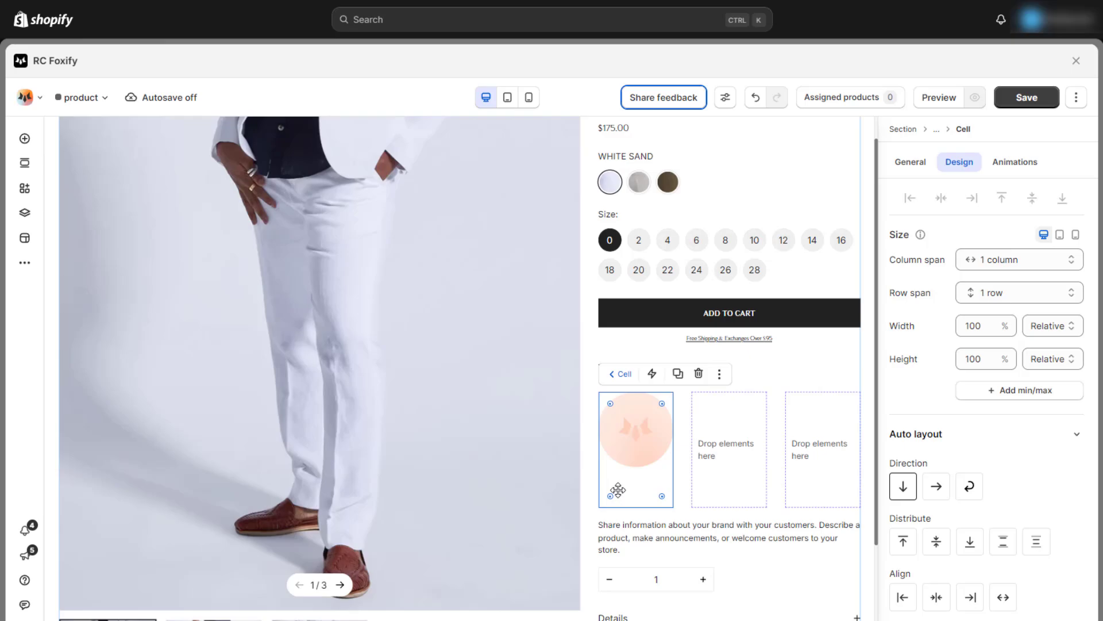
left_click(24, 137)
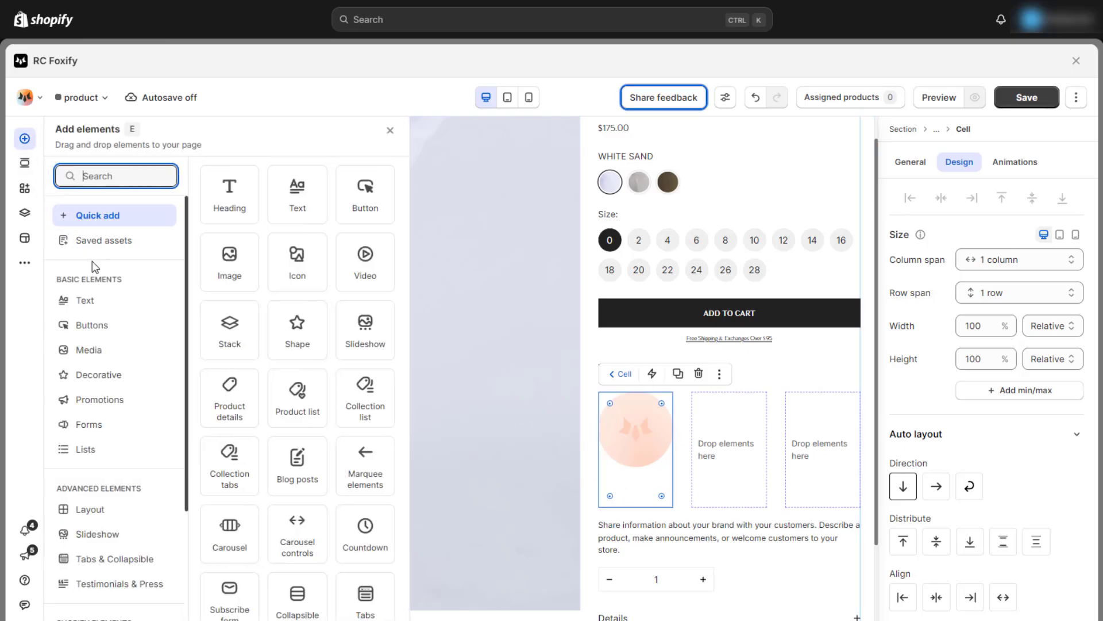
left_click(104, 302)
left_click_drag(242, 350, 635, 460)
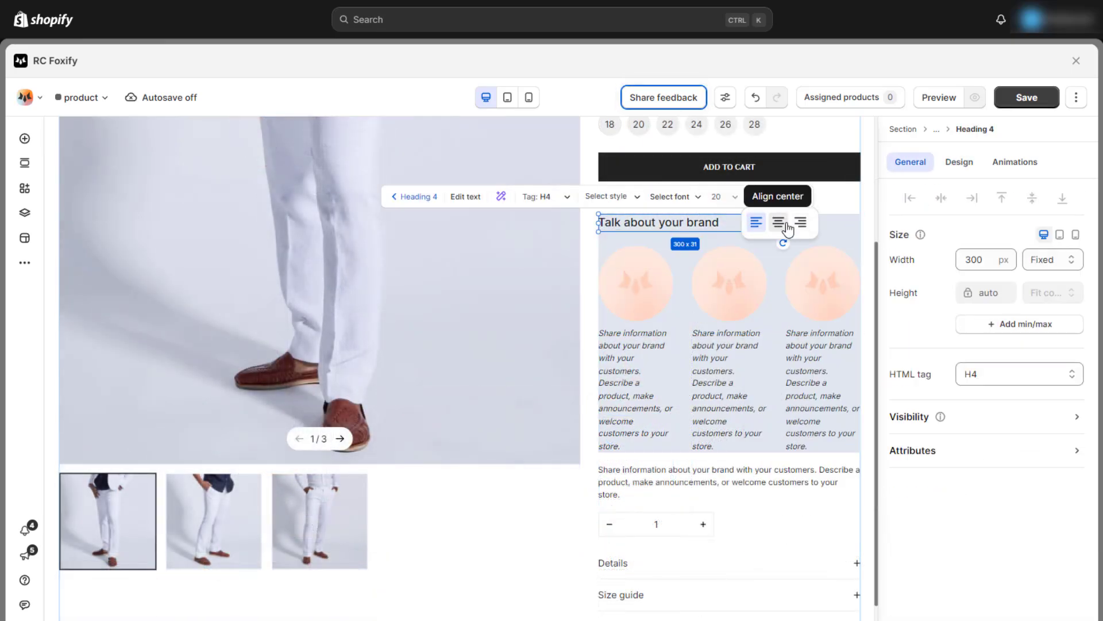
Centre the heading, edit the column captions, and colour the heading #003445
left_click(779, 223)
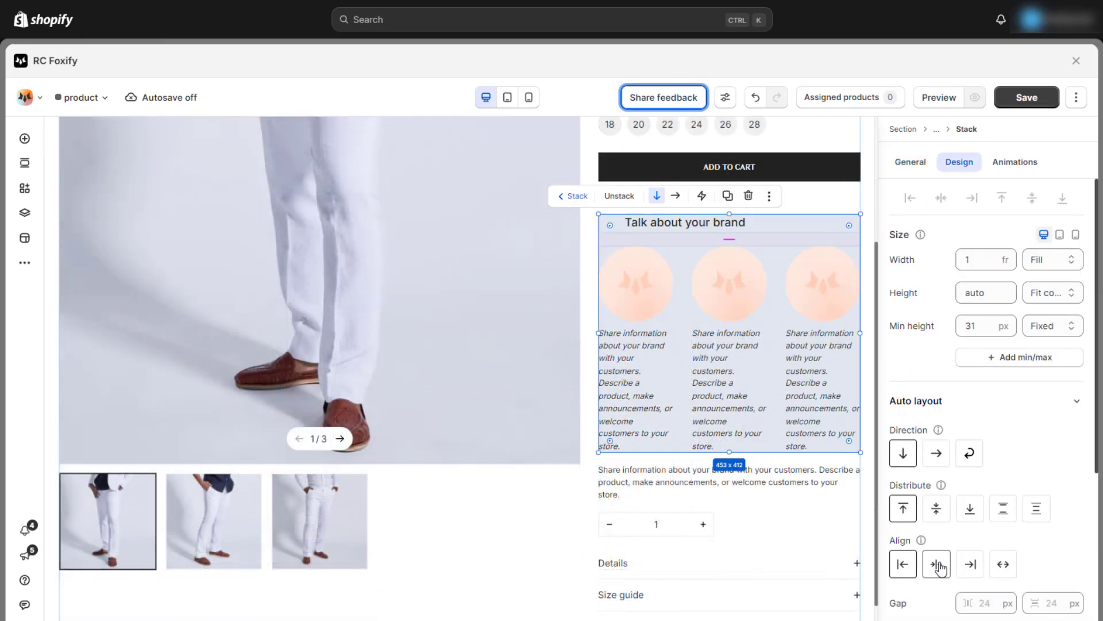
left_click(722, 382)
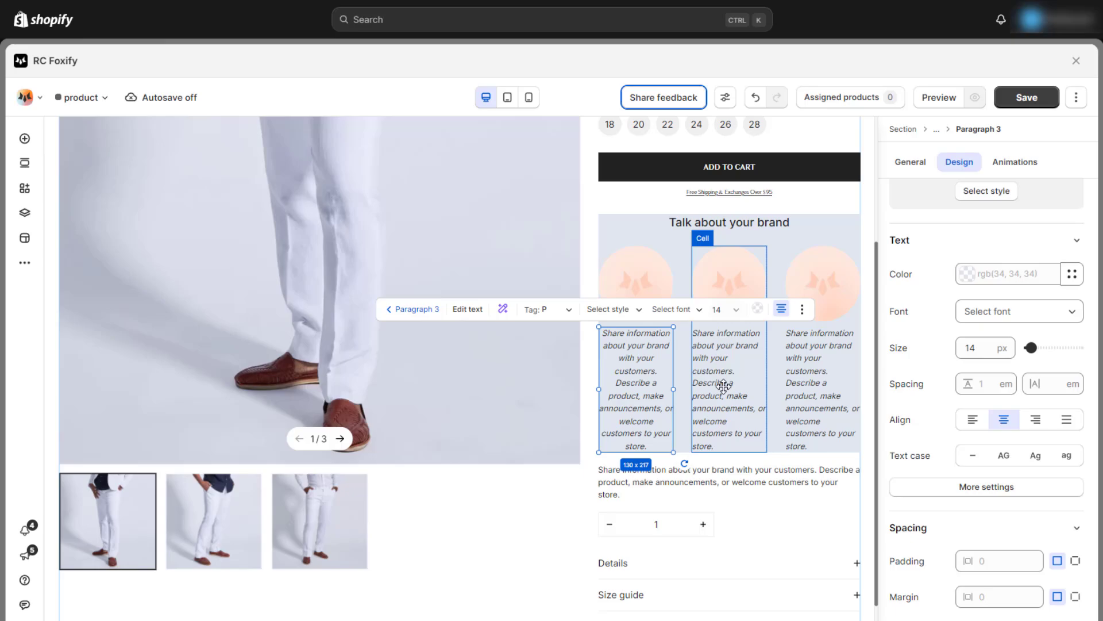
left_click(800, 381)
double_click(800, 382)
left_click(959, 163)
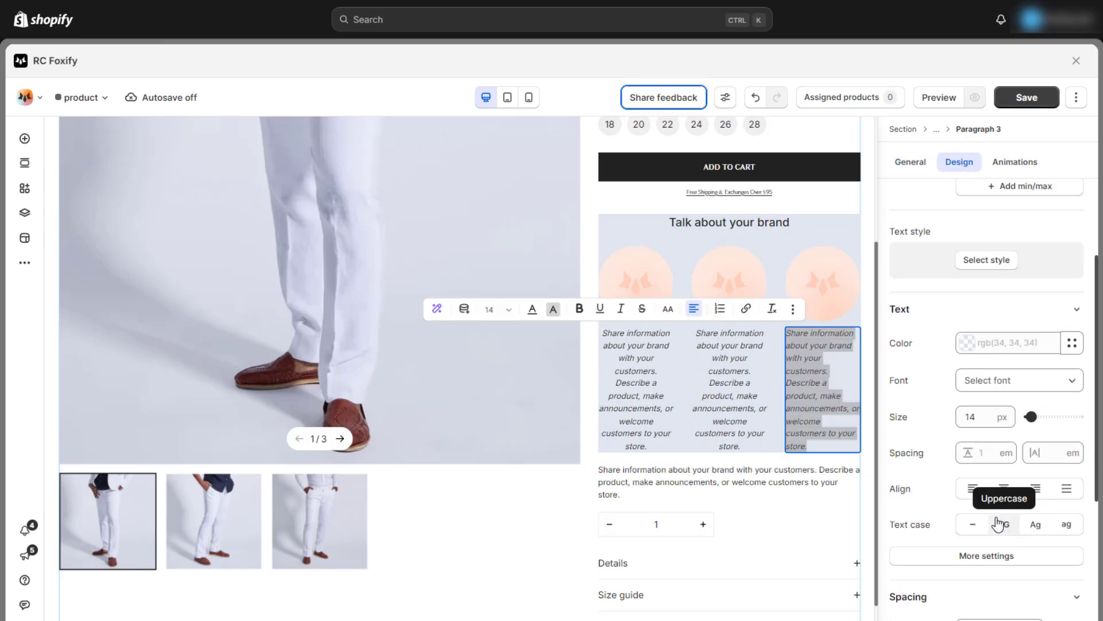
left_click(1016, 480)
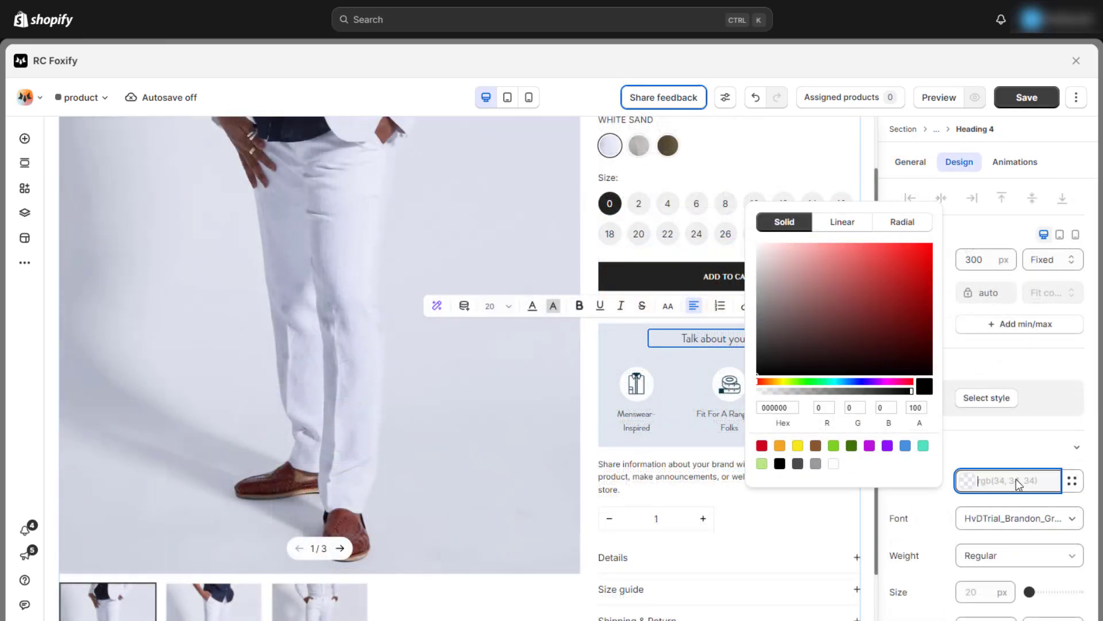
type("#003445")
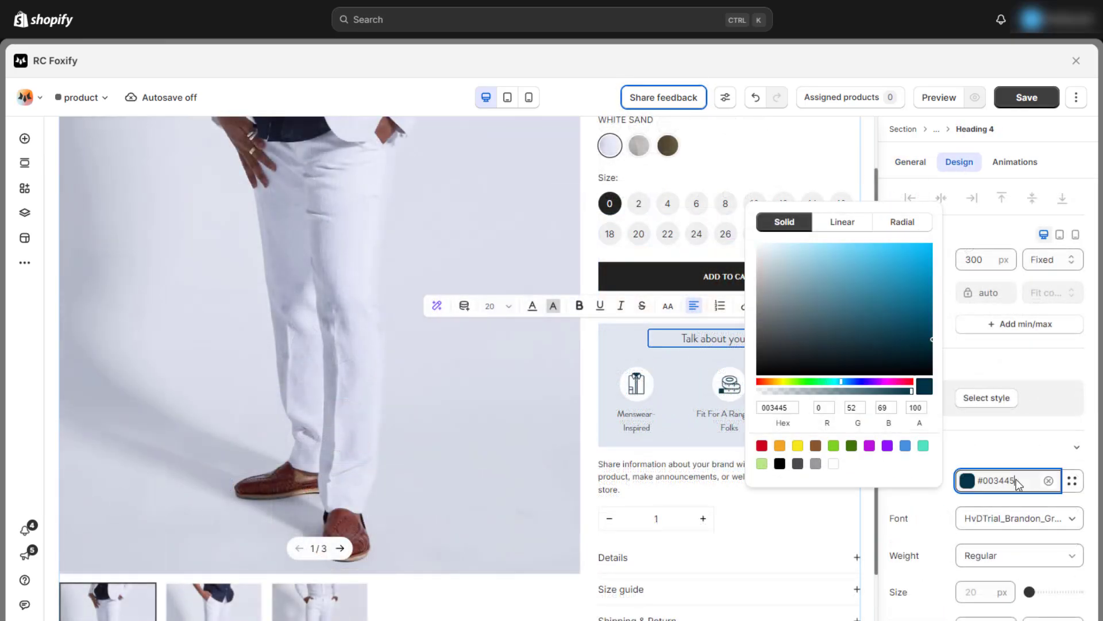
Add a border-bottom rule for the heading in the page's custom CSS and apply it
left_click(1017, 481)
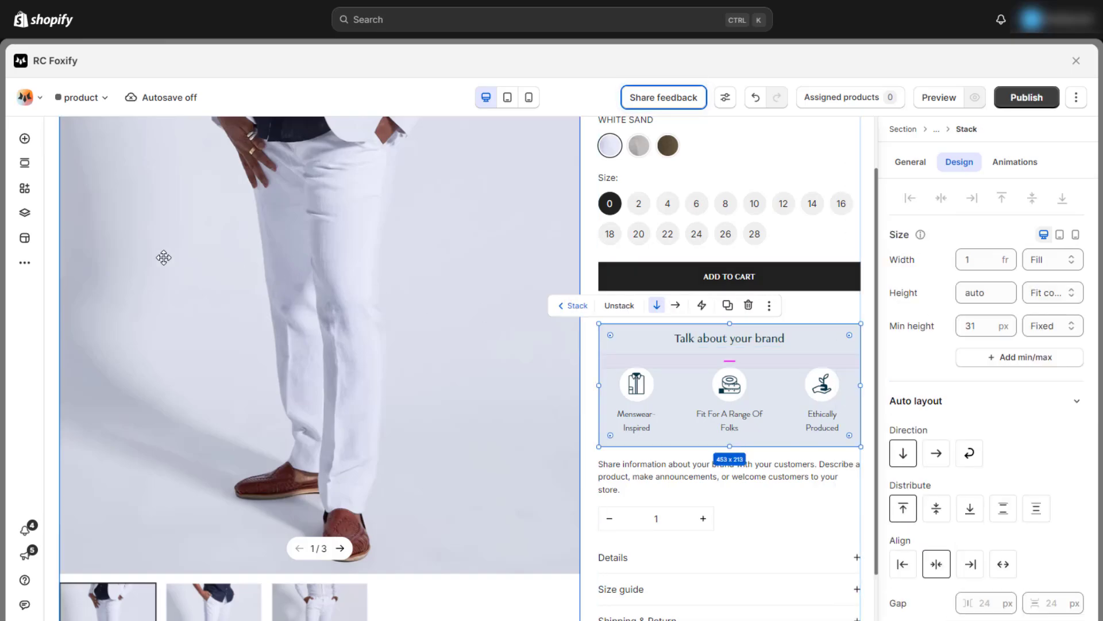
left_click(24, 262)
left_click(75, 237)
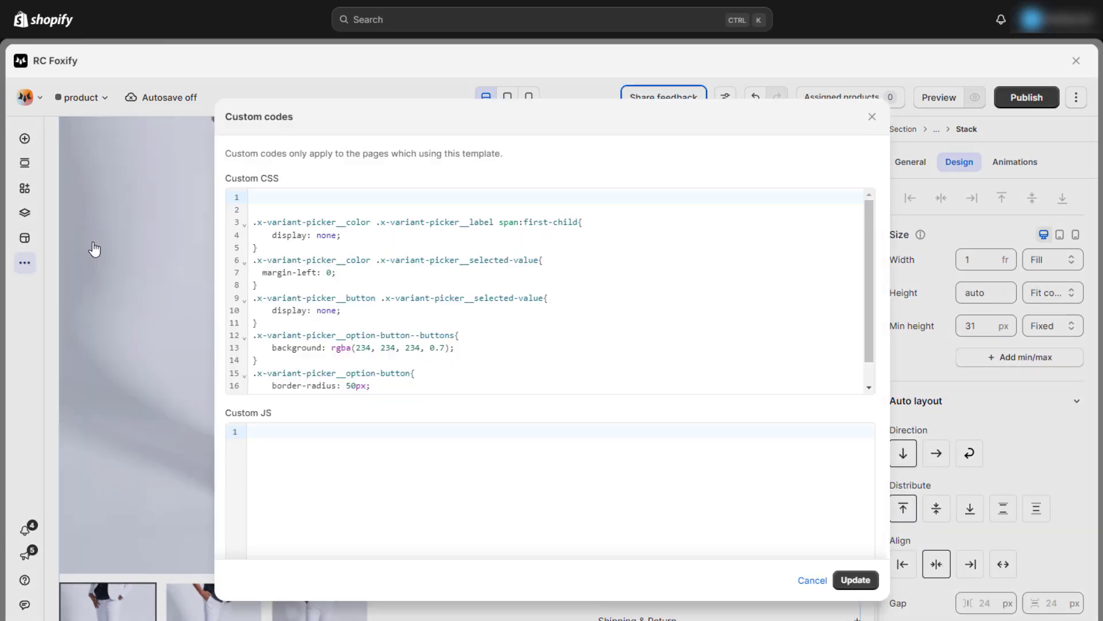
left_click(280, 198)
type("#x-kzqszpc0{     border-bottom: solid 1px #003445; }")
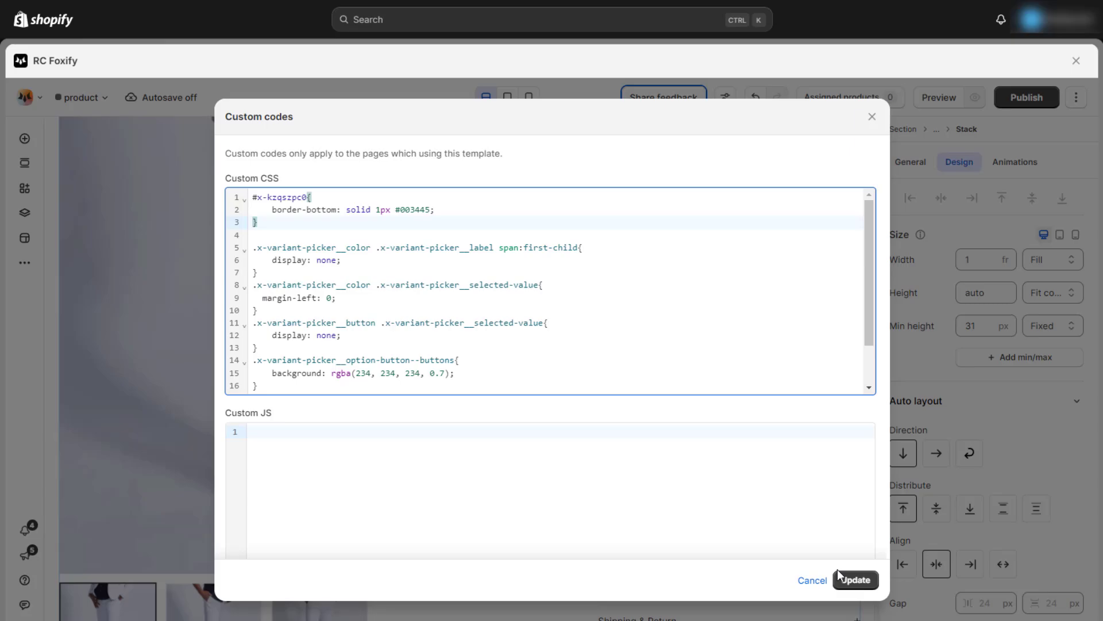
left_click(851, 580)
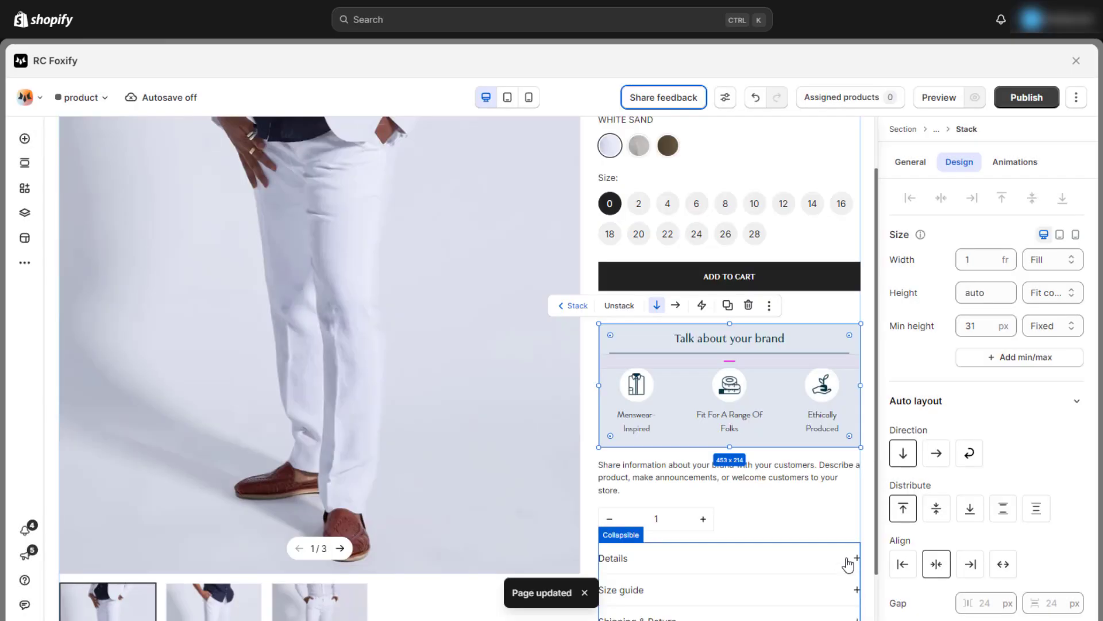
left_click(577, 316)
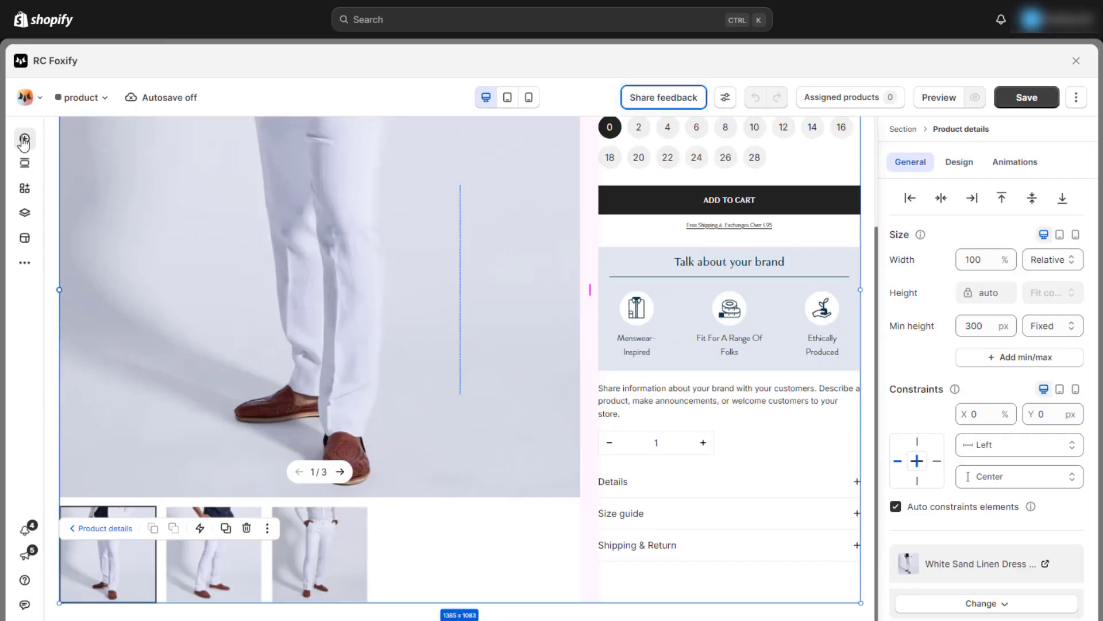
Place a text block above the quantity selector with width set to Fill
left_click(24, 139)
left_click_drag(96, 304, 749, 472)
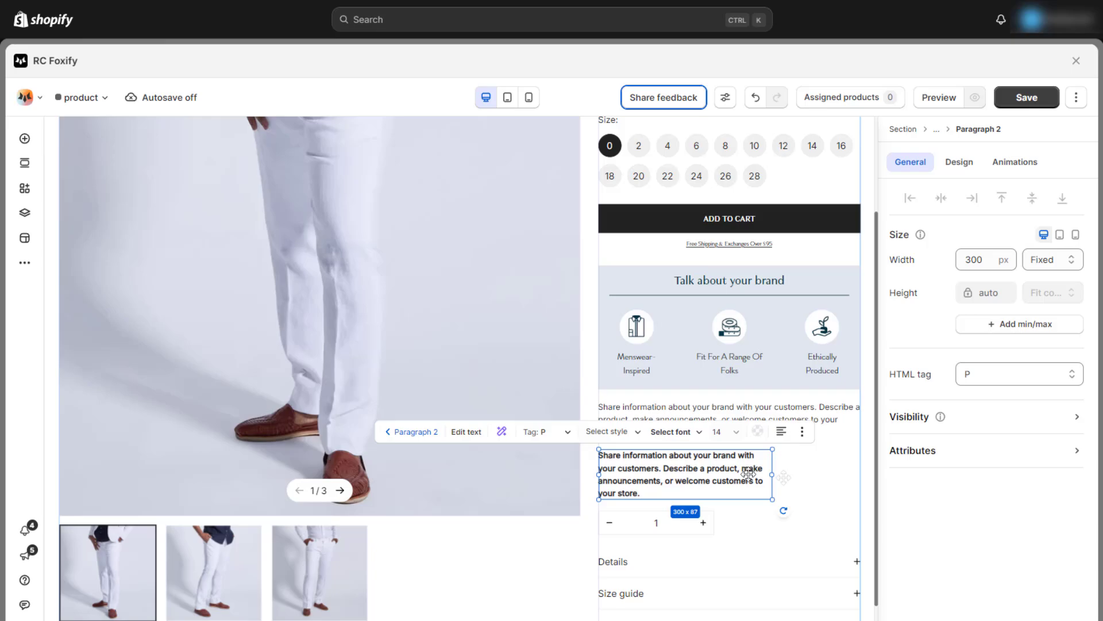
left_click(1053, 259)
left_click(1044, 325)
Set the paragraphs to the HvDTrial Brandon Grotesque font and justify them
scroll(970, 230, "down", 2)
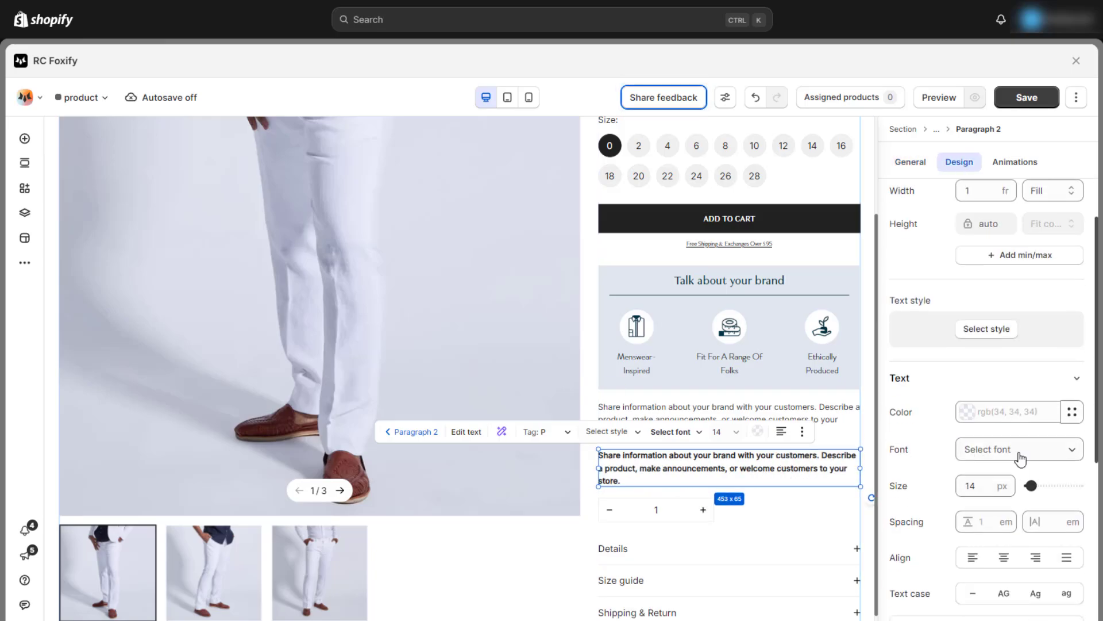
left_click(1011, 449)
left_click(1008, 205)
left_click(1011, 449)
left_click(1008, 237)
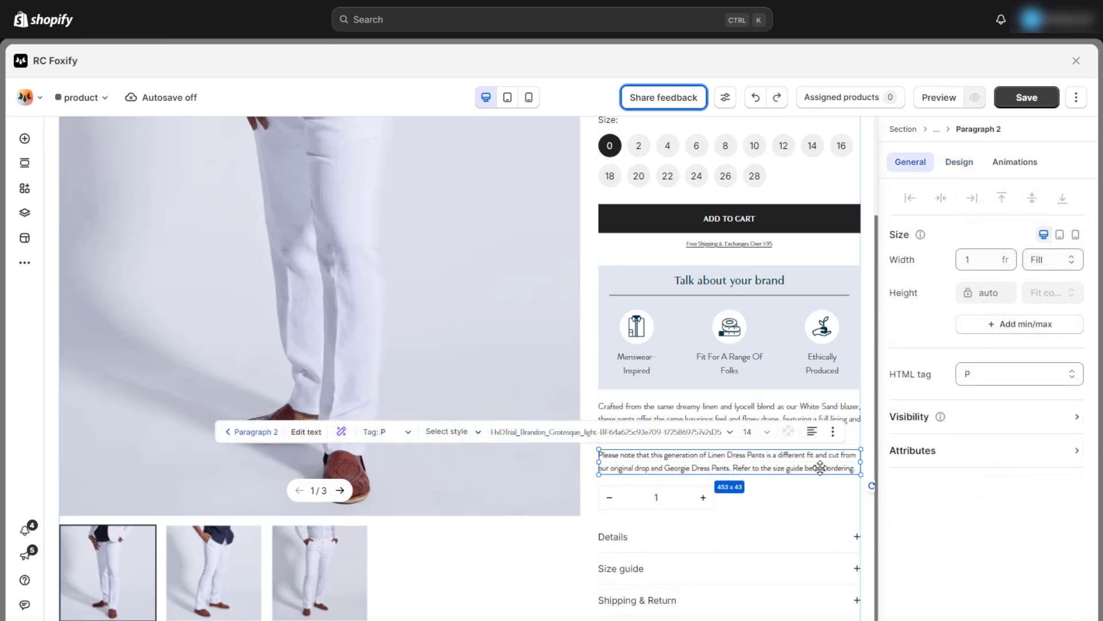
left_click(958, 163)
scroll(1011, 402, "down", 3)
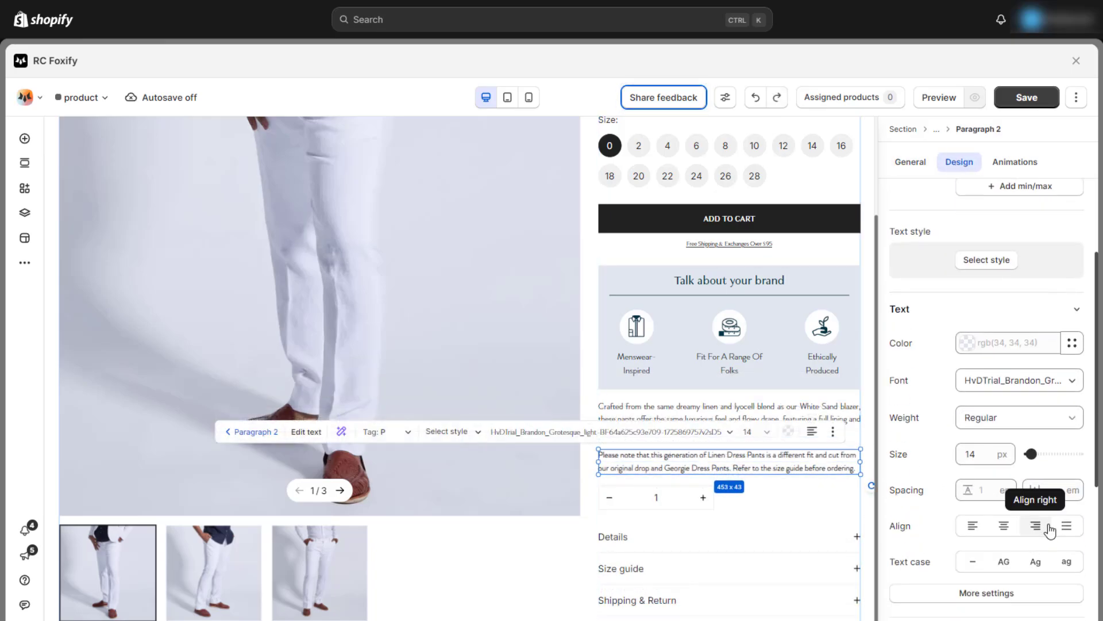
left_click(1067, 525)
left_click(585, 357)
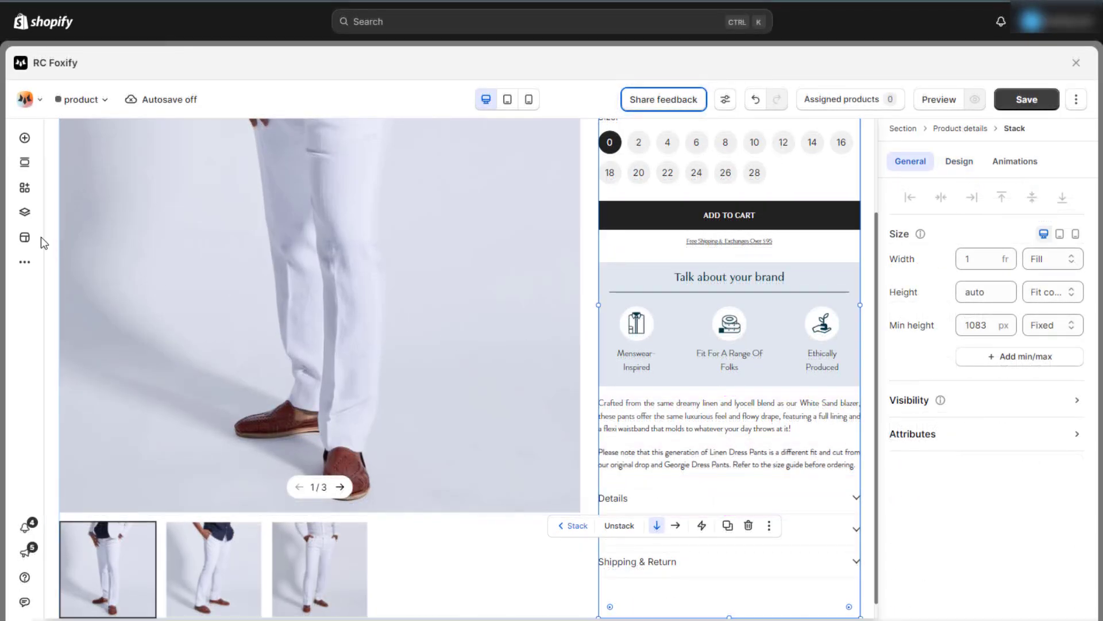
Select the Collapsible accordion in Page layers and expand its Size guide item
left_click(24, 211)
scroll(229, 382, "down", 5)
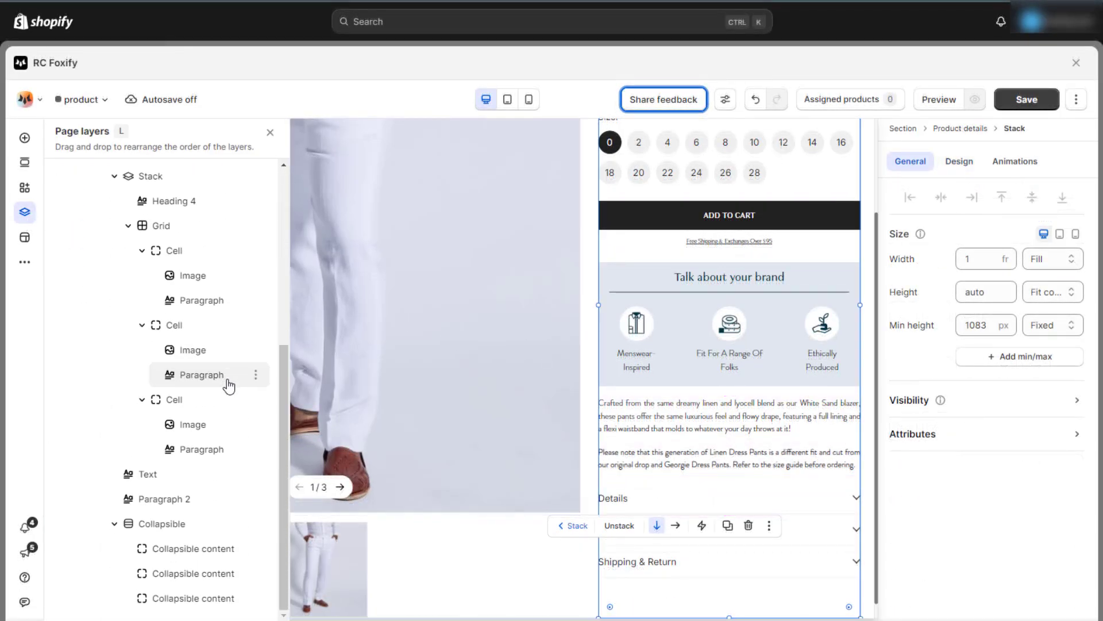
left_click(183, 523)
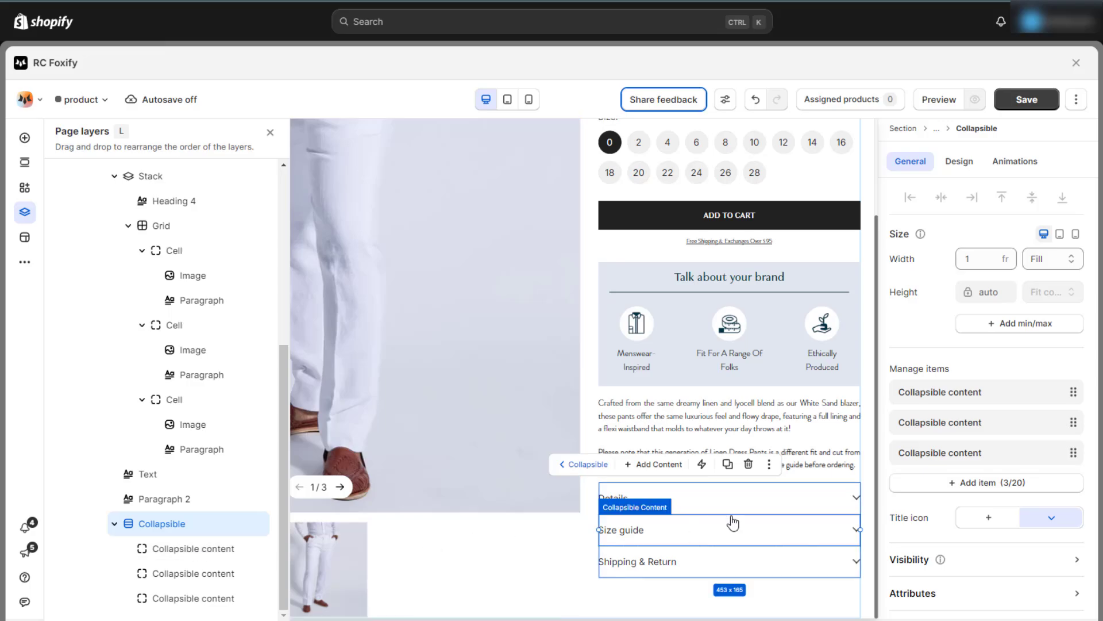
left_click(817, 505)
left_click(835, 529)
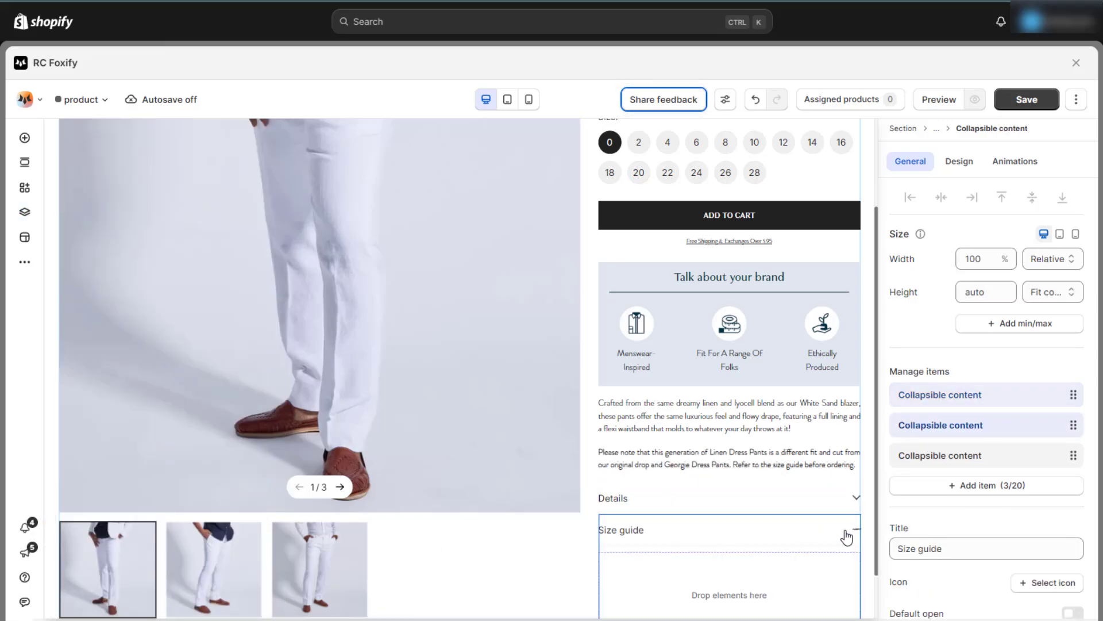
scroll(940, 499, "down", 3)
scroll(977, 483, "up", 3)
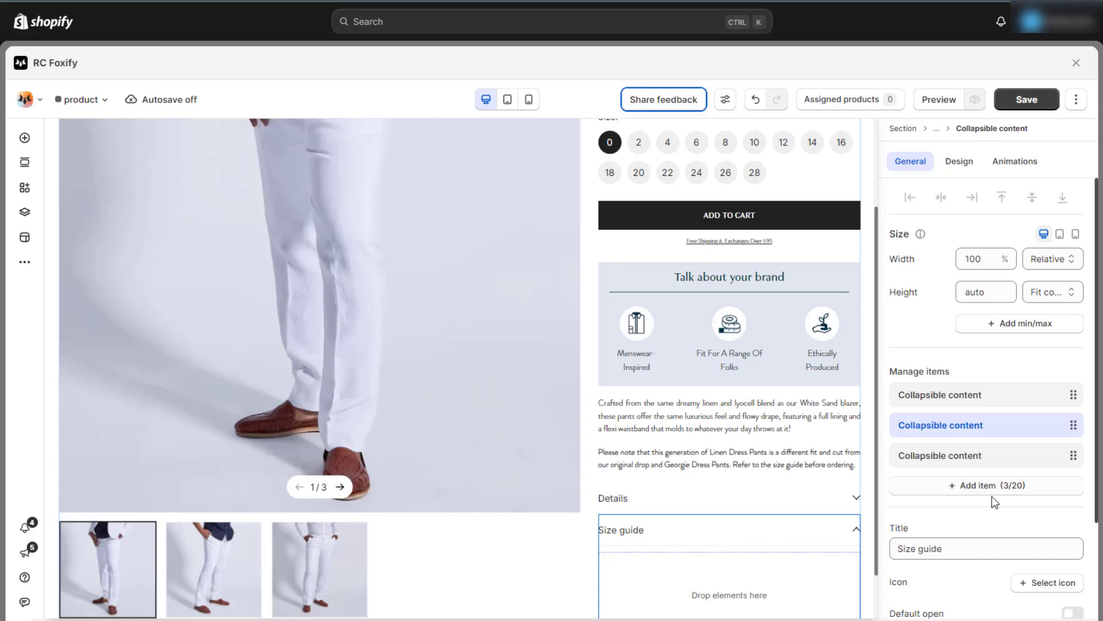
scroll(969, 472, "down", 2)
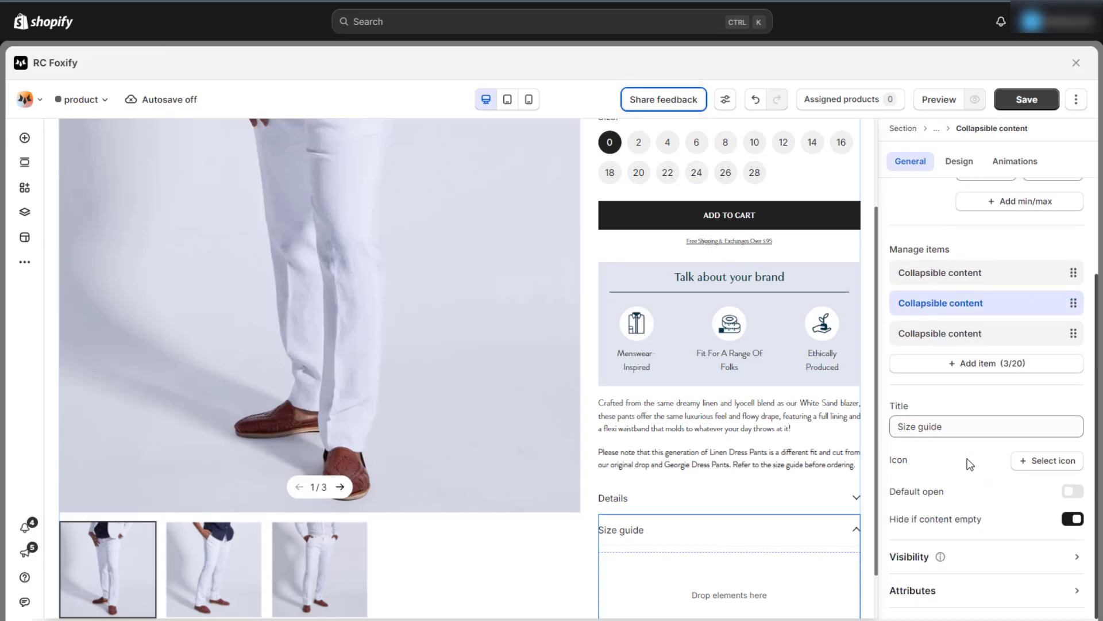
scroll(135, 356, "down", 1)
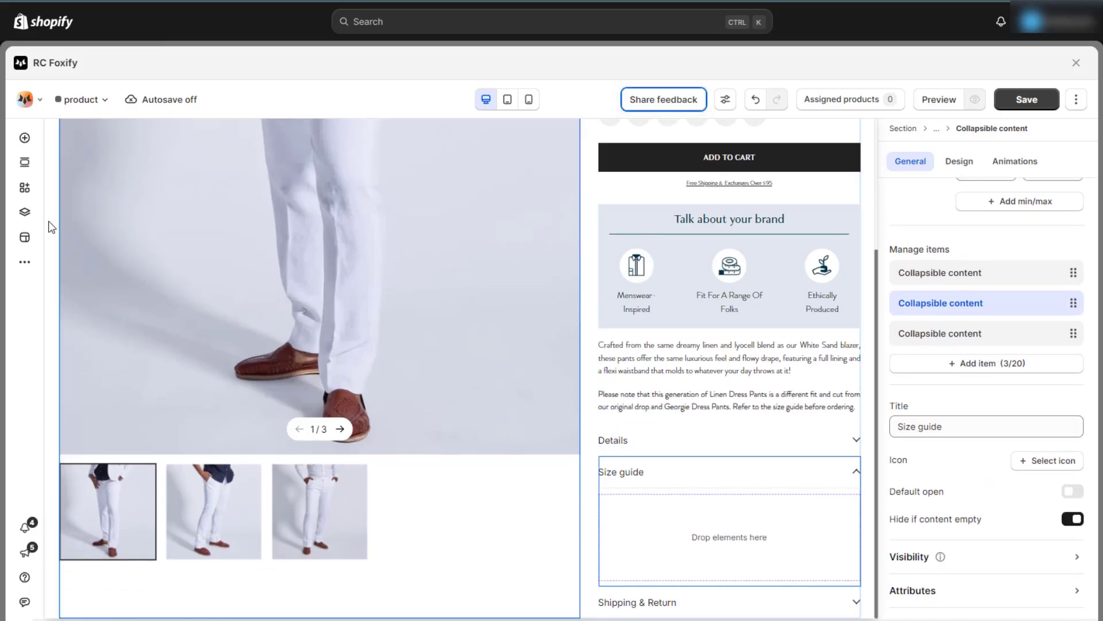
left_click(25, 141)
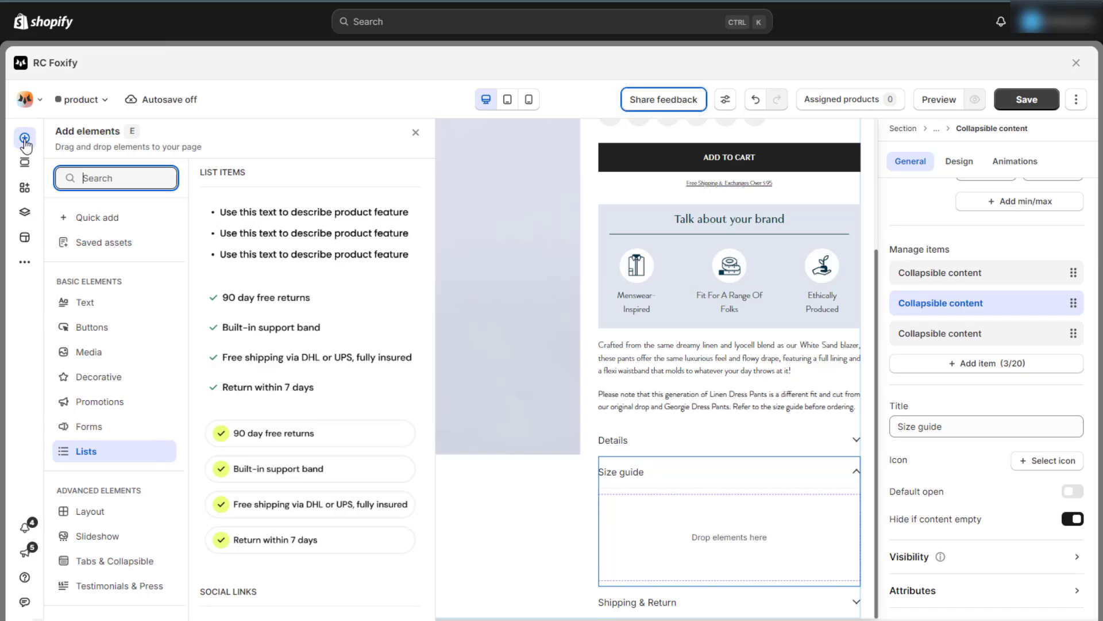
Put a bullet list inside the Size guide item and wrap it in a stack
left_click(89, 451)
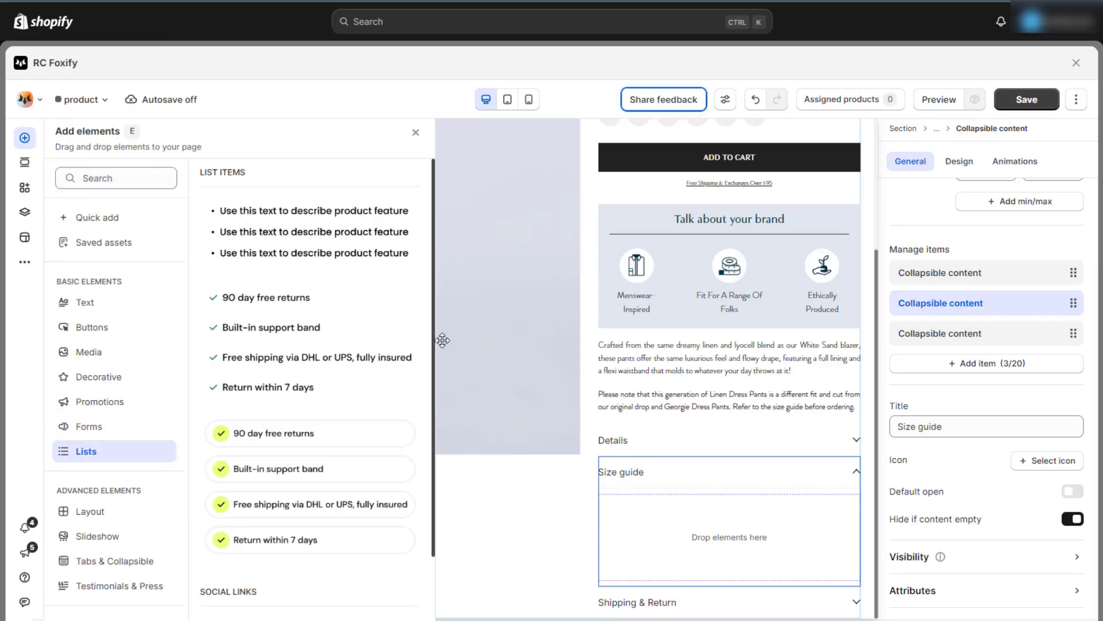
left_click_drag(442, 340, 666, 517)
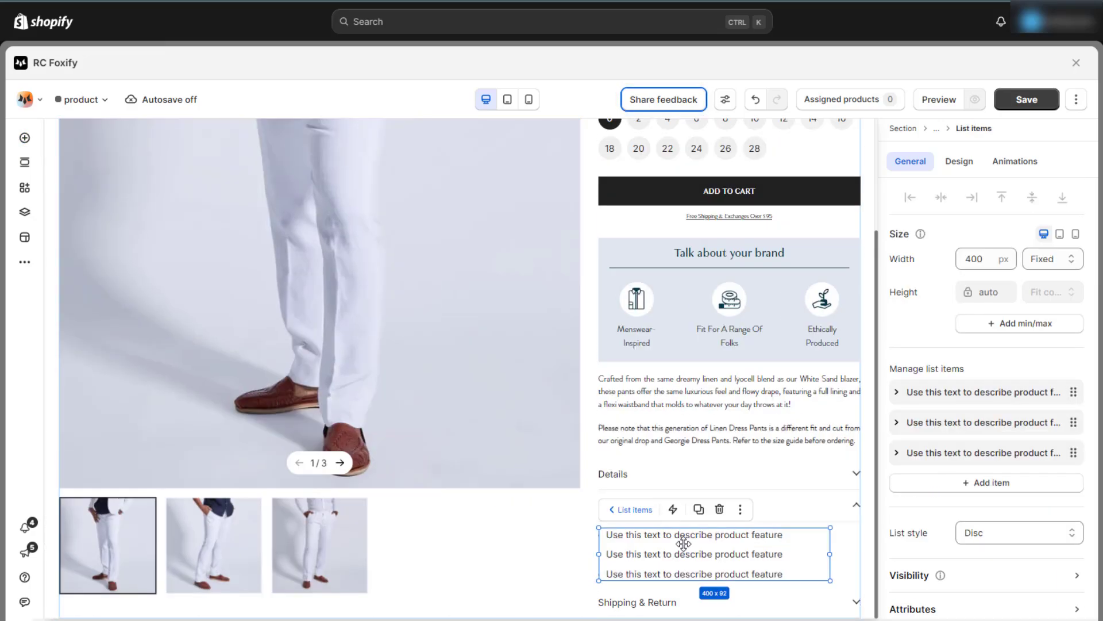
right_click(800, 556)
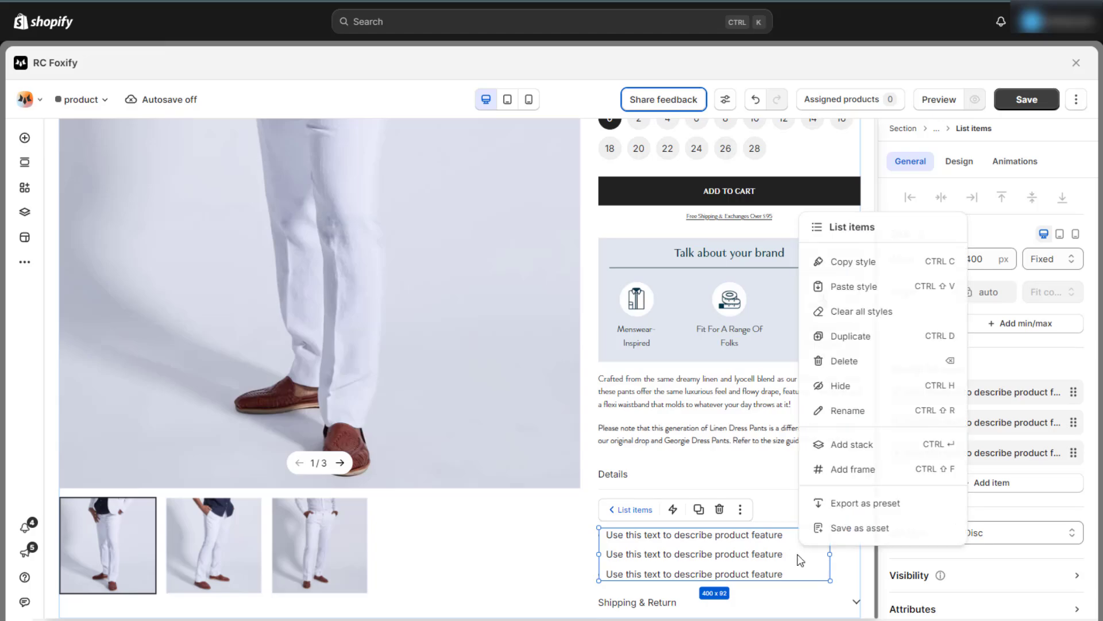
left_click(853, 445)
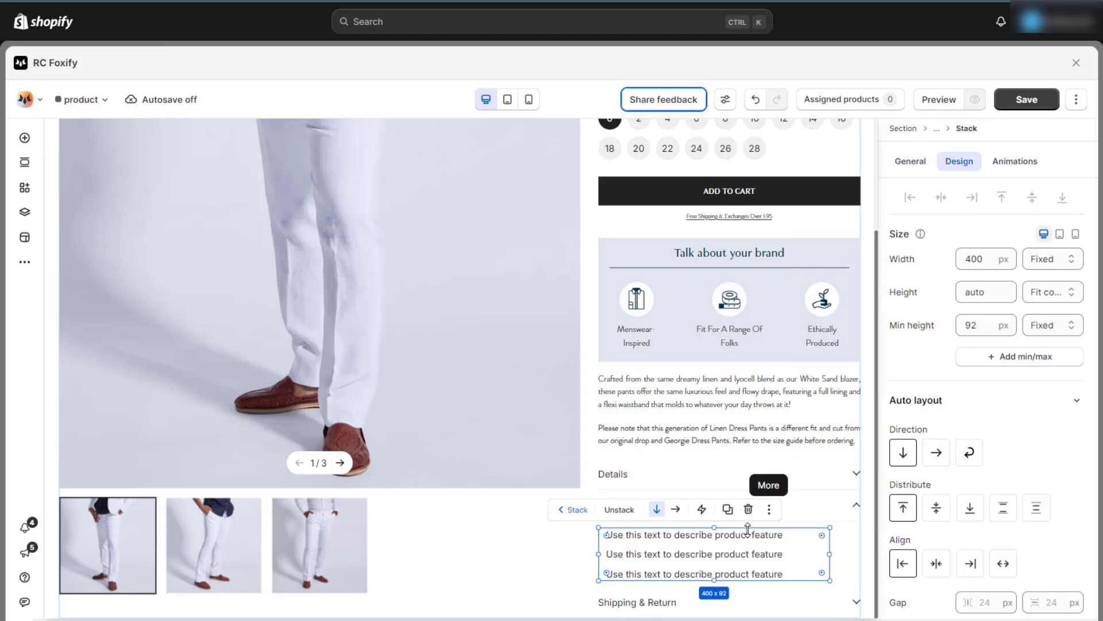
Add a button preset directly below the feature list
left_click(25, 138)
left_click(103, 330)
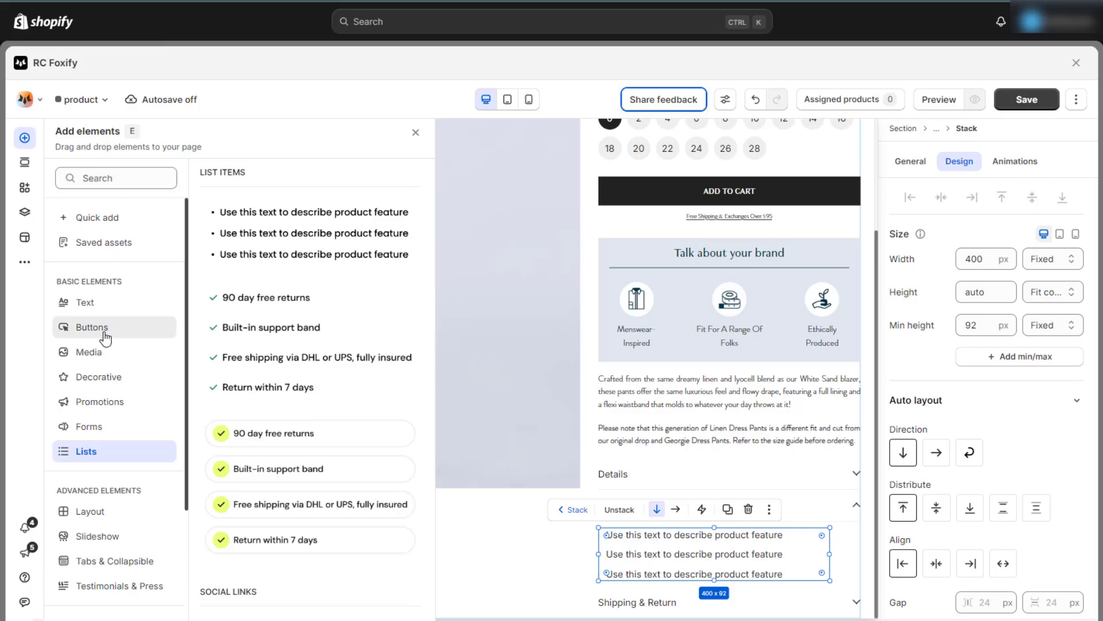
left_click_drag(423, 361, 639, 584)
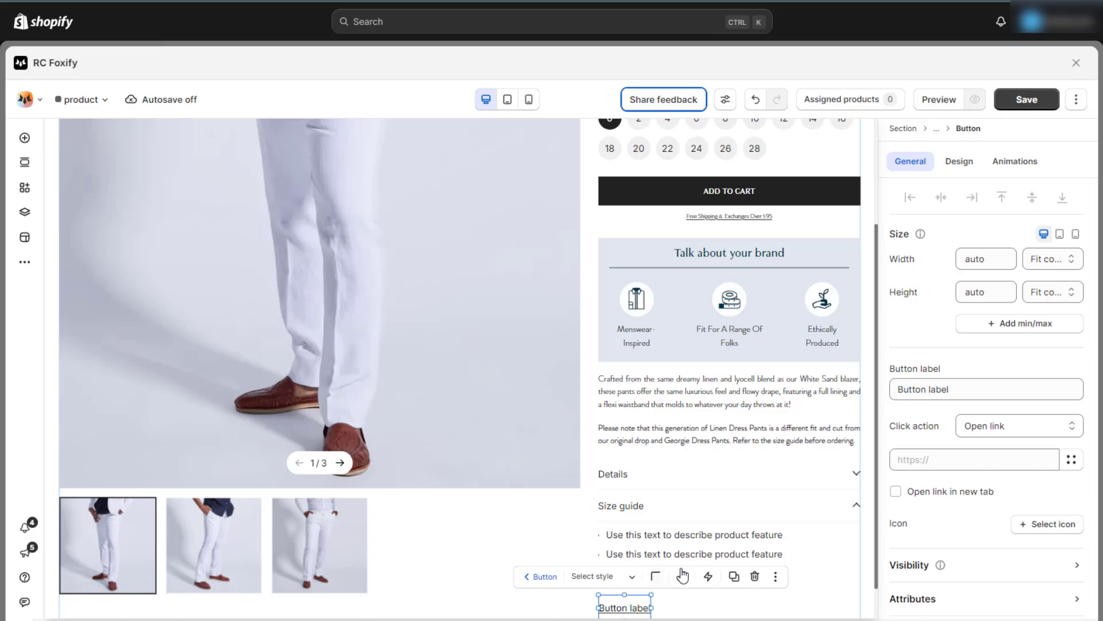
left_click(796, 549)
Replace the first list item's placeholder with the new-and-improved fit note
left_click(941, 375)
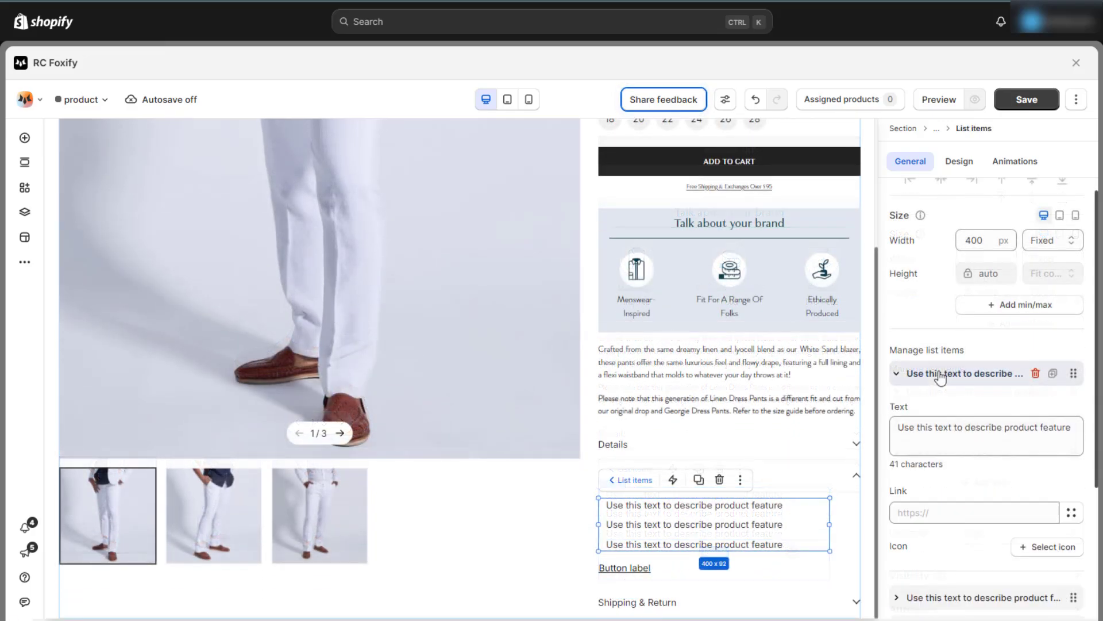
triple_click(968, 430)
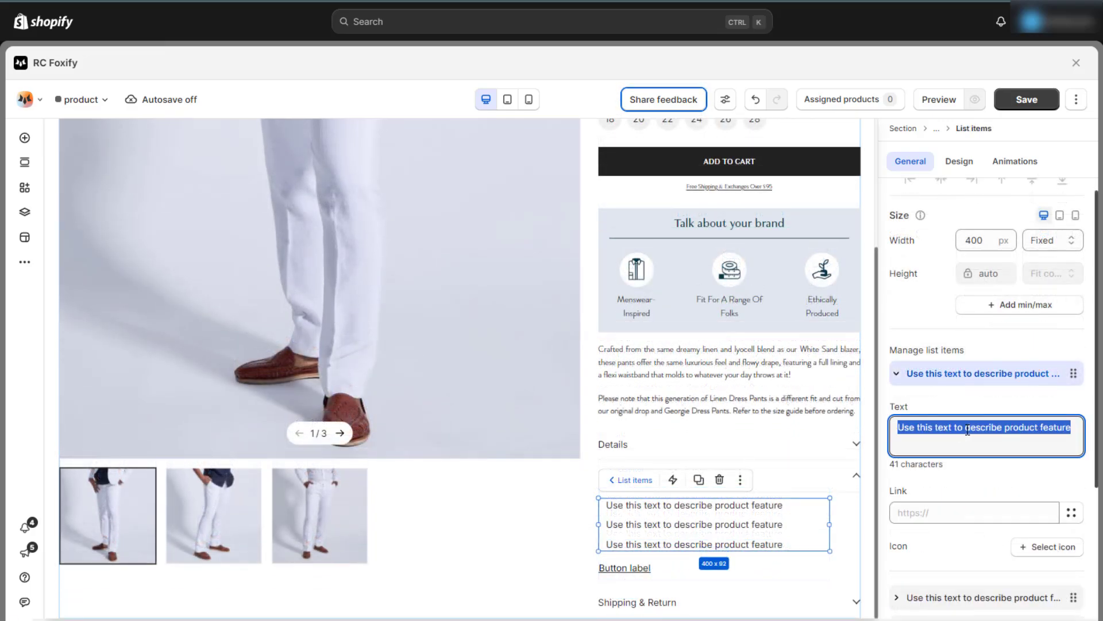
key("BackSpace")
type("New and improved fit! Please refer to our size guide before purchasing")
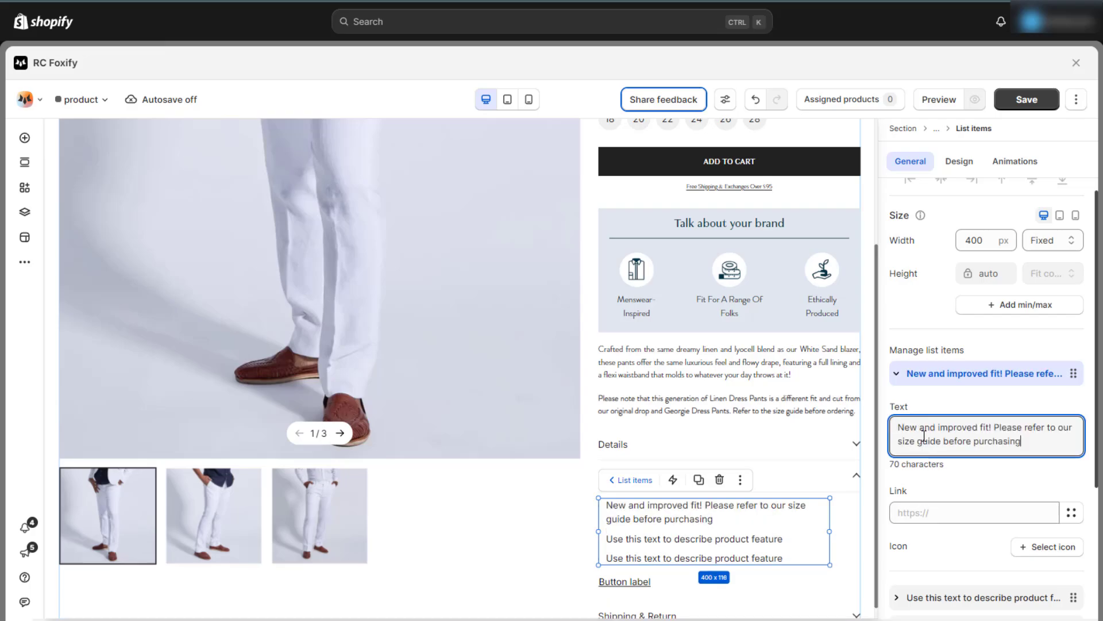
left_click(900, 378)
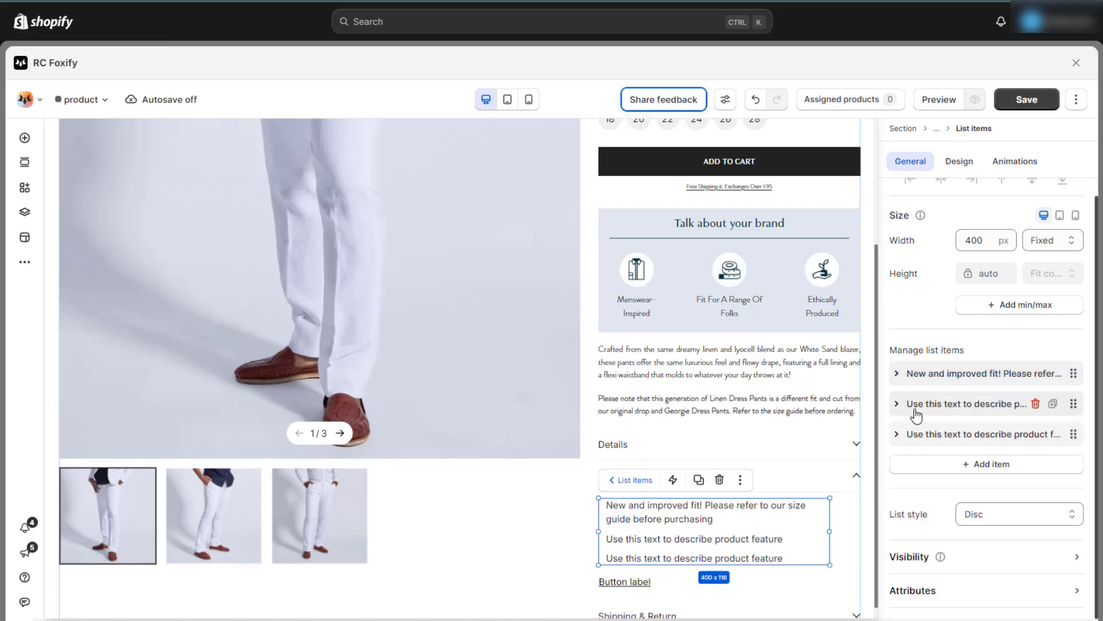
Change the next two list items to 'Tailored fit' and 'Subtly tapered in the leg'
left_click(922, 405)
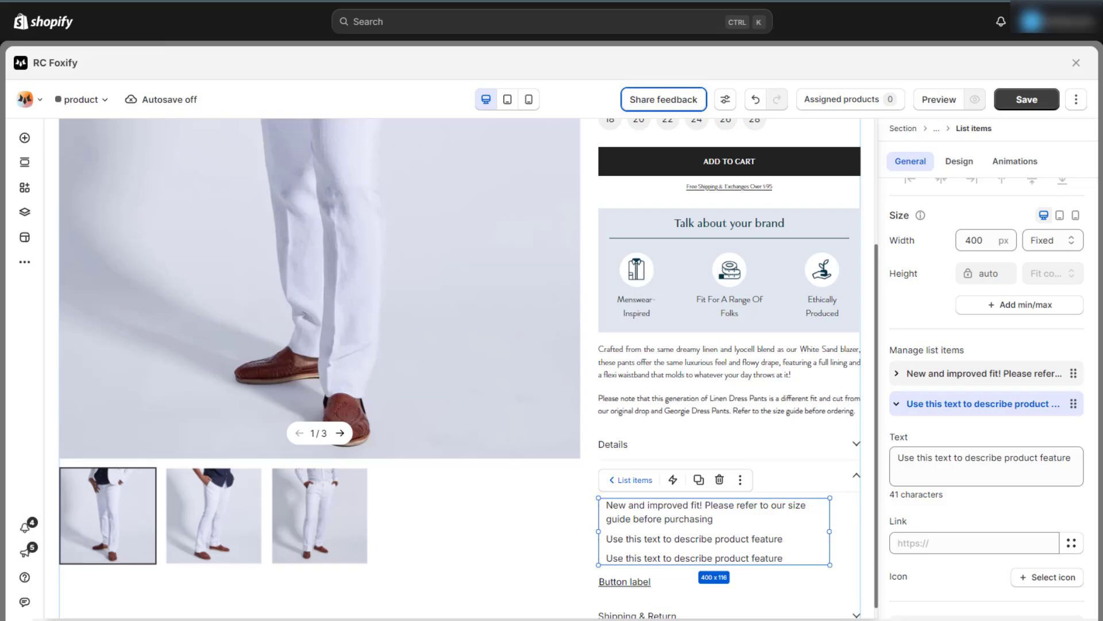
triple_click(957, 457)
type("Tailored fit")
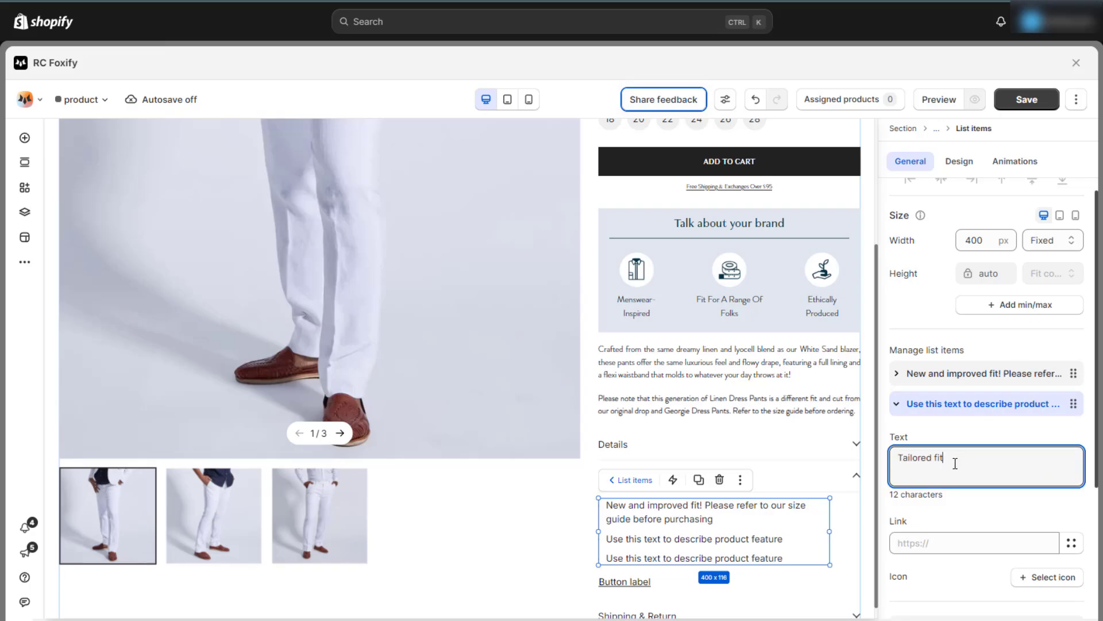
left_click(896, 404)
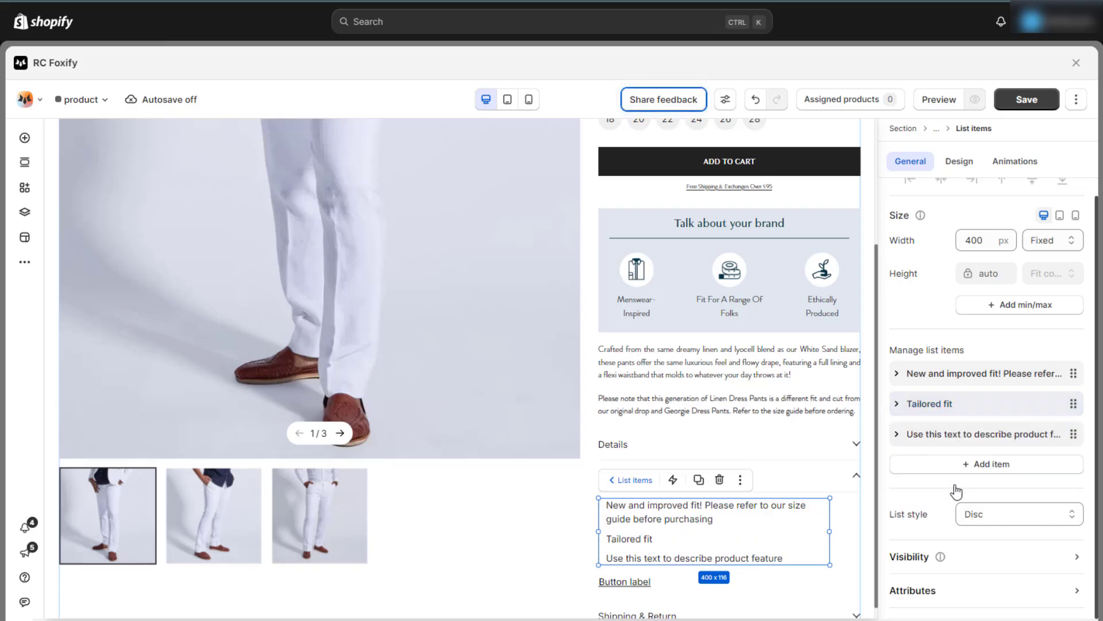
left_click(899, 440)
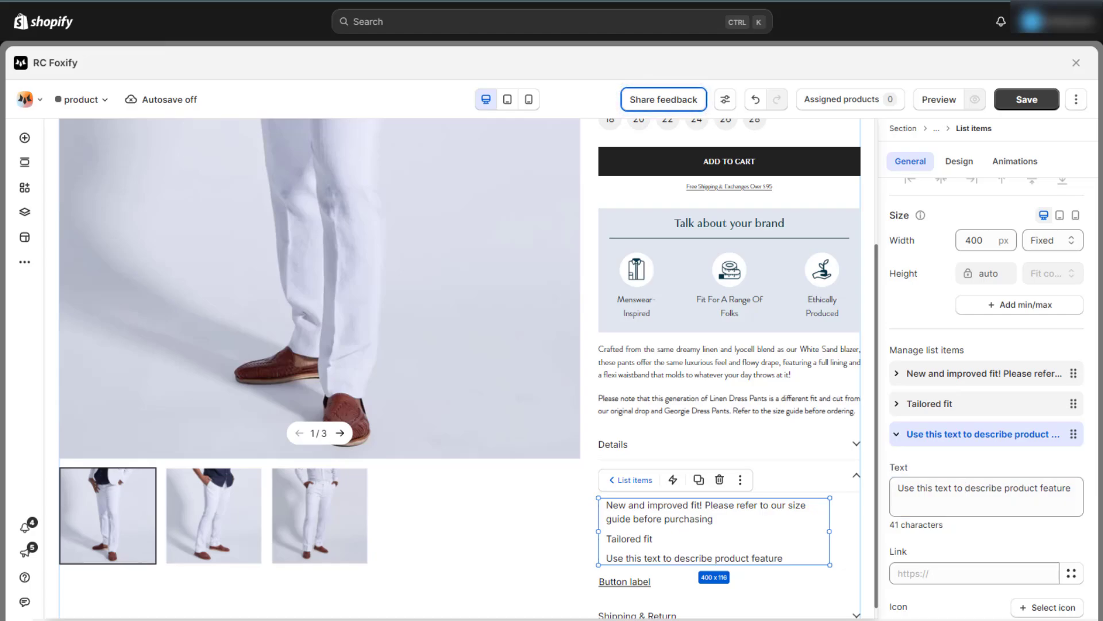
triple_click(952, 498)
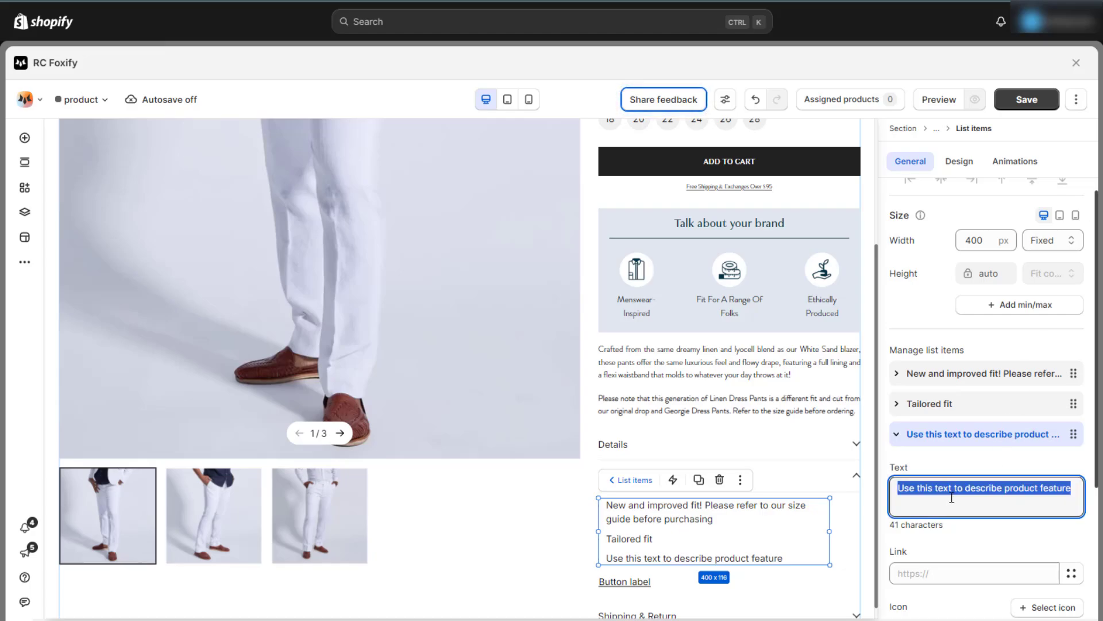
type("Subtly tapered in the leg")
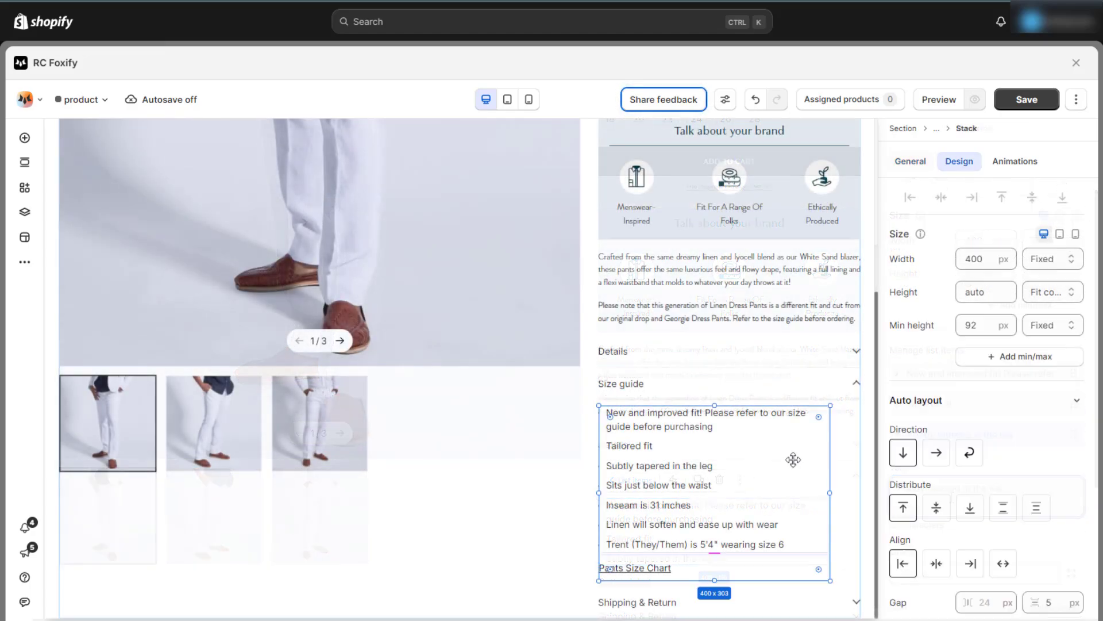
left_click(793, 460)
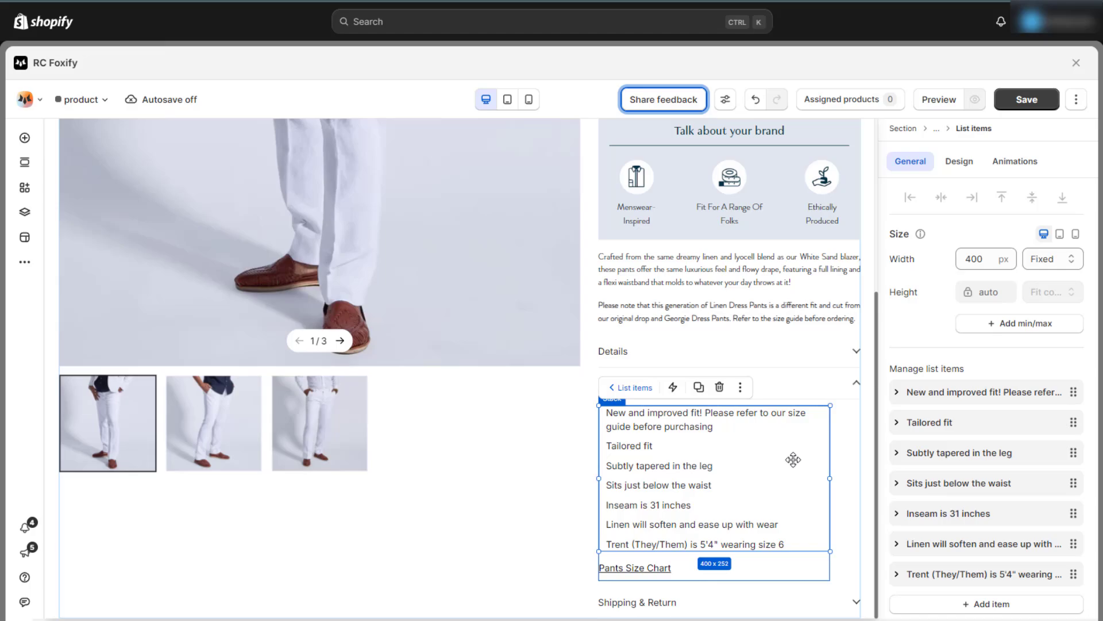
Set the size guide list to the uploaded Brandon font at 14 px
left_click(959, 161)
left_click(1011, 439)
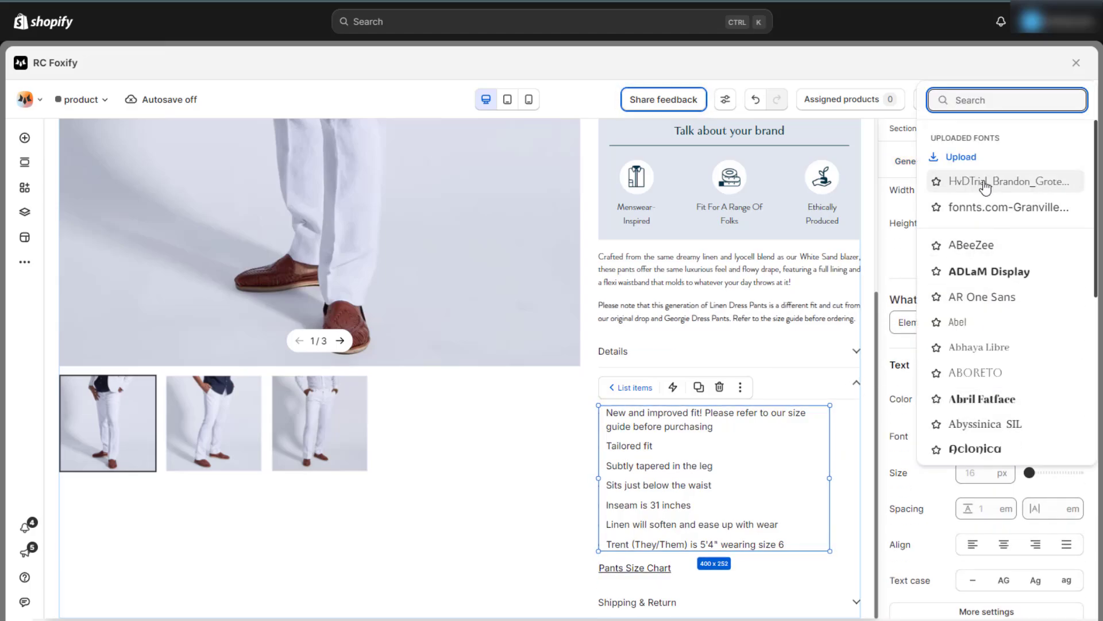
left_click(985, 180)
scroll(984, 402, "down", 2)
left_click(980, 372)
type("14")
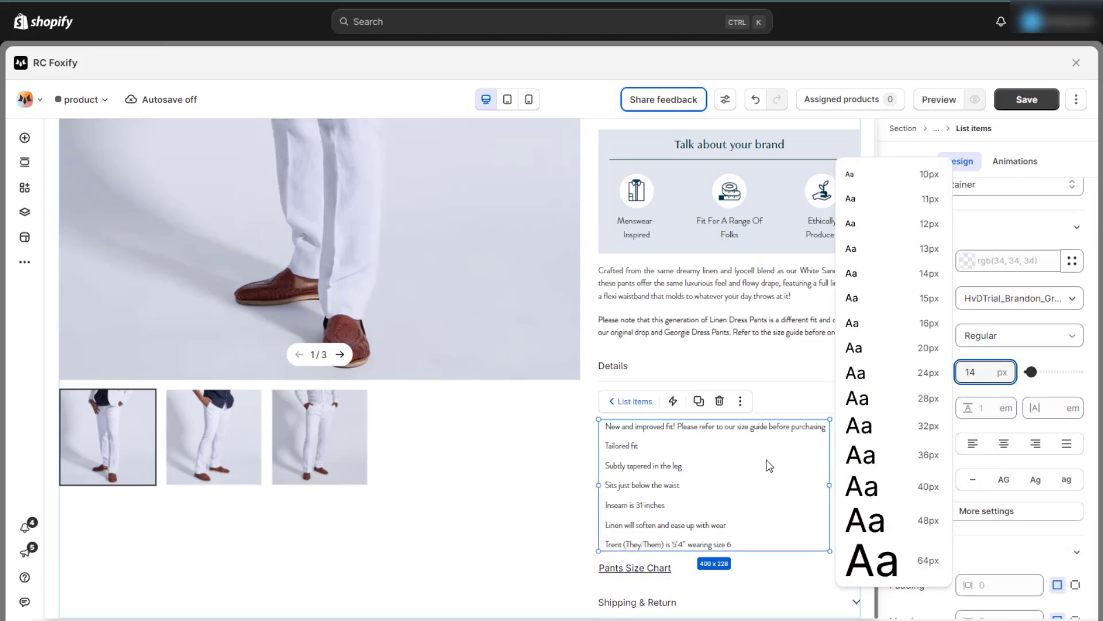
left_click(632, 568)
Switch the Pants Size Chart button to a different uploaded font
left_click(959, 161)
scroll(984, 347, "down", 1)
left_click(1000, 352)
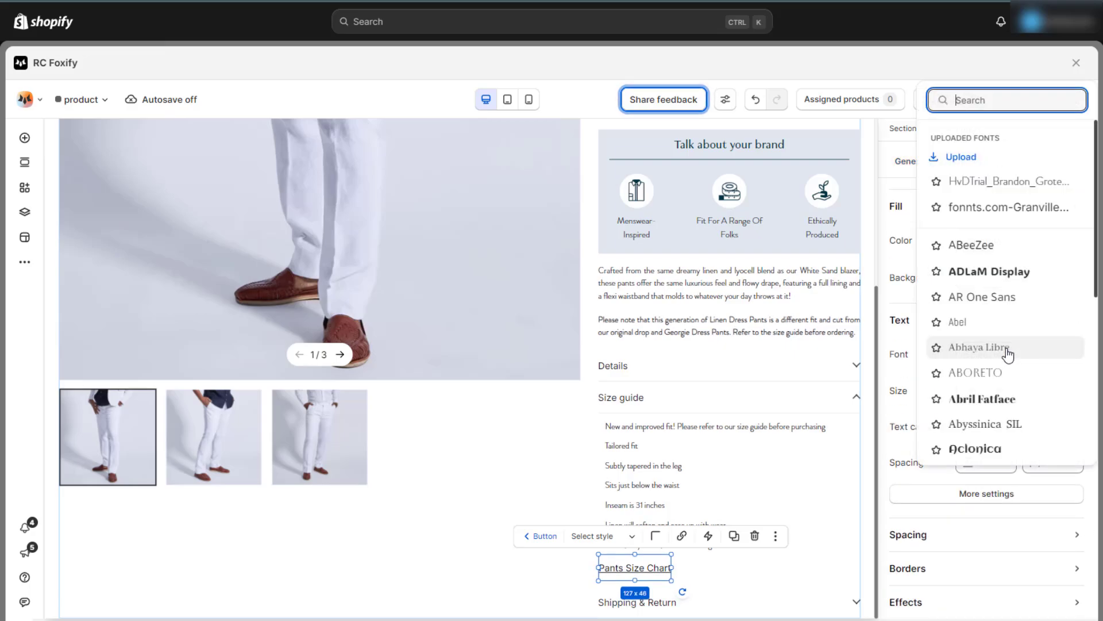
left_click(986, 207)
left_click(1004, 240)
Save the stack holding the list and button as a reusable asset
left_click(840, 490)
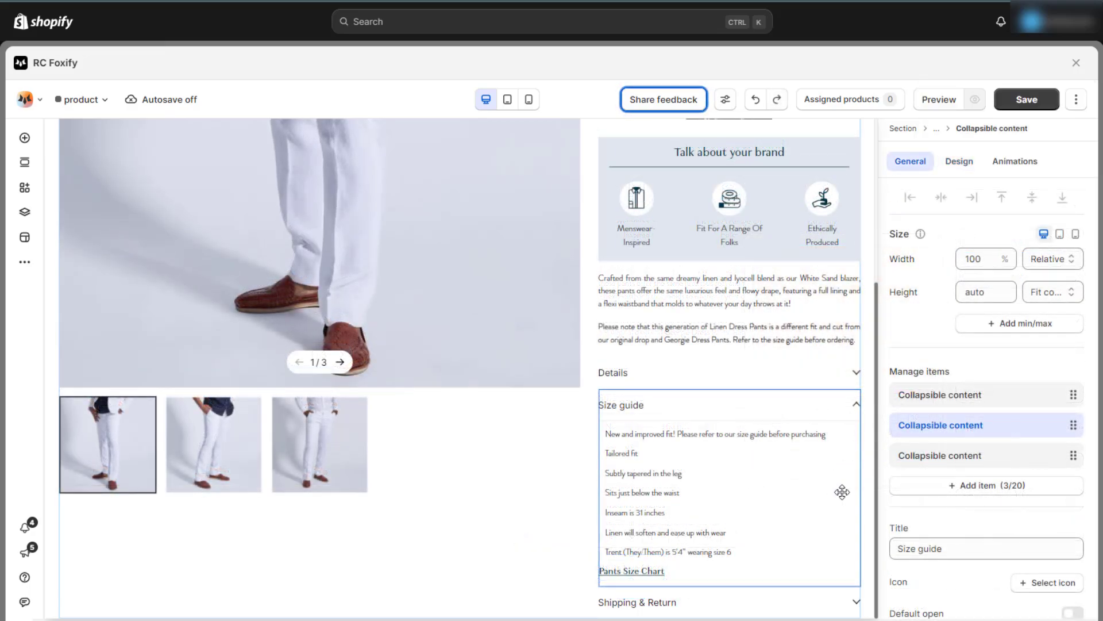
left_click(741, 490)
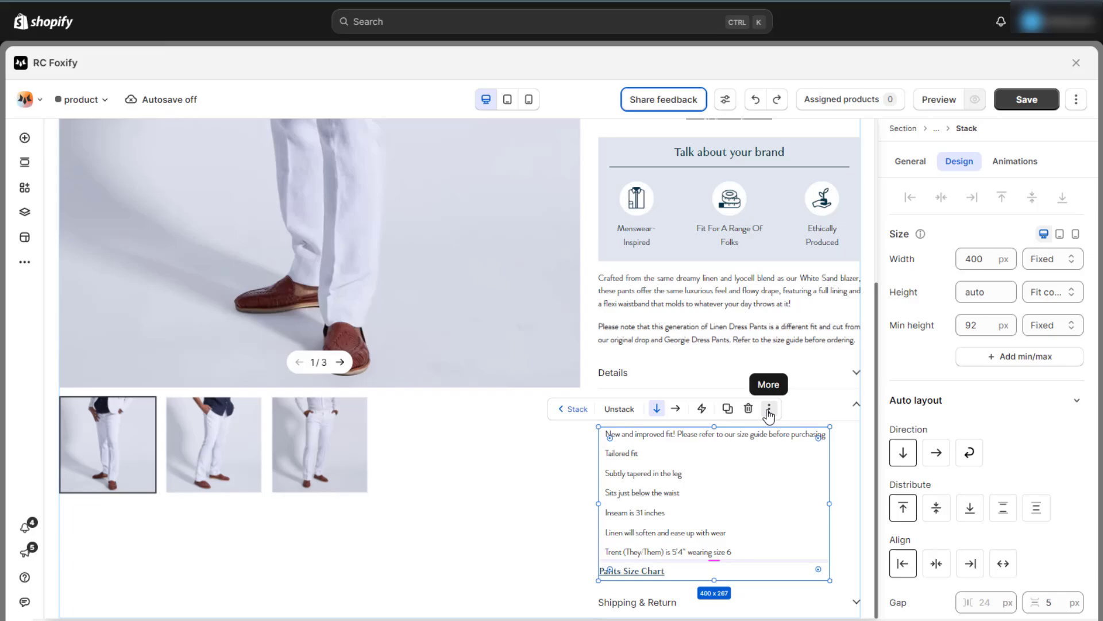
left_click(769, 409)
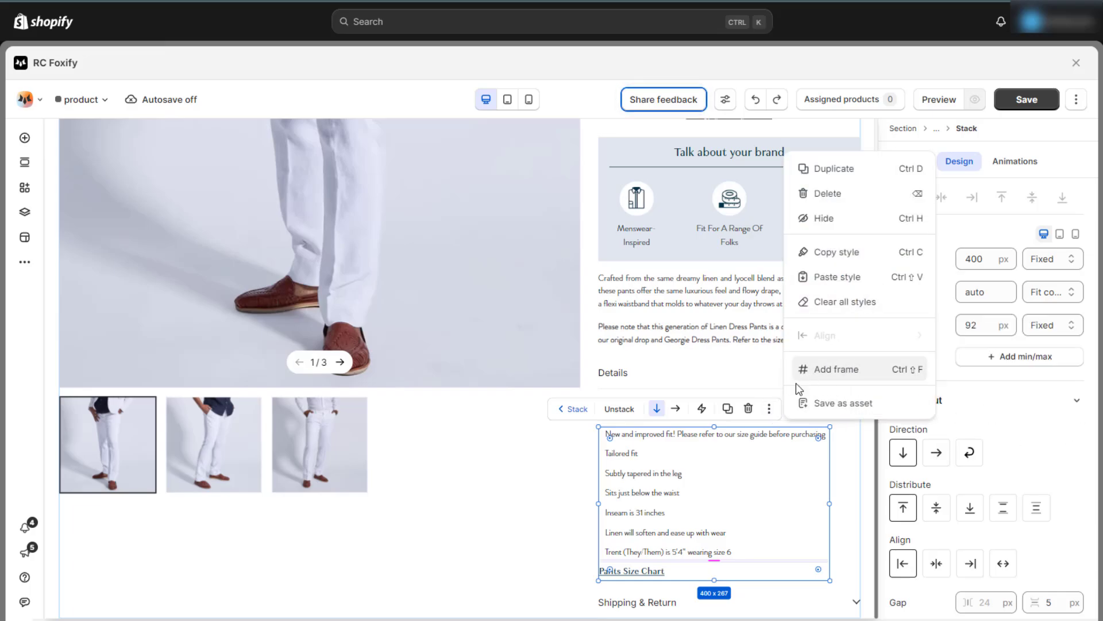
left_click(793, 402)
left_click(653, 401)
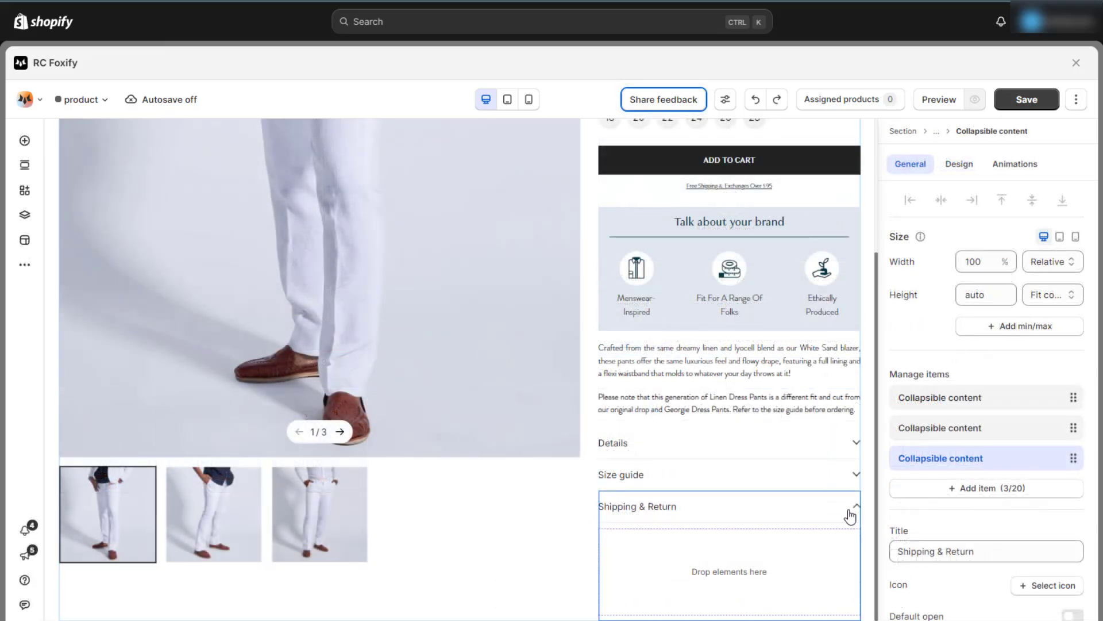
Insert the saved stack into Shipping & Returns and replace its first bullet with the free-shipping sentence
left_click(25, 140)
left_click_drag(414, 241, 687, 574)
scroll(744, 507, "down", 1)
left_click(768, 485)
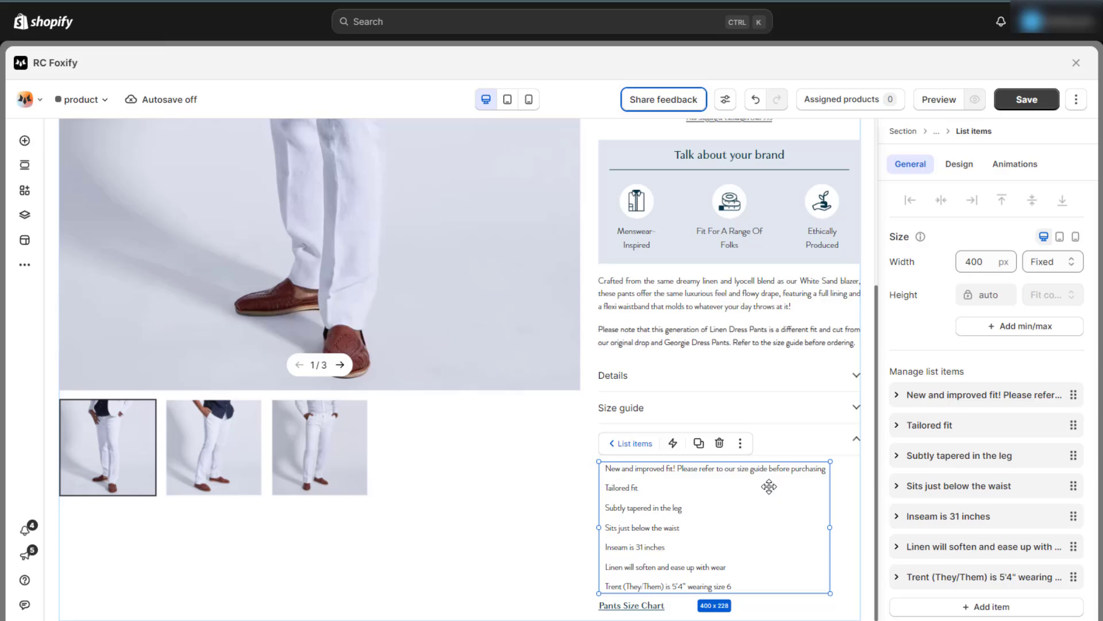
left_click(932, 396)
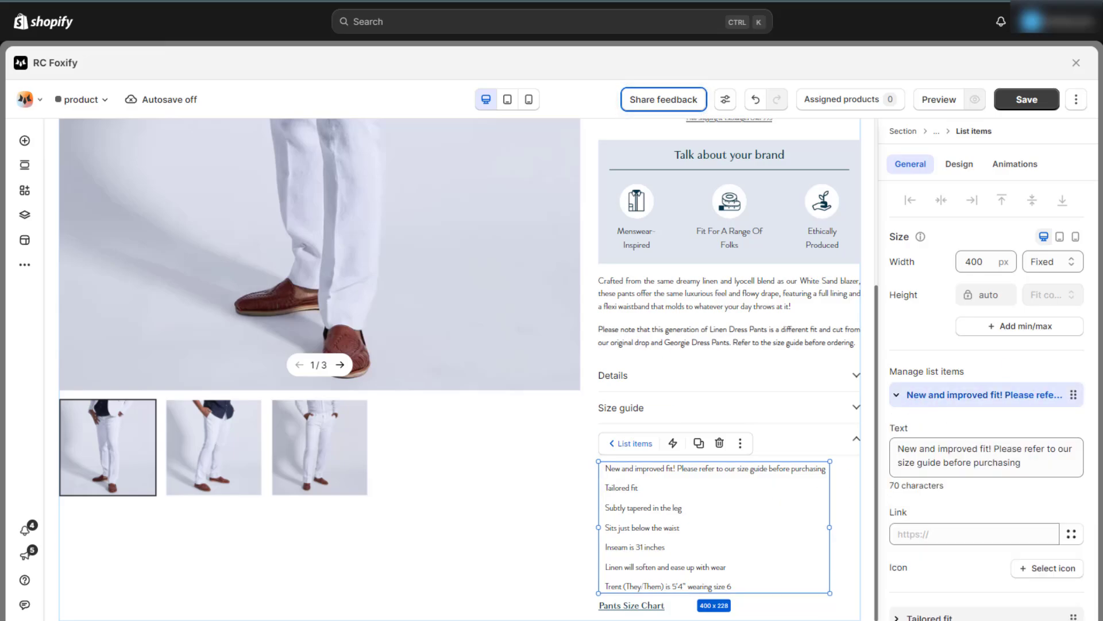
triple_click(931, 458)
type("Free shipping and exchanges in the US on orders $95+")
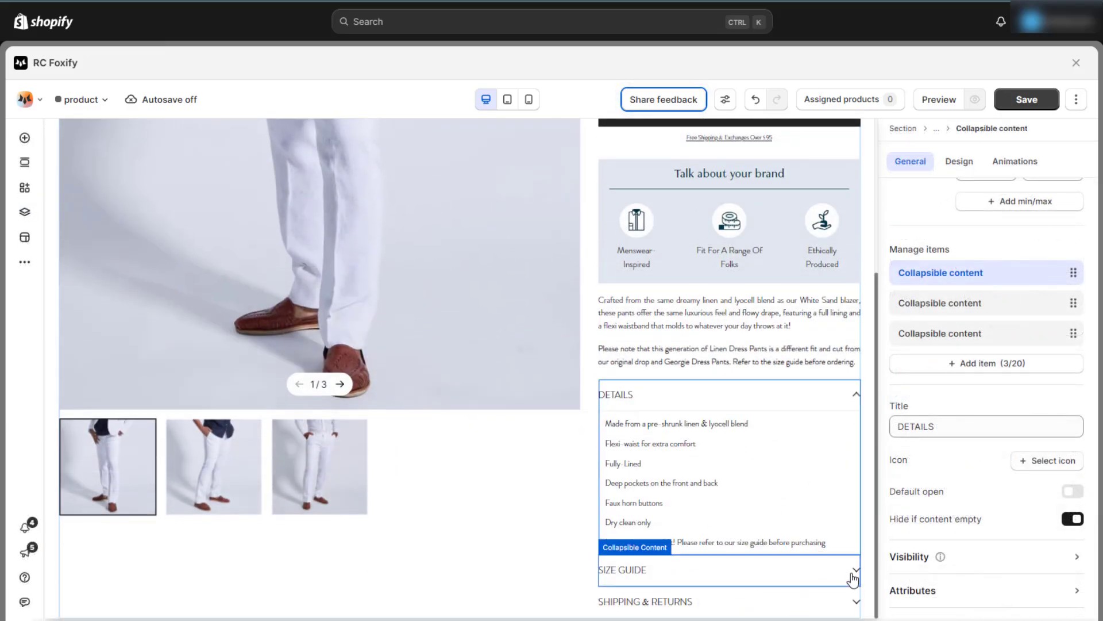
left_click(853, 578)
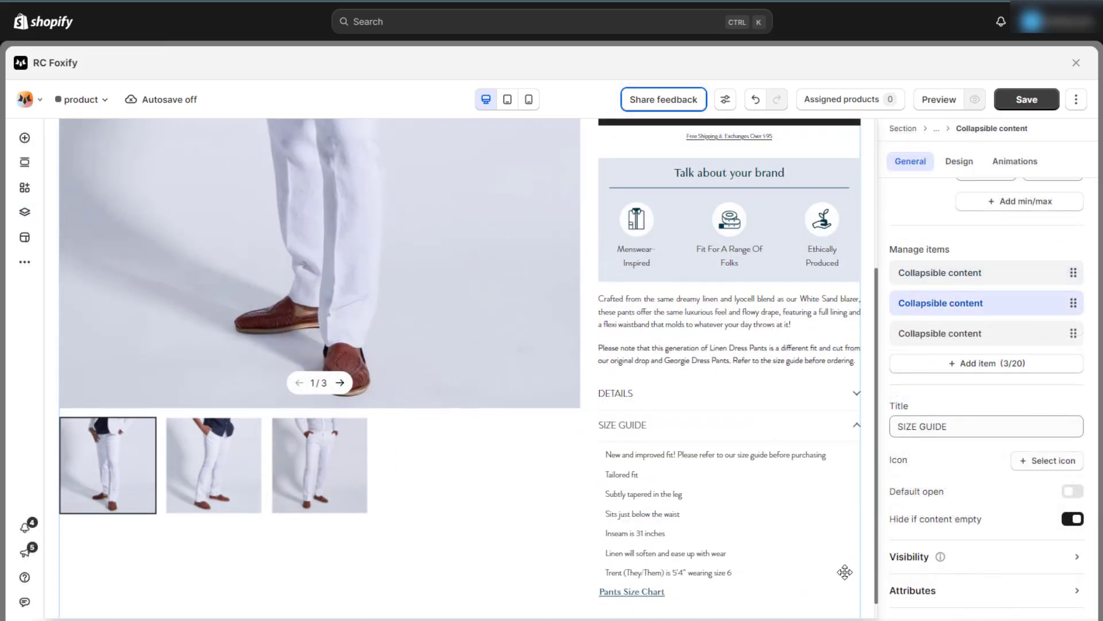
left_click(856, 602)
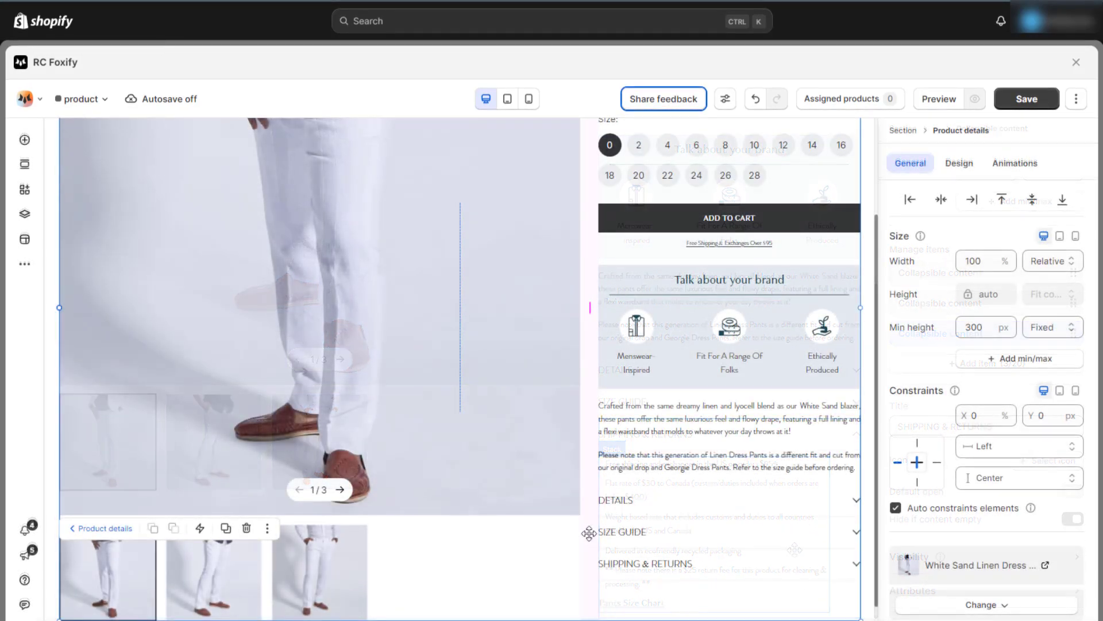
Add a fourth item to the collapsible accordion and title it PAIR WITH
left_click(25, 212)
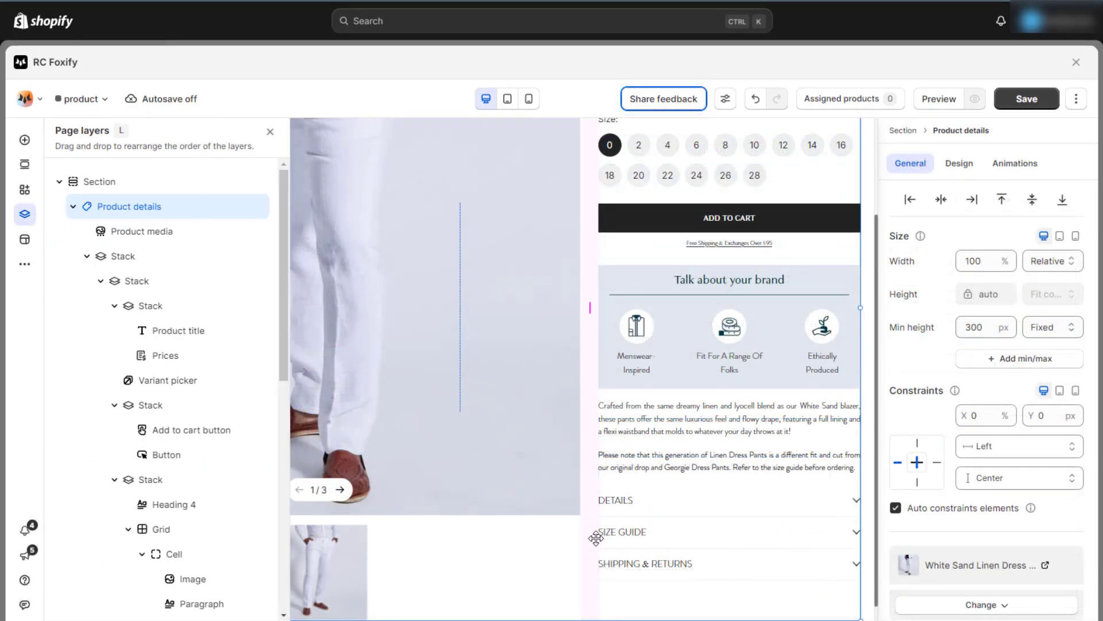
scroll(124, 356, "down", 3)
left_click(159, 484)
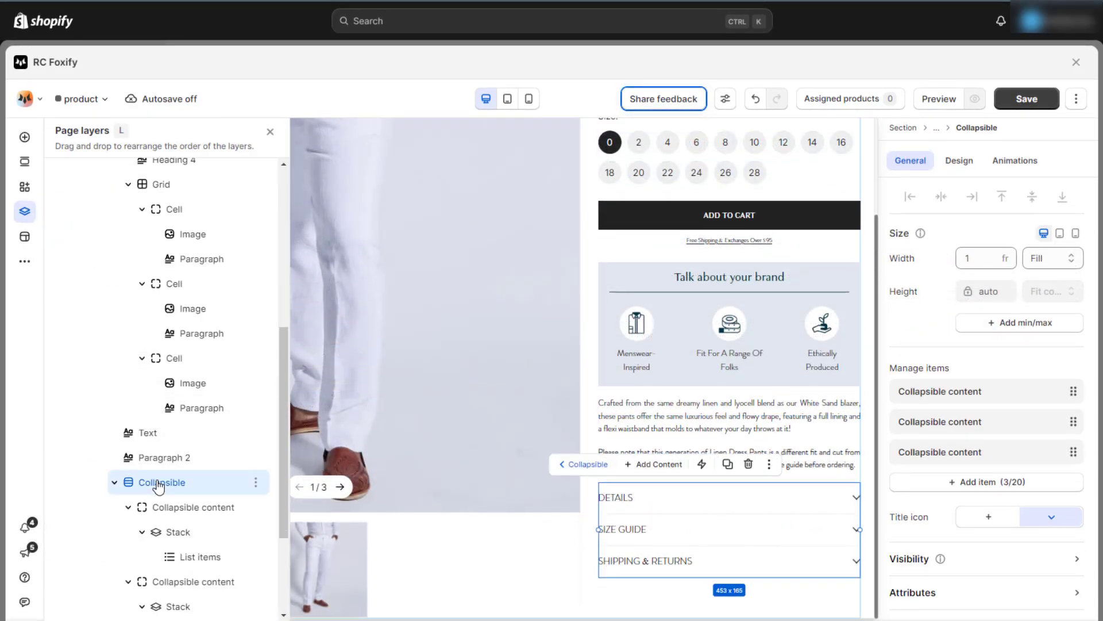
left_click(943, 482)
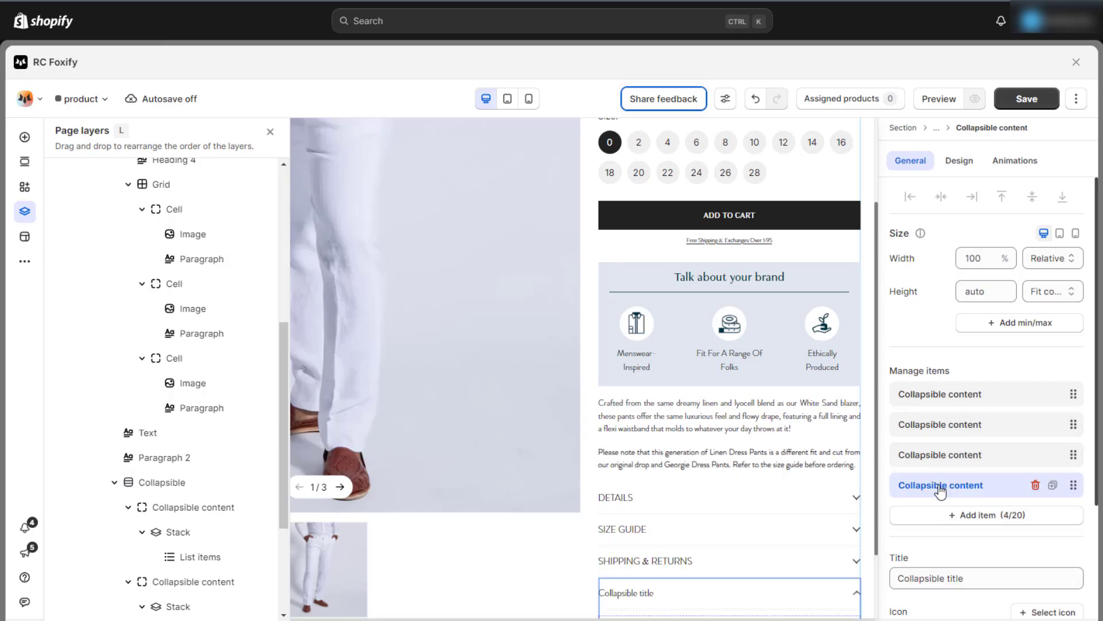
triple_click(951, 577)
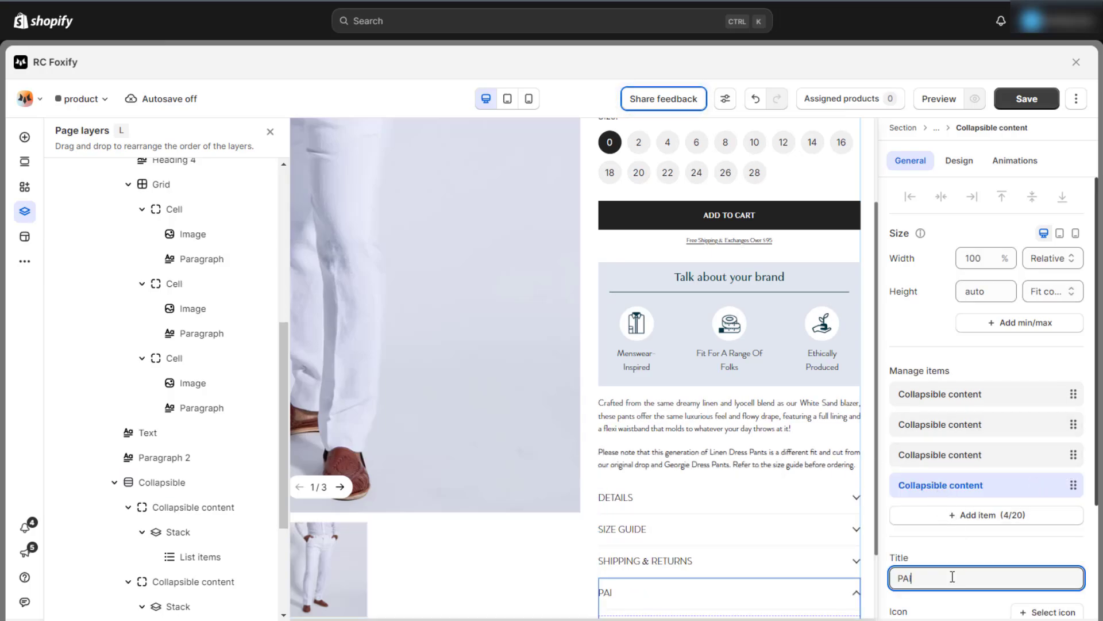
scroll(952, 576, "down", 3)
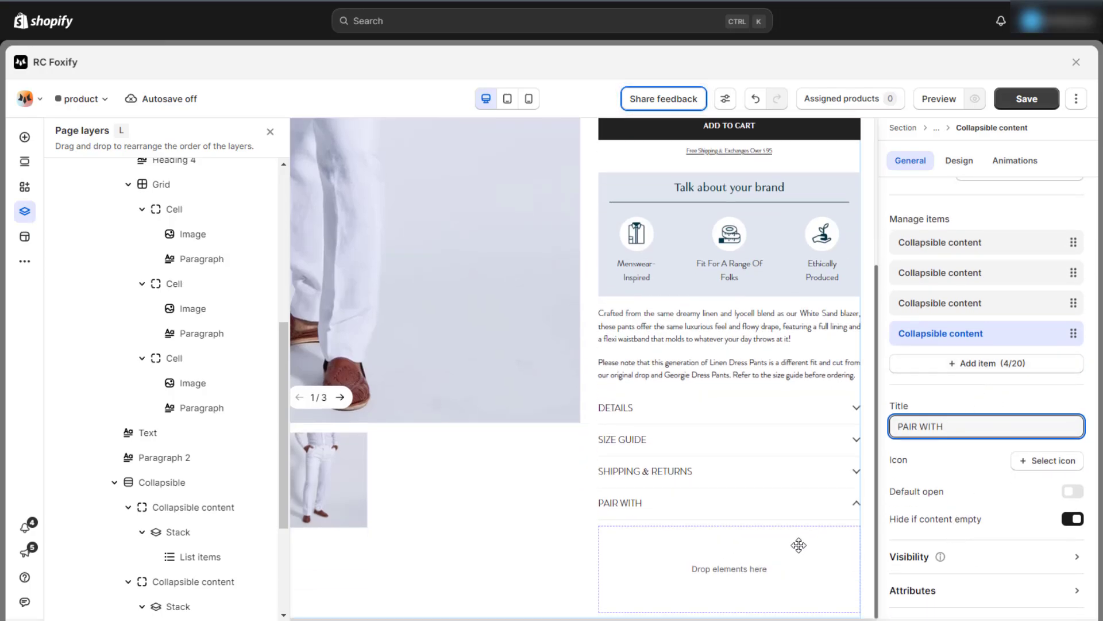
Drop a Products list template into the PAIR WITH area, fed by the Pair with collection
left_click(24, 211)
left_click(23, 138)
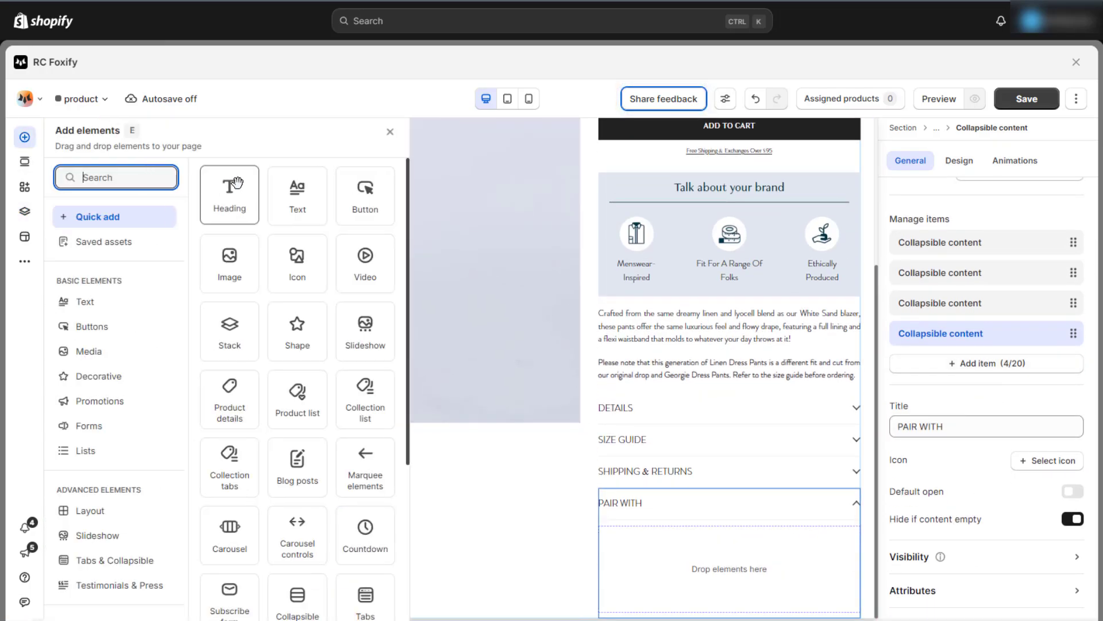
scroll(104, 520, "down", 3)
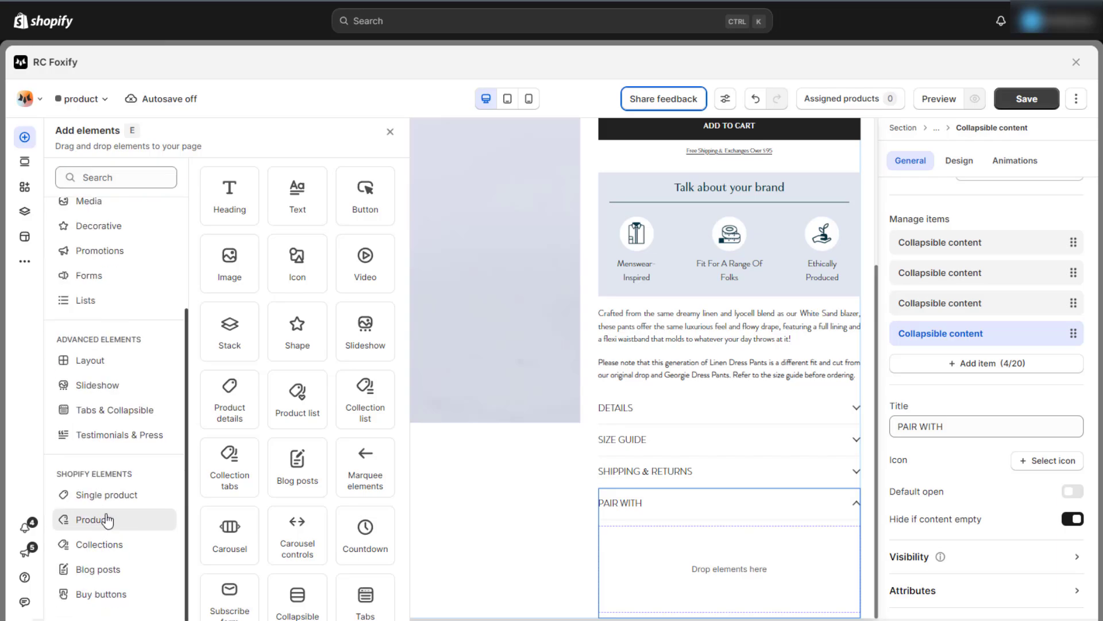
left_click(107, 520)
left_click_drag(310, 242, 729, 550)
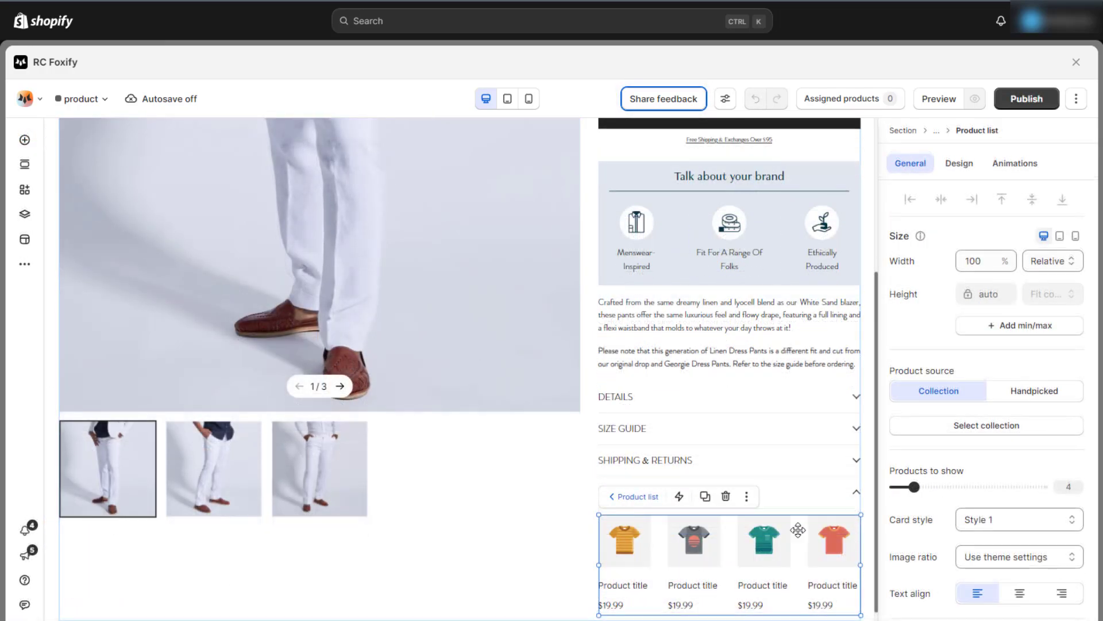
left_click(968, 424)
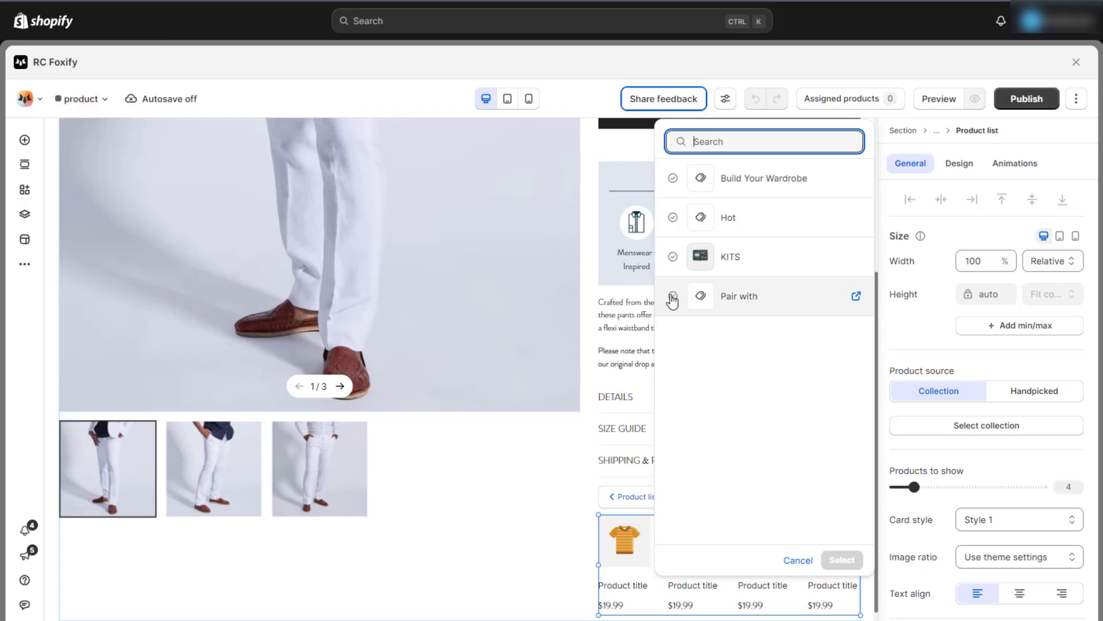
left_click(672, 297)
left_click(842, 560)
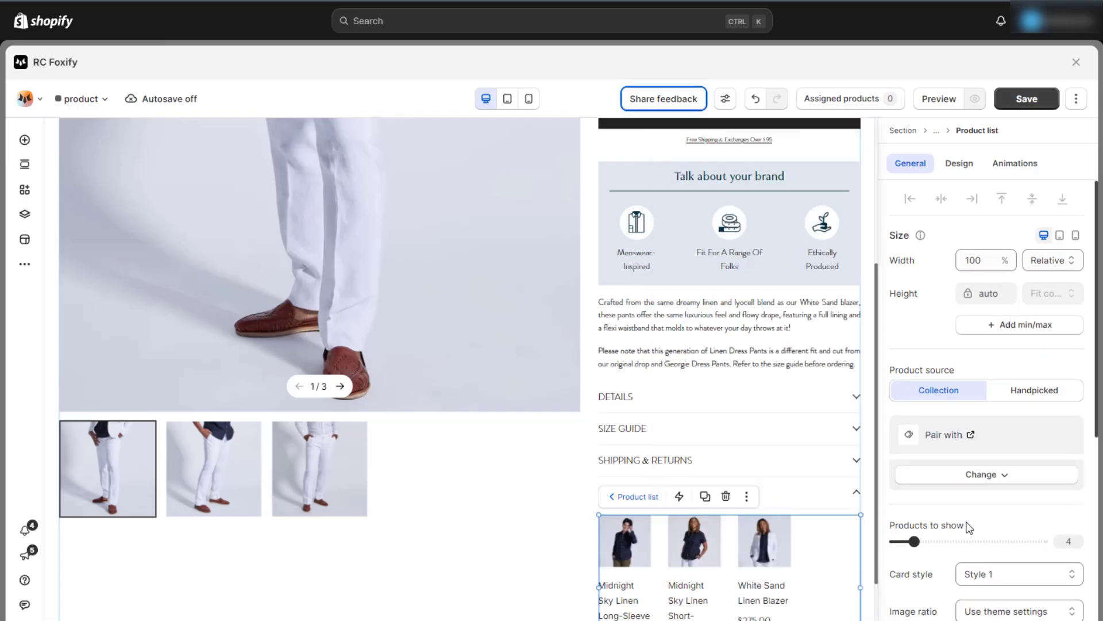
Set the product list's card style to Style 6 and Columns to 1
scroll(1000, 500, "down", 3)
left_click(1003, 442)
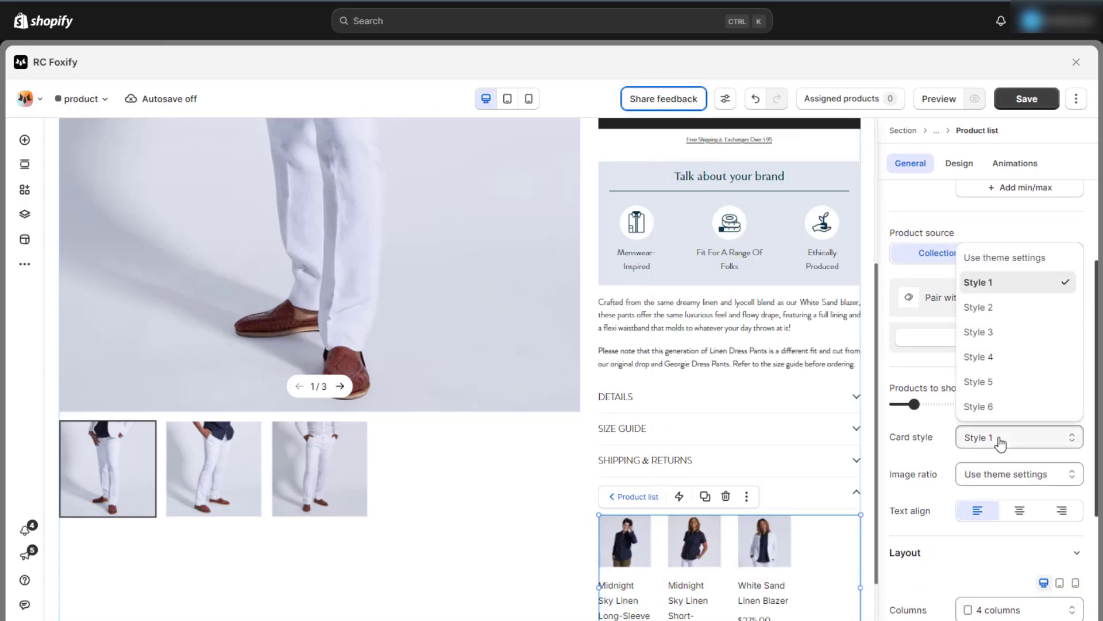
left_click(994, 408)
scroll(994, 454, "down", 1)
left_click(1018, 553)
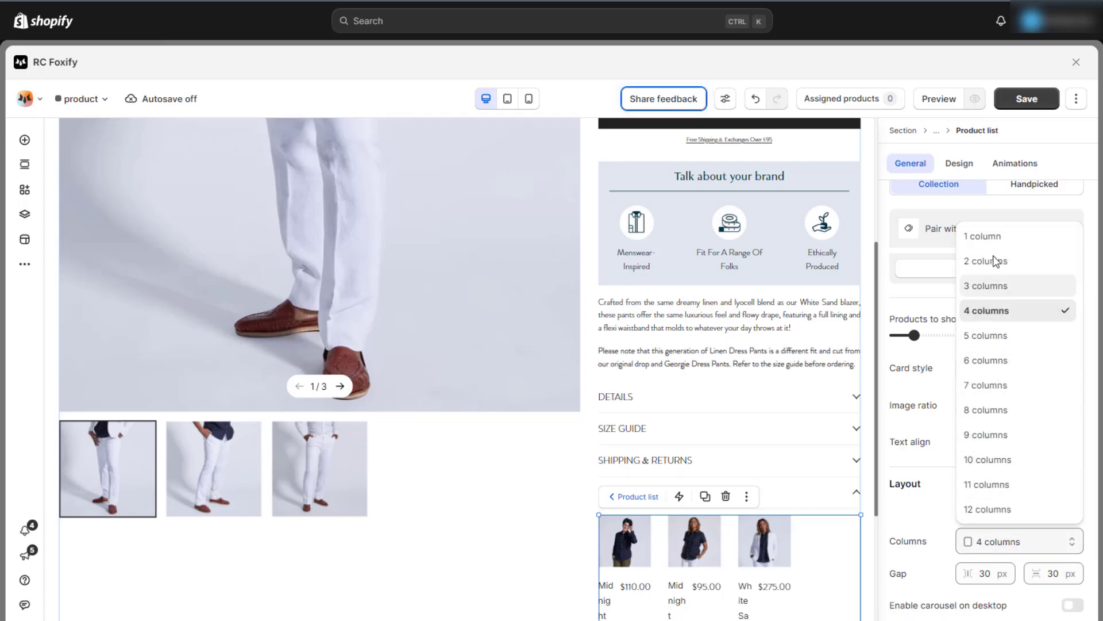
left_click(987, 238)
scroll(784, 448, "down", 5)
scroll(785, 448, "down", 4)
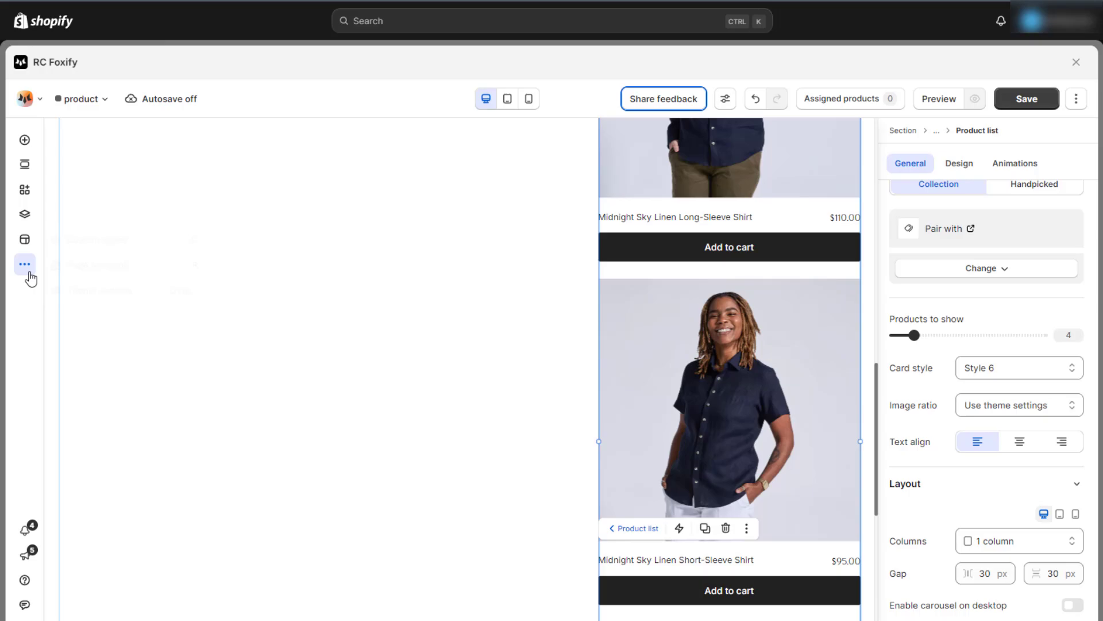
left_click(91, 249)
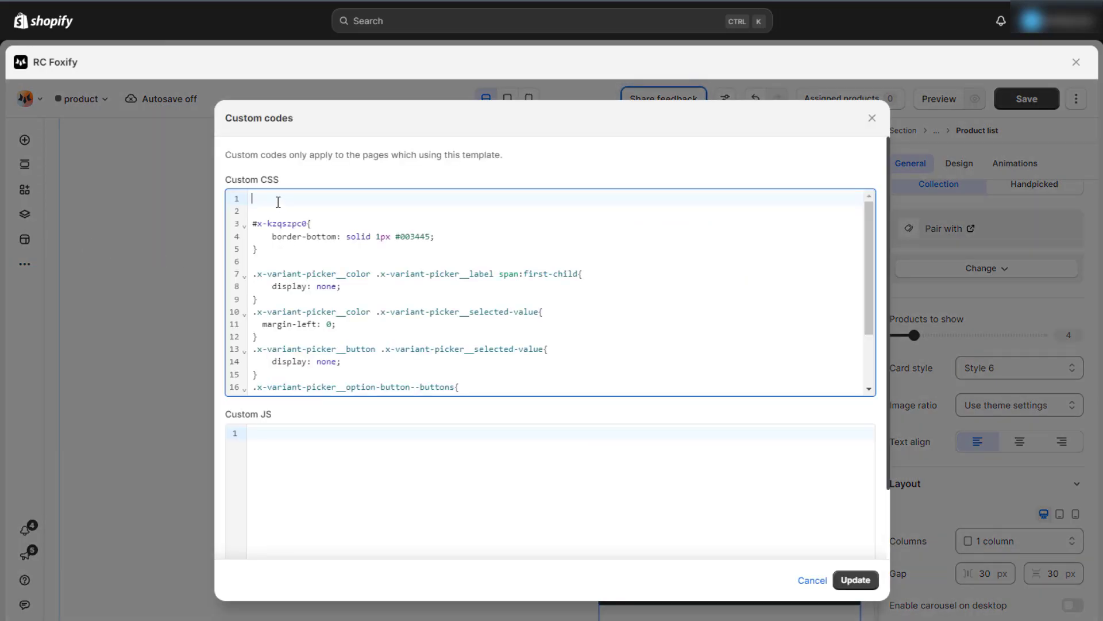
type("@media(min-width: 768px){   .x-product-card__image--main{     width: 120px; }   .x-product-card__image-wrapper{     display: contents; }   .x-product-card__wrapper{     flex-direction: row;     gap: 20px; } }")
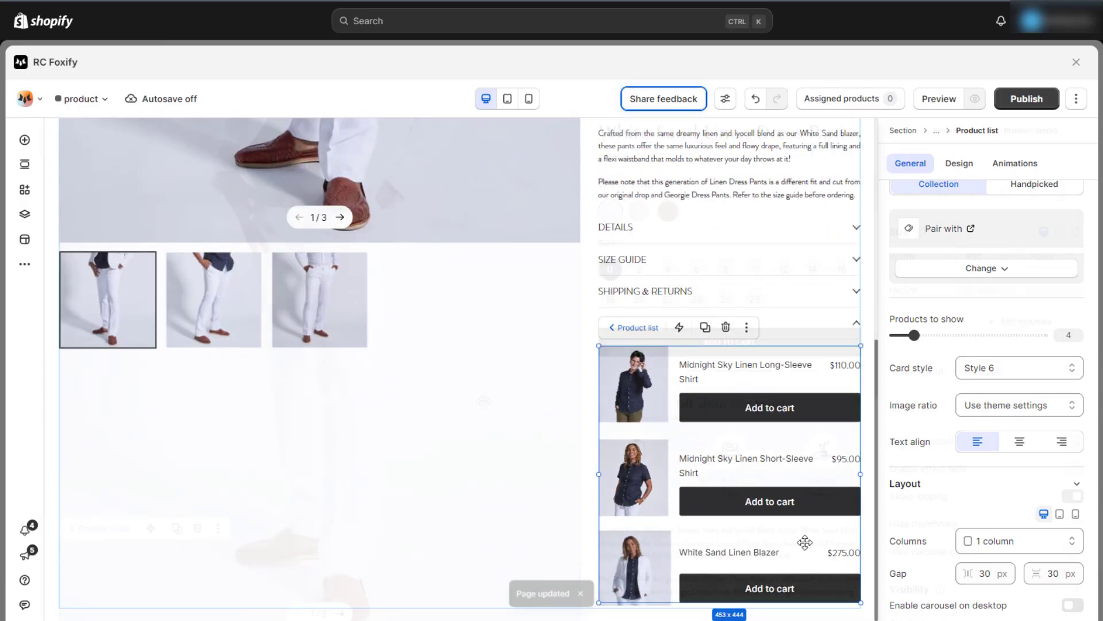
left_click(485, 402)
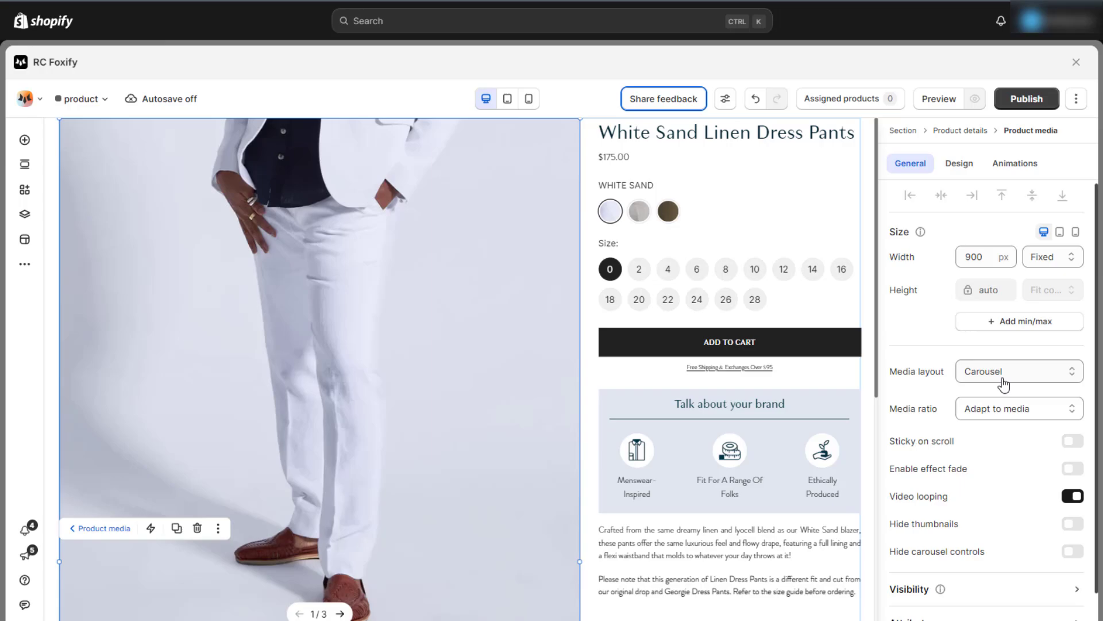
Change Product media layout from Carousel to Stacked and scroll down to review the PAIR WITH item
left_click(1010, 430)
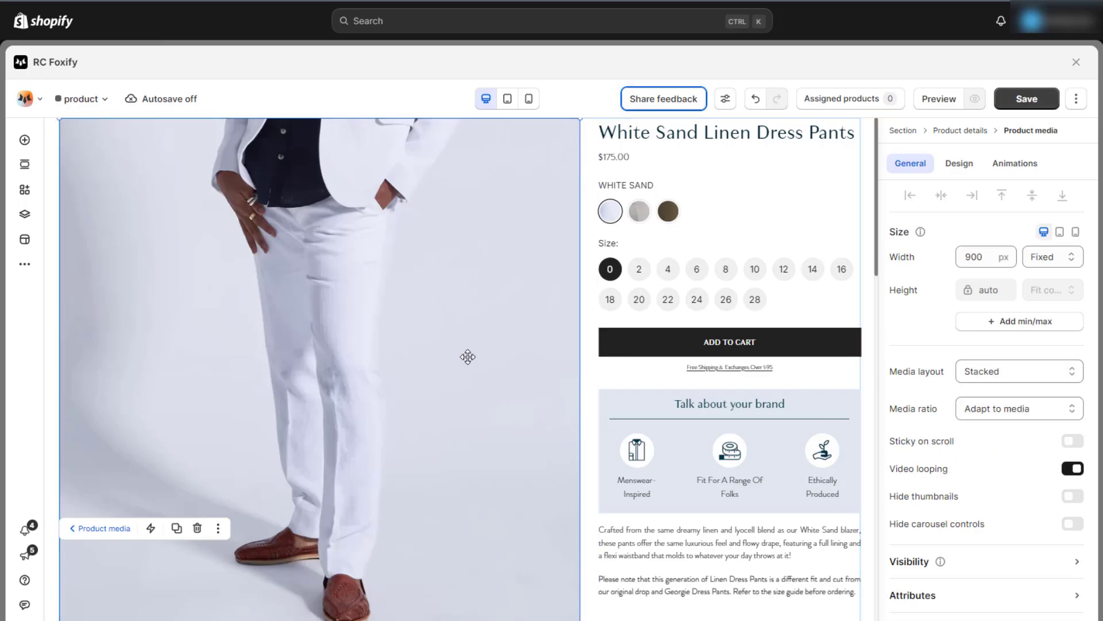
scroll(467, 357, "down", 10)
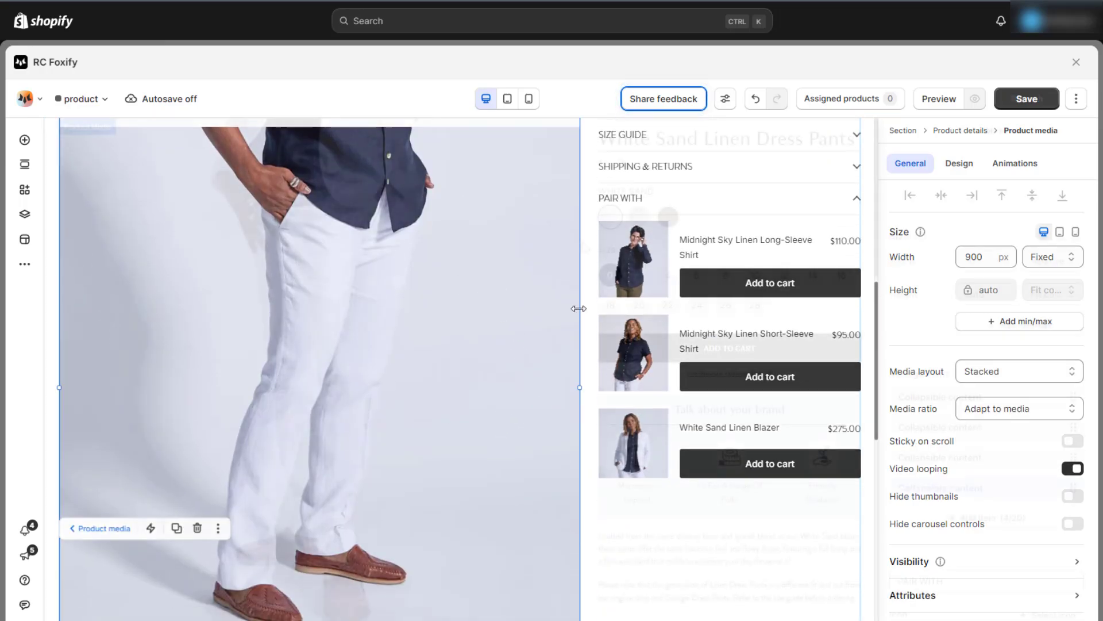
left_click(582, 242)
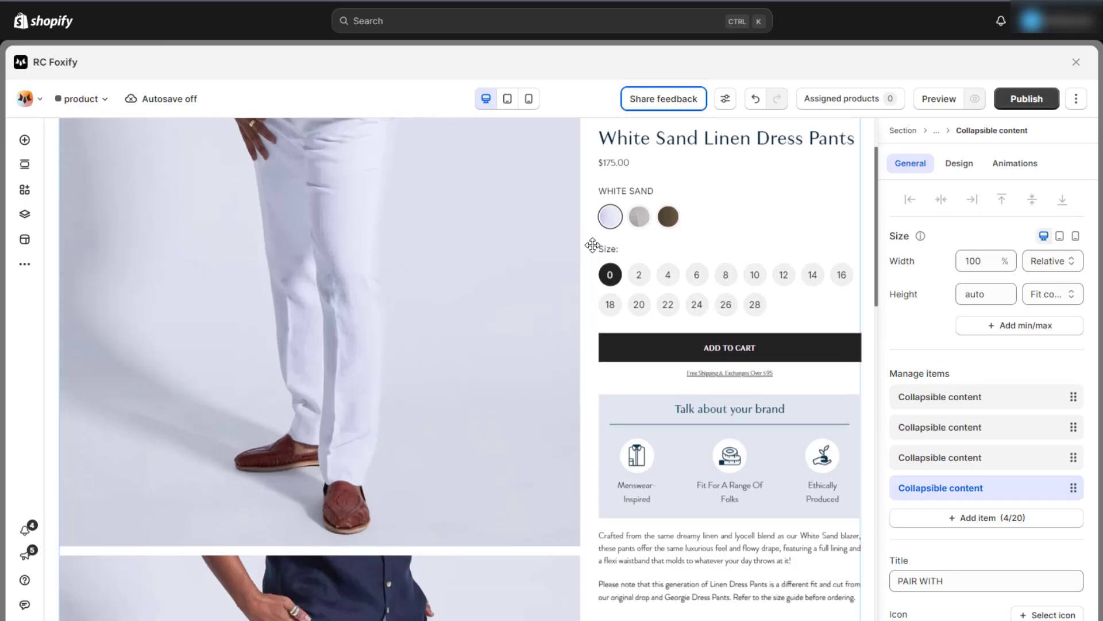
scroll(592, 246, "down", 7)
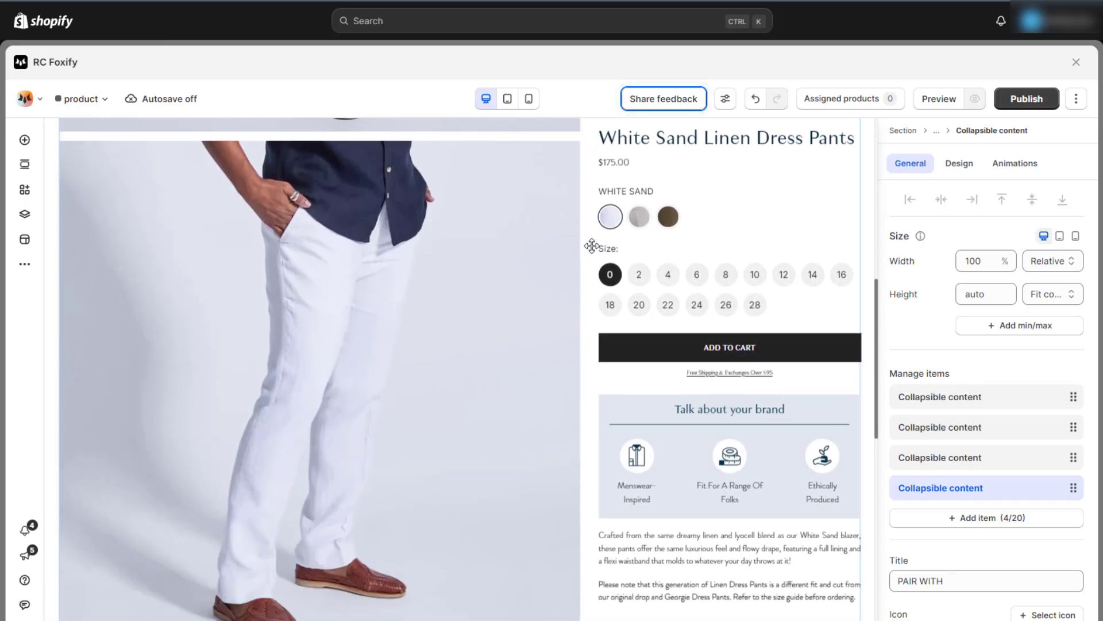
scroll(592, 246, "down", 7)
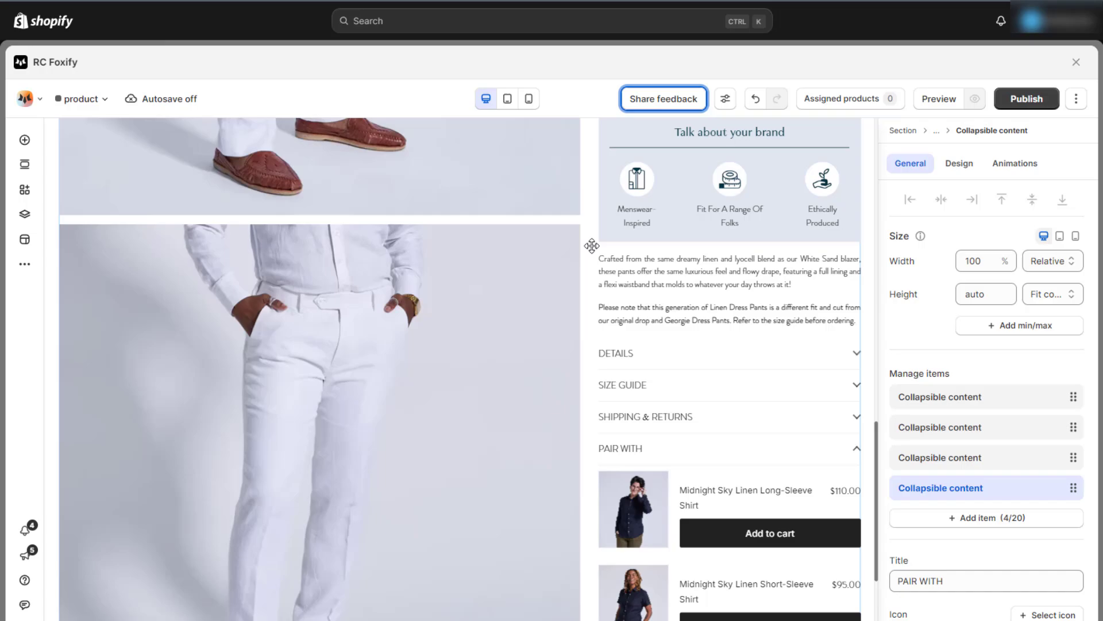
scroll(592, 246, "down", 3)
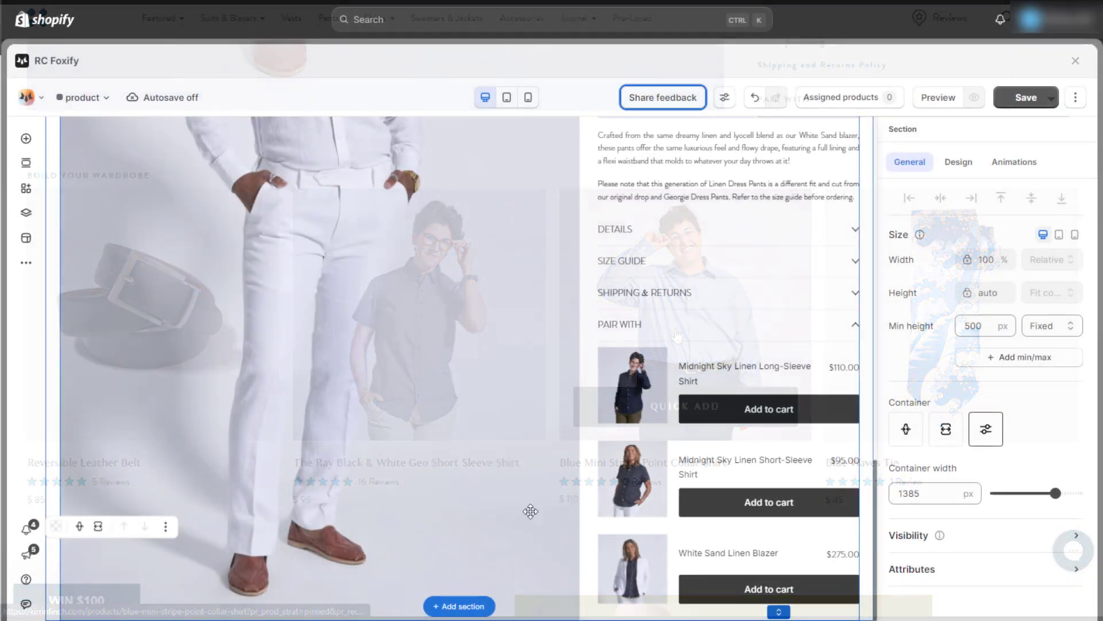
Insert a new blank section directly beneath the product details section
left_click(454, 605)
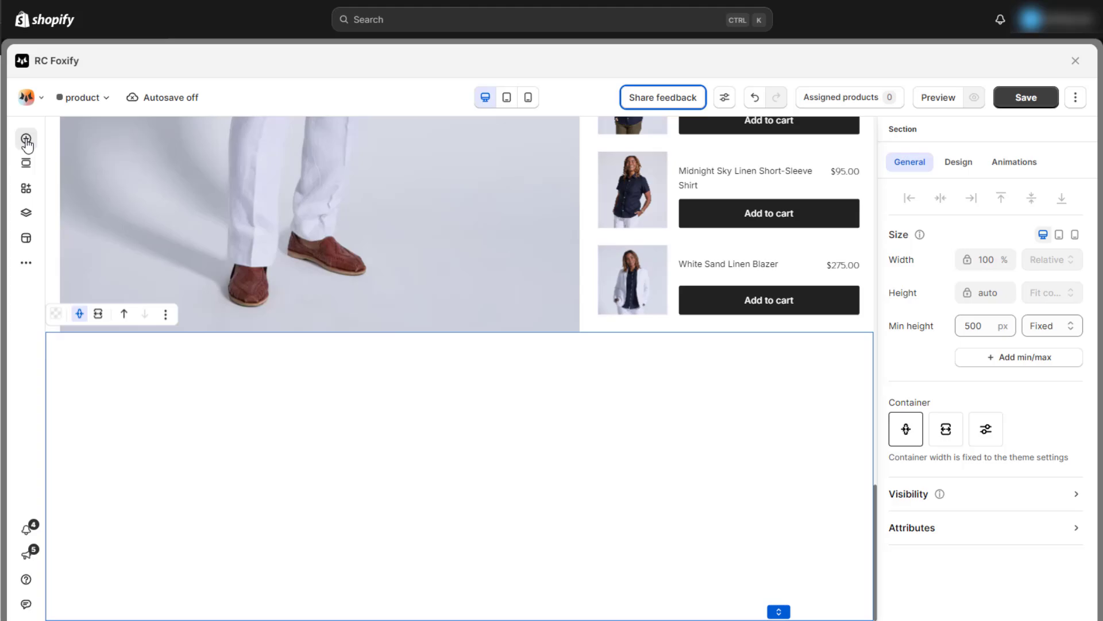
Drop the Shop our products grid into the new section and retype its heading as Build Your Wardrobe
left_click(26, 141)
left_click_drag(253, 352, 410, 430)
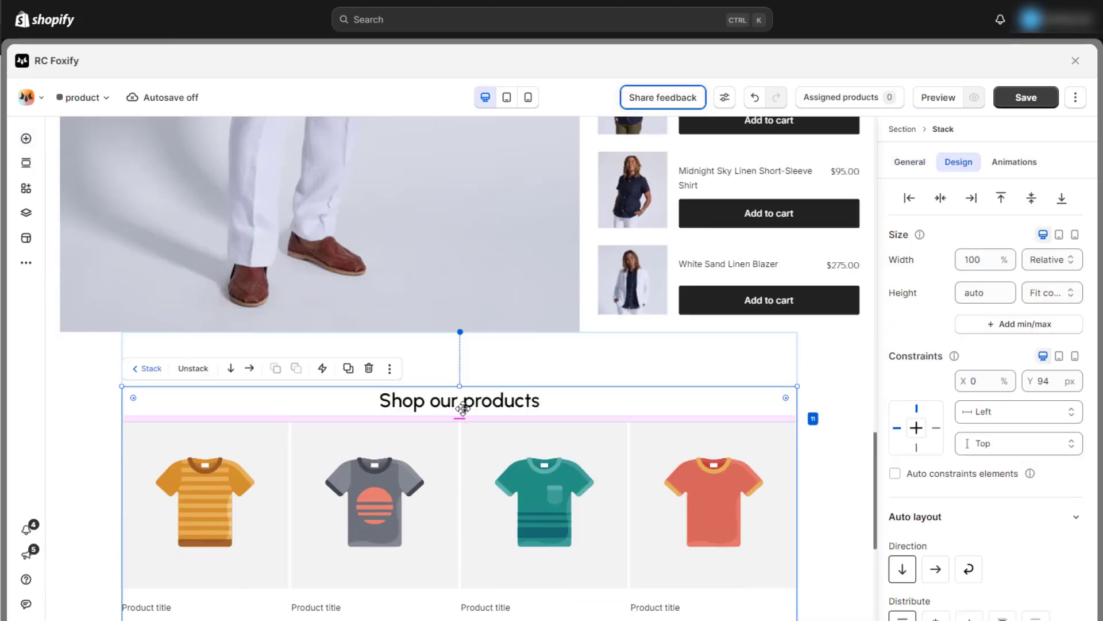
scroll(555, 374, "down", 4)
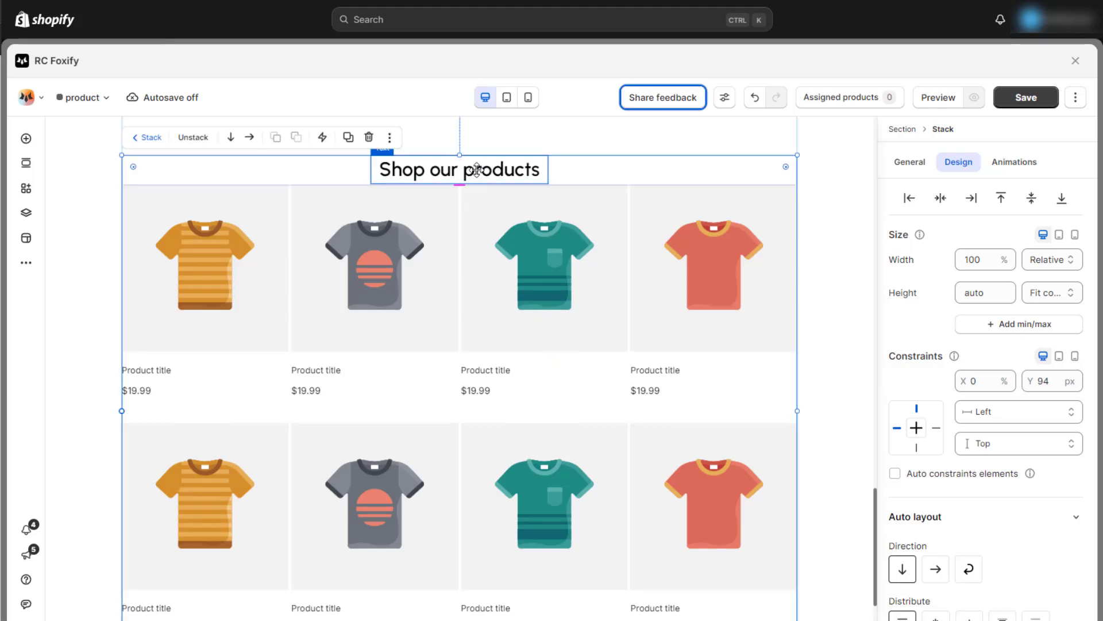
scroll(942, 438, "down", 4)
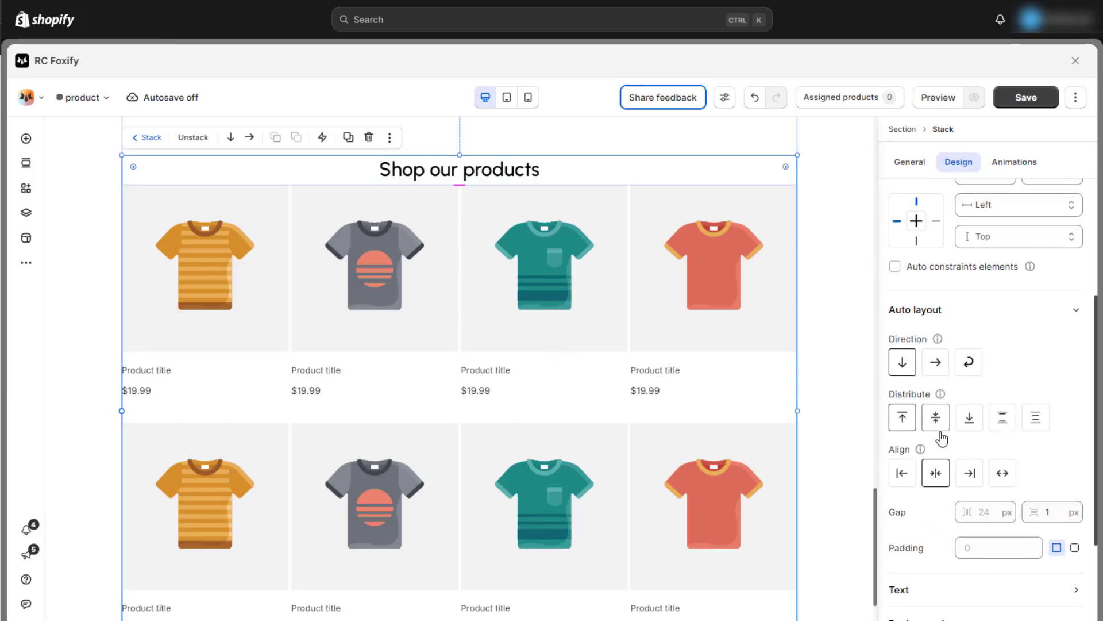
scroll(503, 307, "up", 1)
left_click(230, 227)
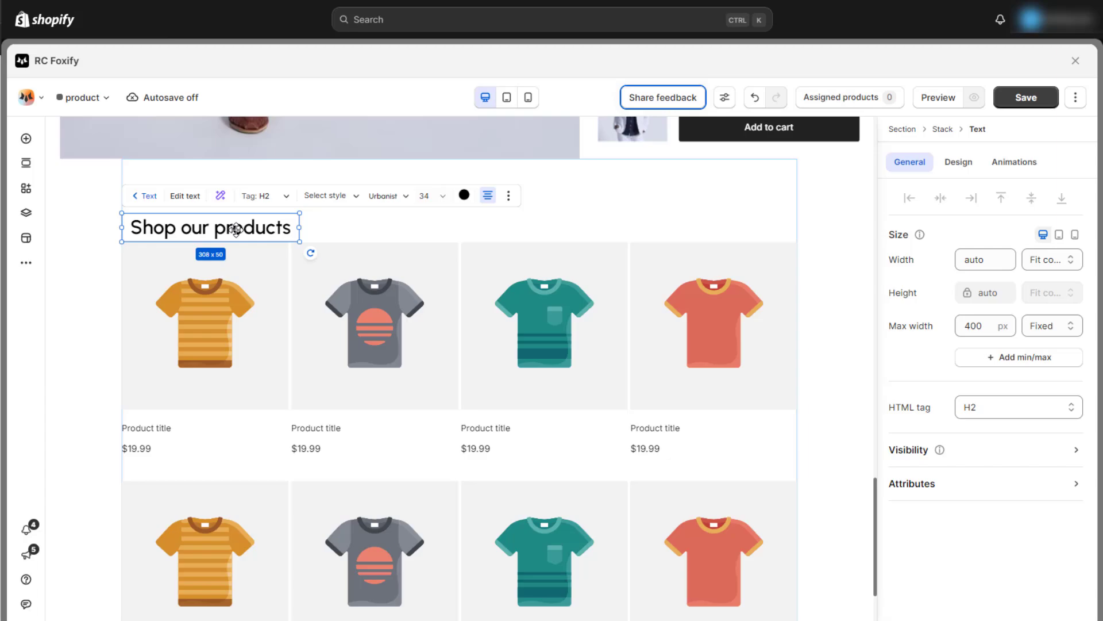
left_click(230, 227)
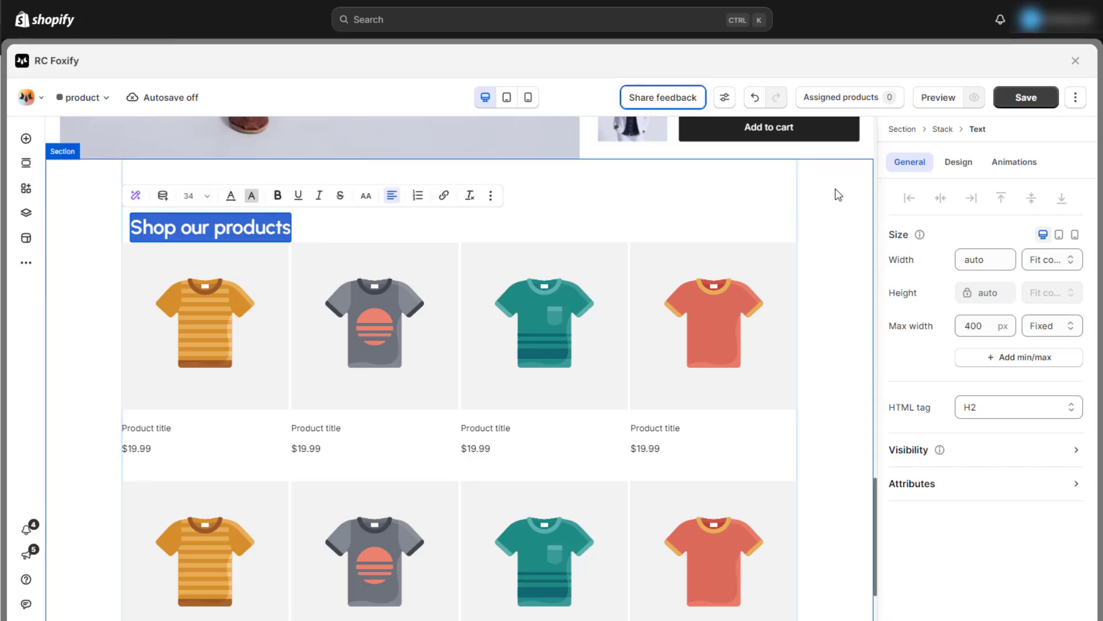
Style the heading dark teal rgba(0,52,69) in the uploaded Granville font at 12 px
left_click(957, 163)
left_click(1014, 509)
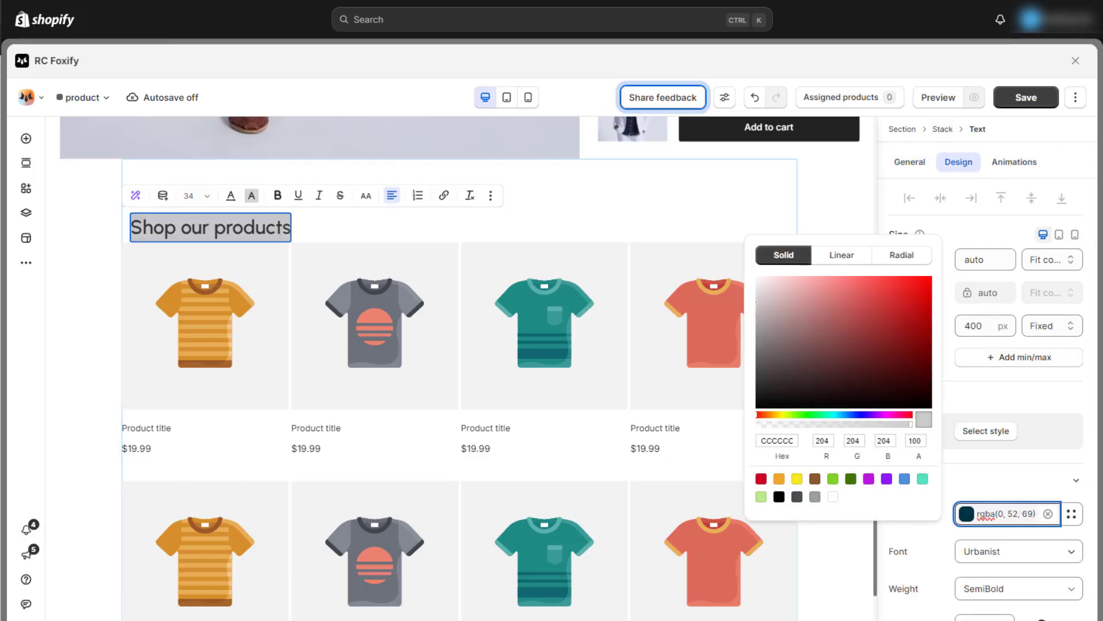
left_click(216, 239)
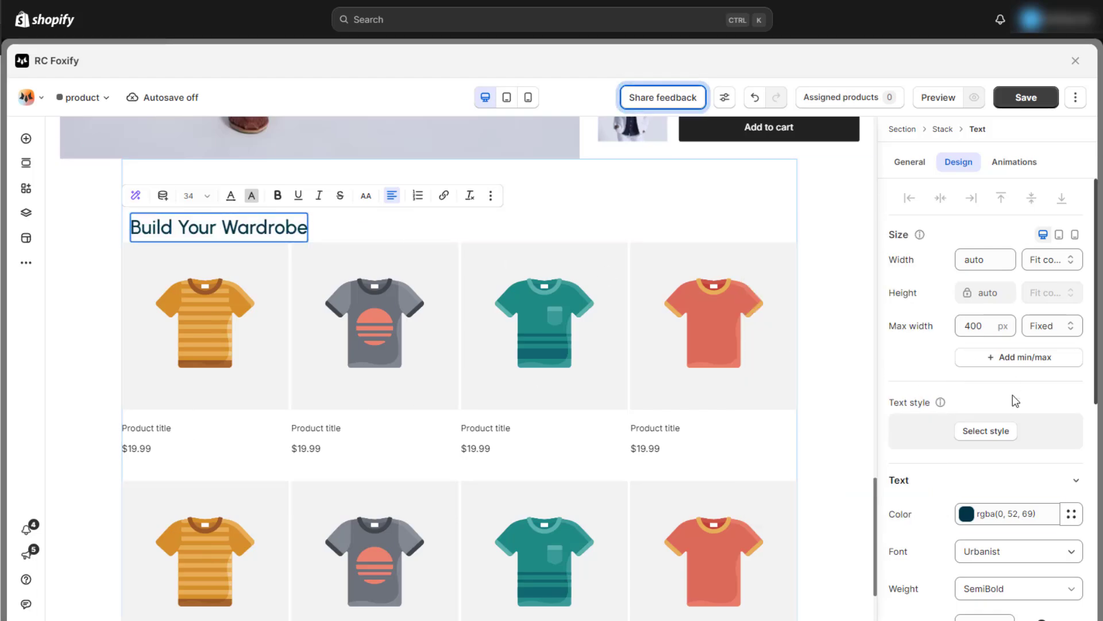
scroll(1021, 538, "down", 1)
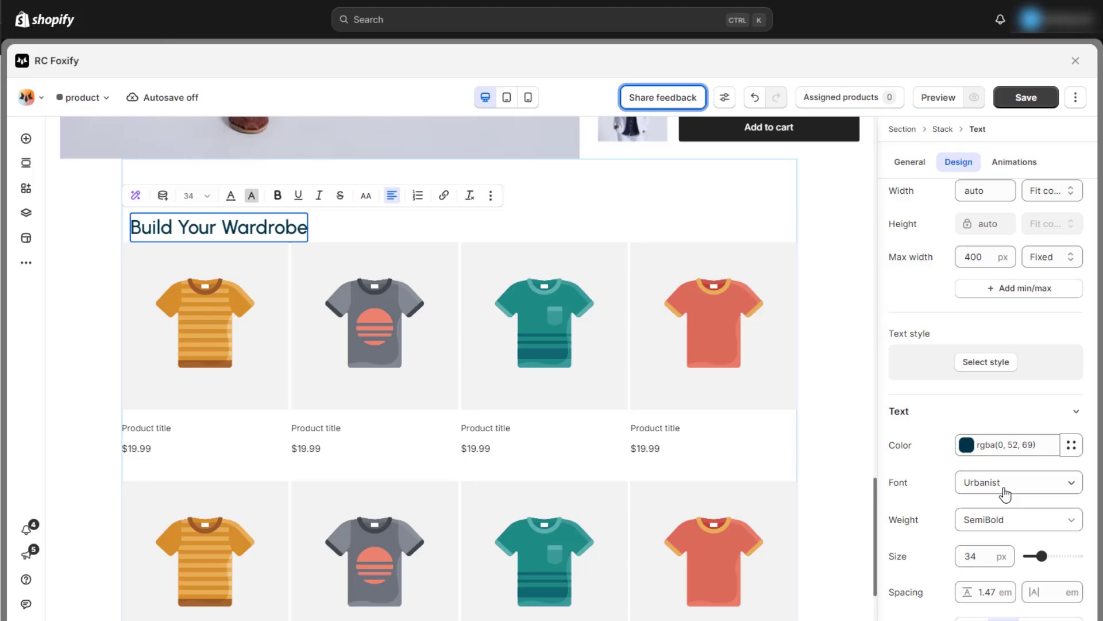
left_click(1004, 494)
left_click(977, 268)
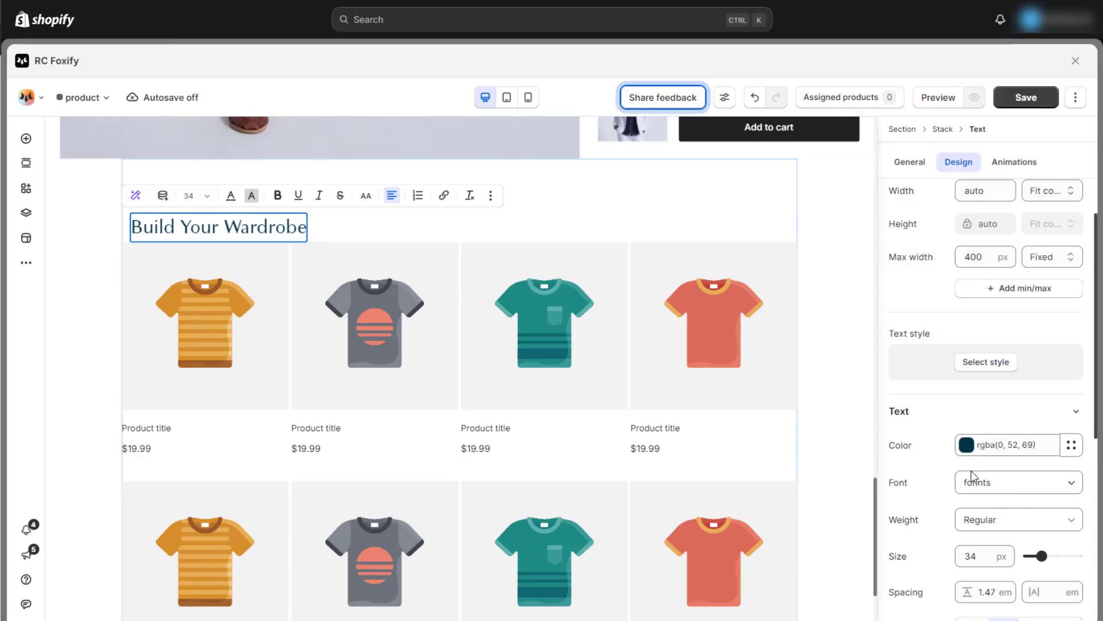
scroll(973, 476, "down", 1)
left_click(984, 485)
type("12")
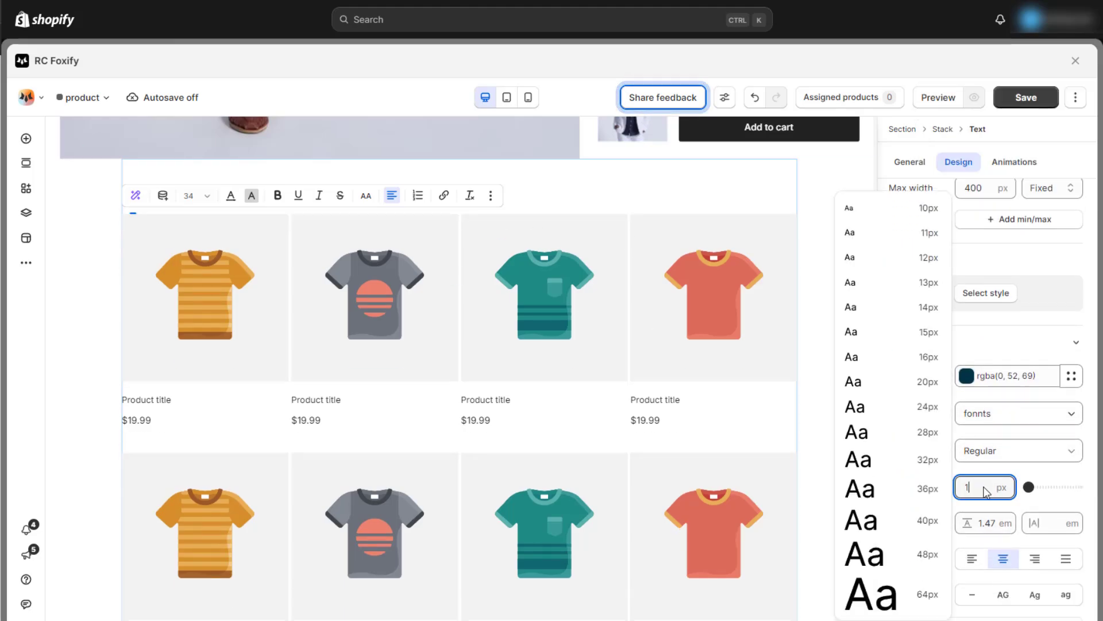
left_click(548, 192)
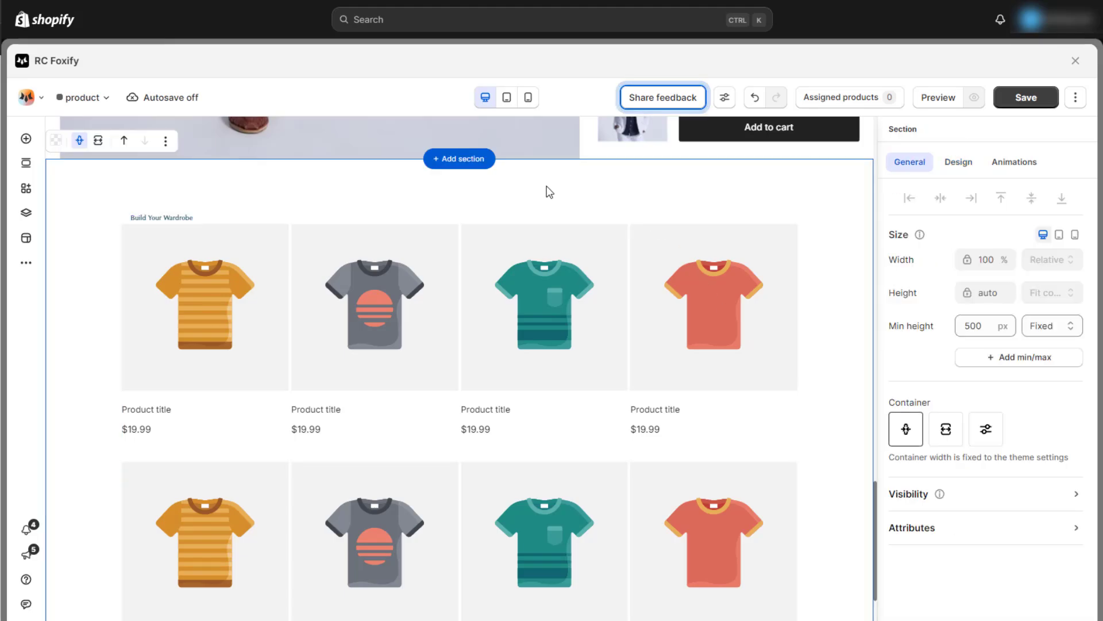
Reduce the product list from 8 to 4 products, pulled from the Pair with collection
left_click(474, 405)
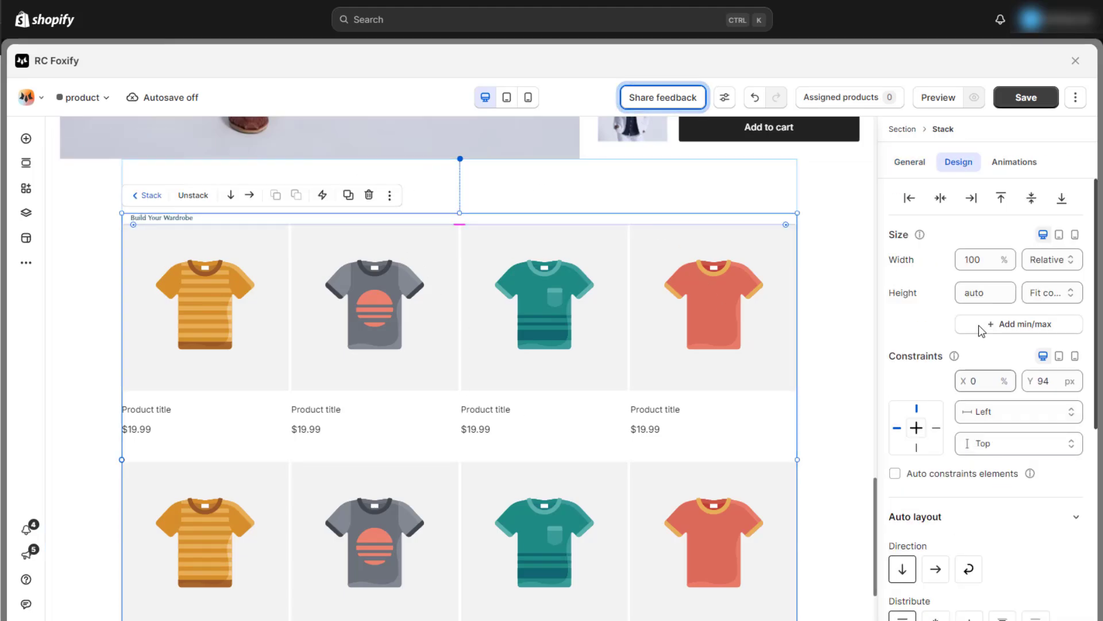
scroll(976, 345, "down", 6)
left_click(736, 424)
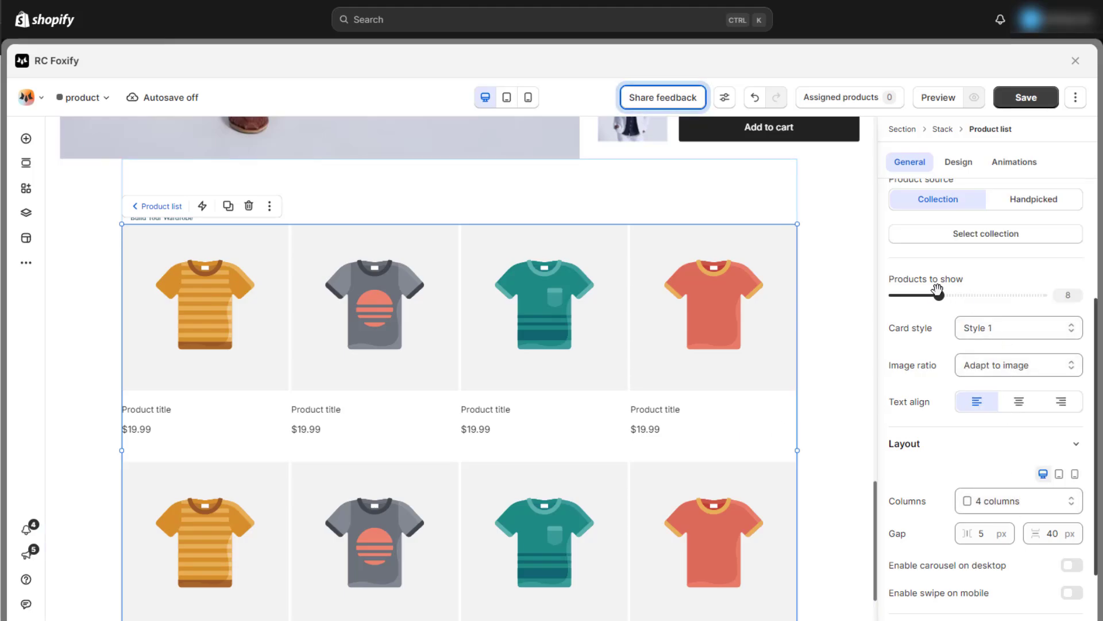
left_click_drag(938, 289, 913, 295)
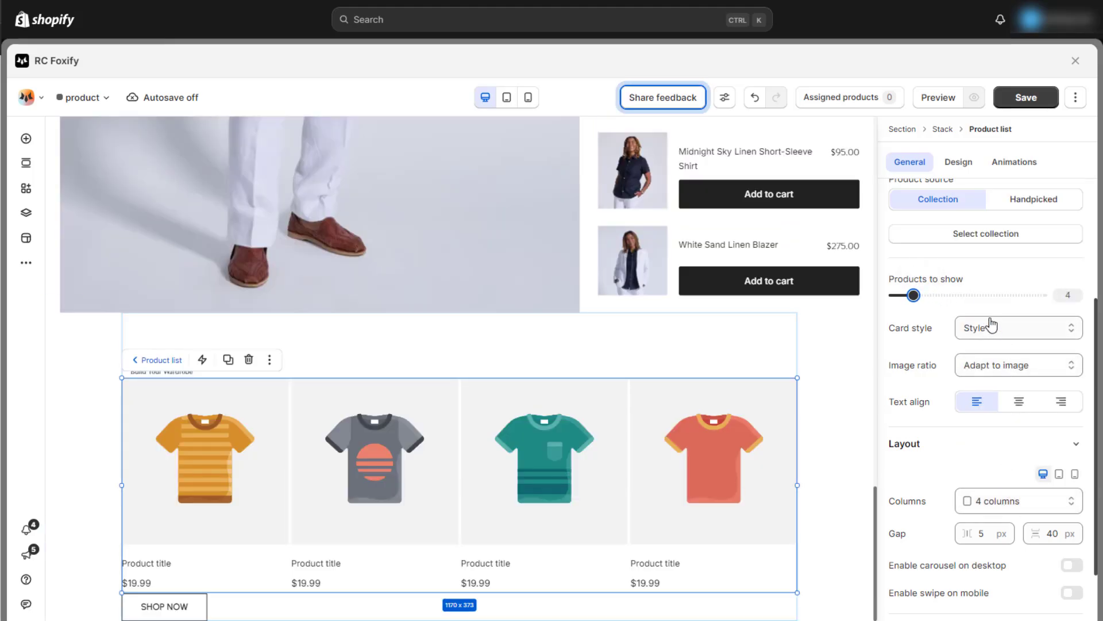
left_click(987, 234)
left_click(781, 295)
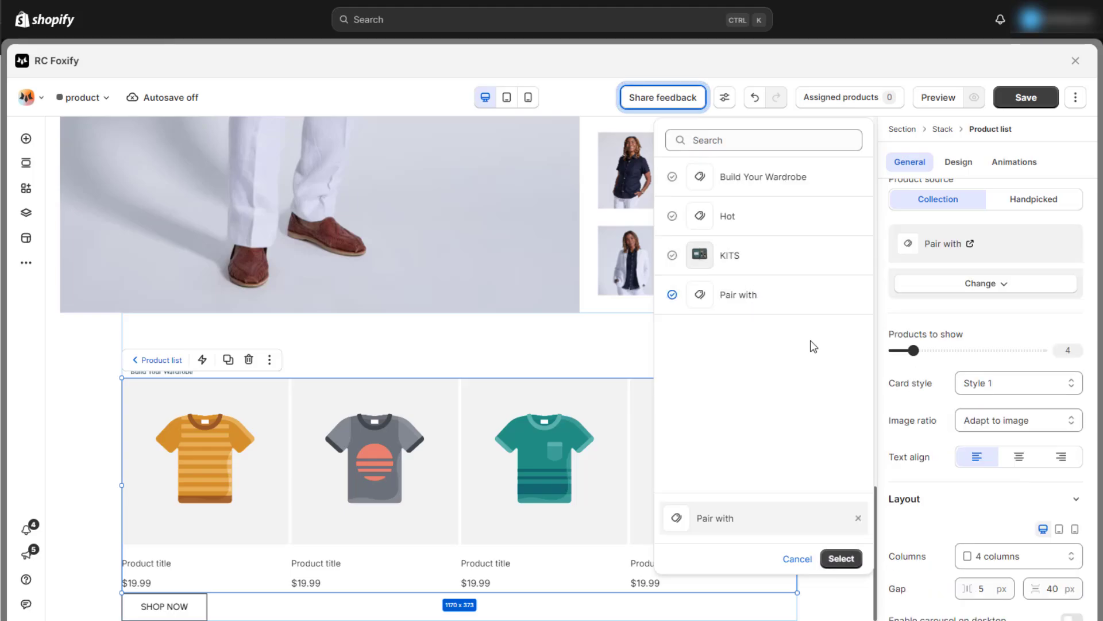
left_click(858, 518)
left_click(842, 558)
scroll(985, 345, "down", 2)
Switch the cards to Style 5 and set the section container width to 1385 px
left_click(1019, 256)
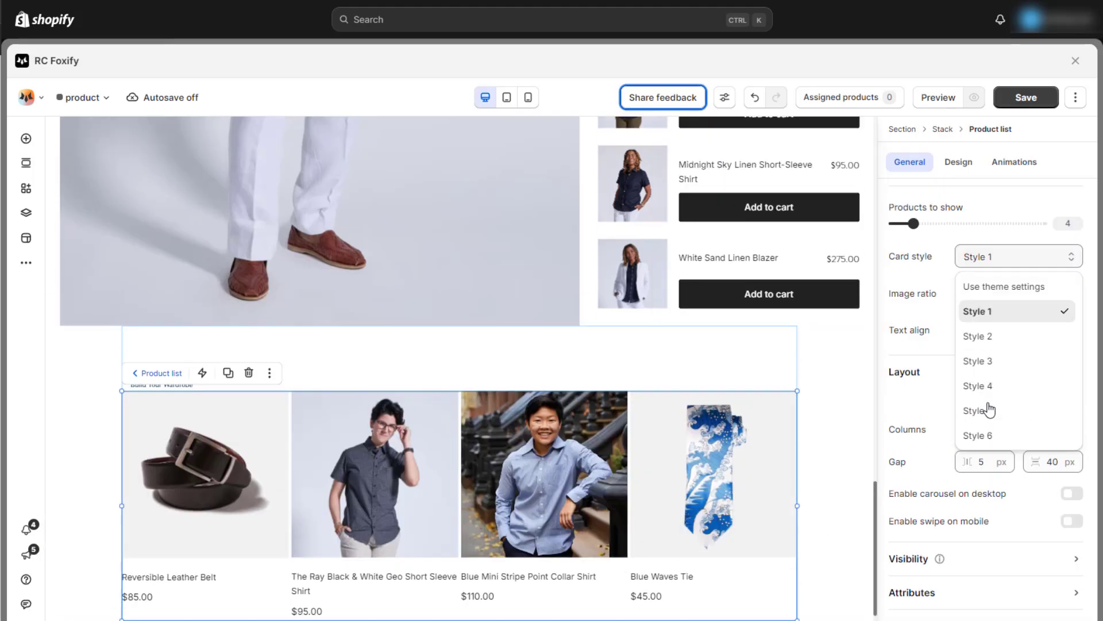
left_click(985, 408)
left_click(840, 498)
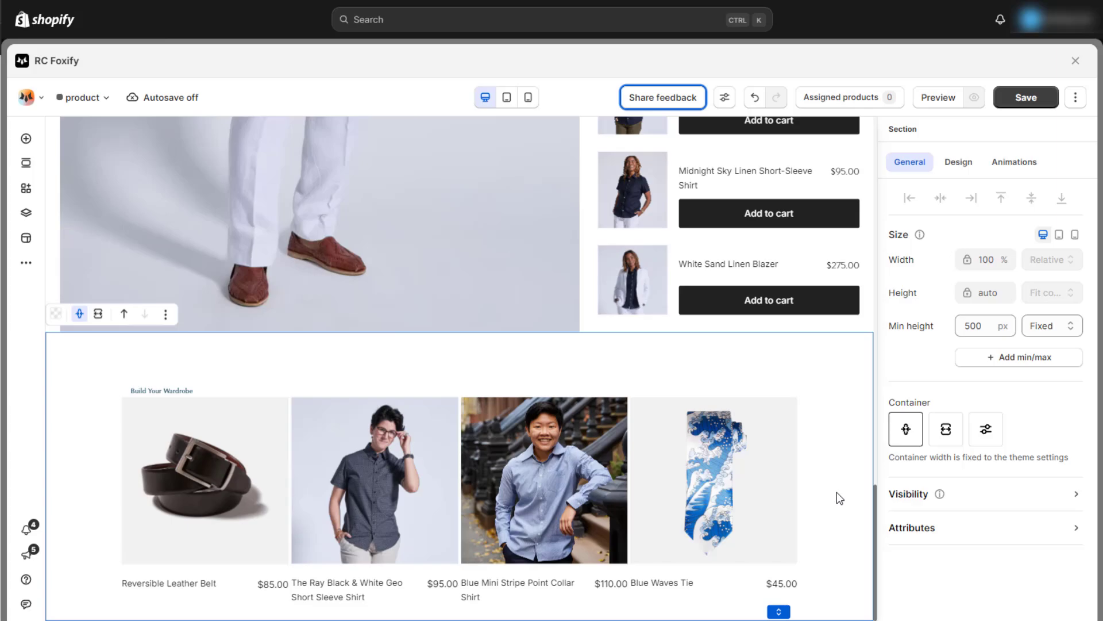
type("13")
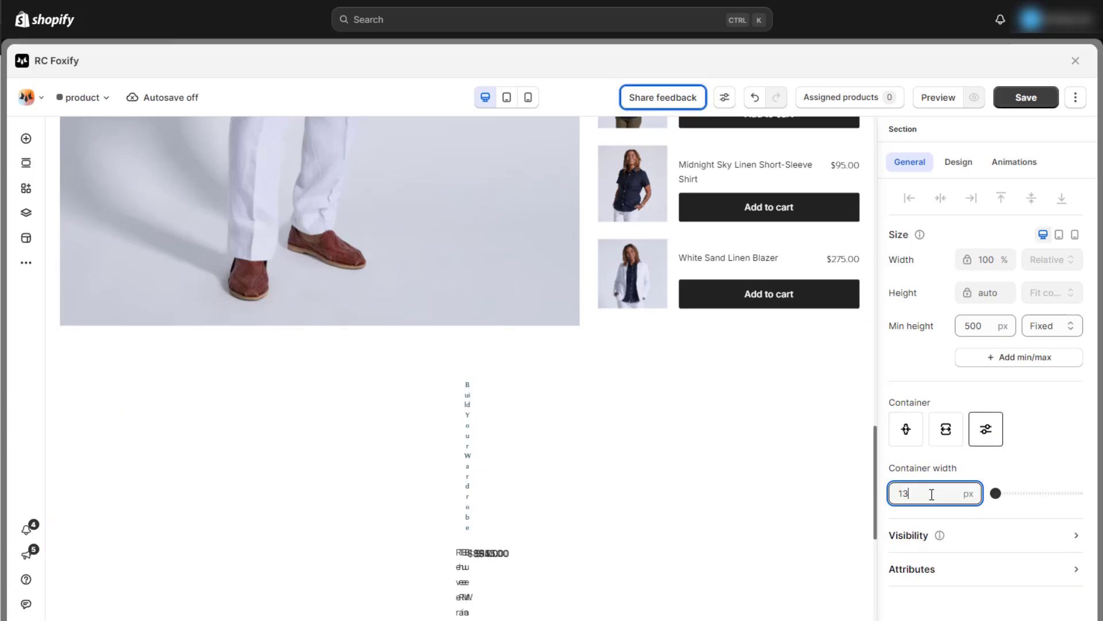
type("80")
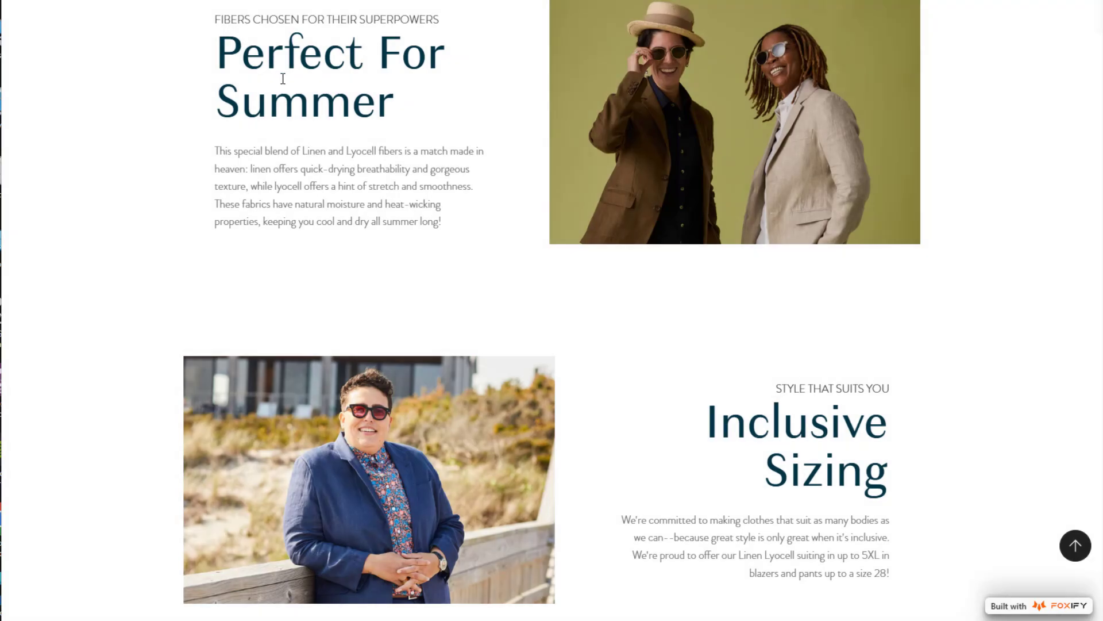
scroll(581, 249, "down", 8)
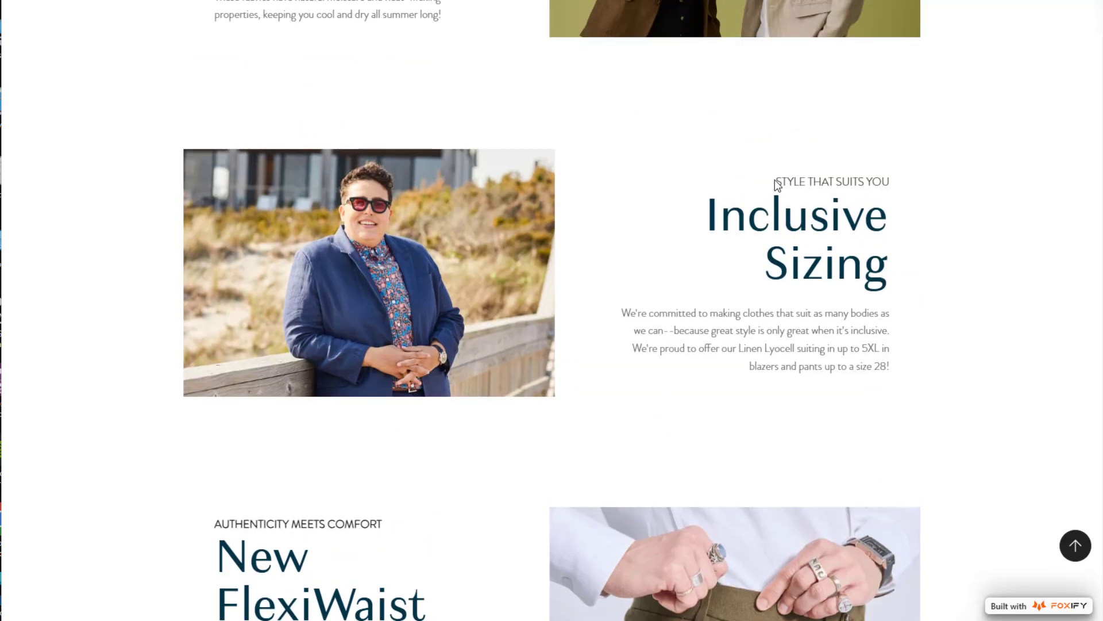
left_click_drag(774, 180, 903, 365)
left_click(845, 355)
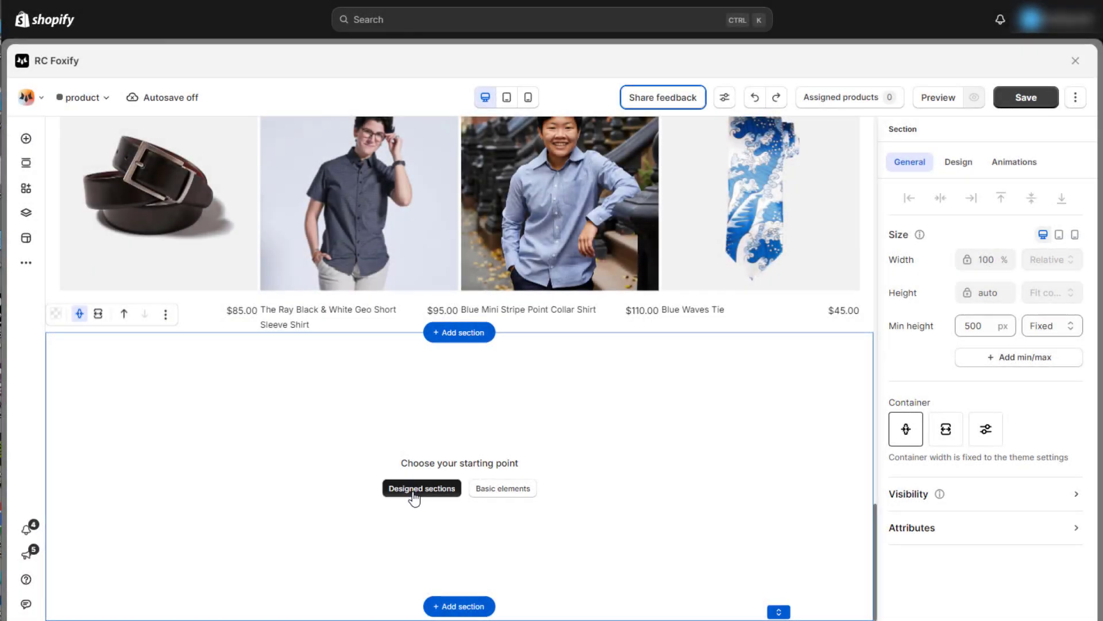
Add the ring Image with text template below the product list and delete its shop collection button
left_click(414, 490)
scroll(378, 481, "down", 5)
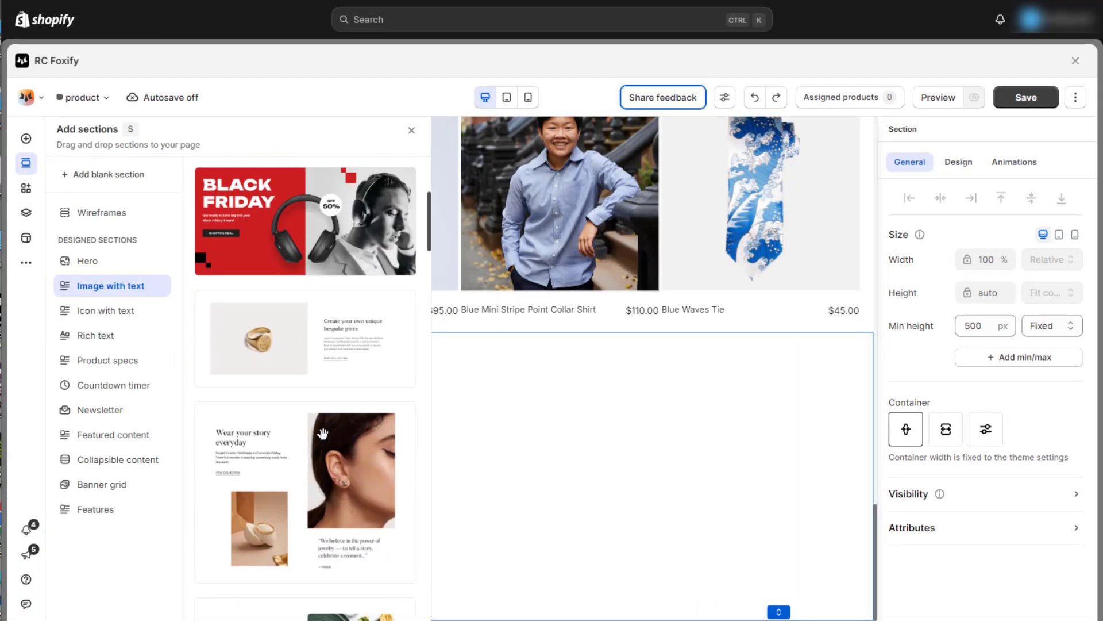
left_click_drag(296, 352, 457, 461)
left_click(603, 470)
left_click(753, 446)
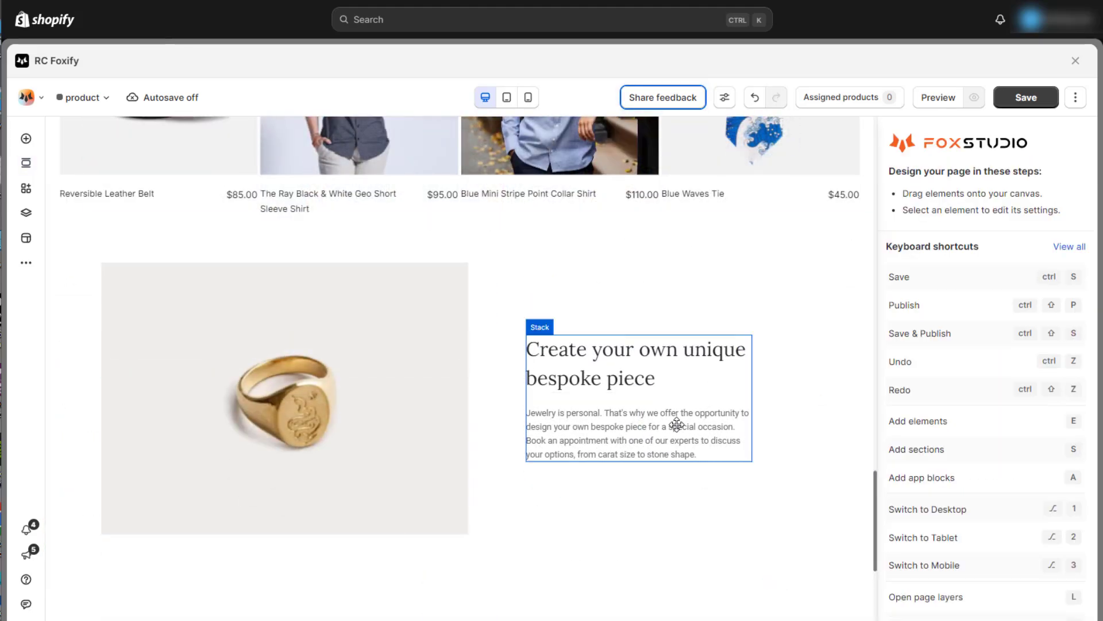
Add a small heading above the main heading reading 'Fibers chosen for their Superpowers'
left_click(34, 141)
left_click(86, 300)
left_click_drag(224, 268, 603, 336)
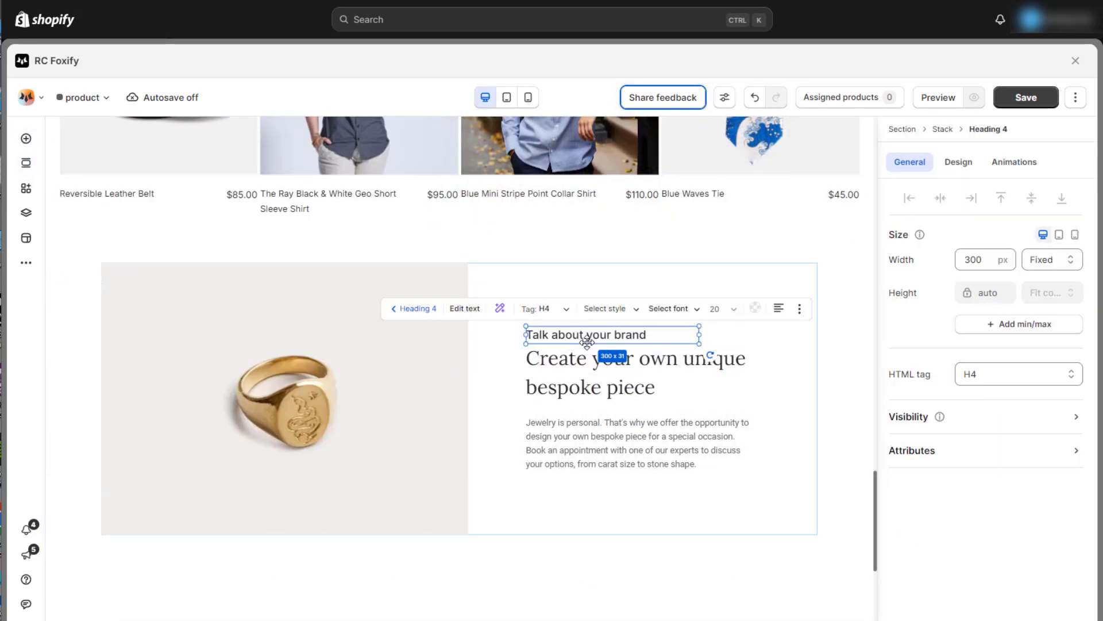
left_click(642, 332)
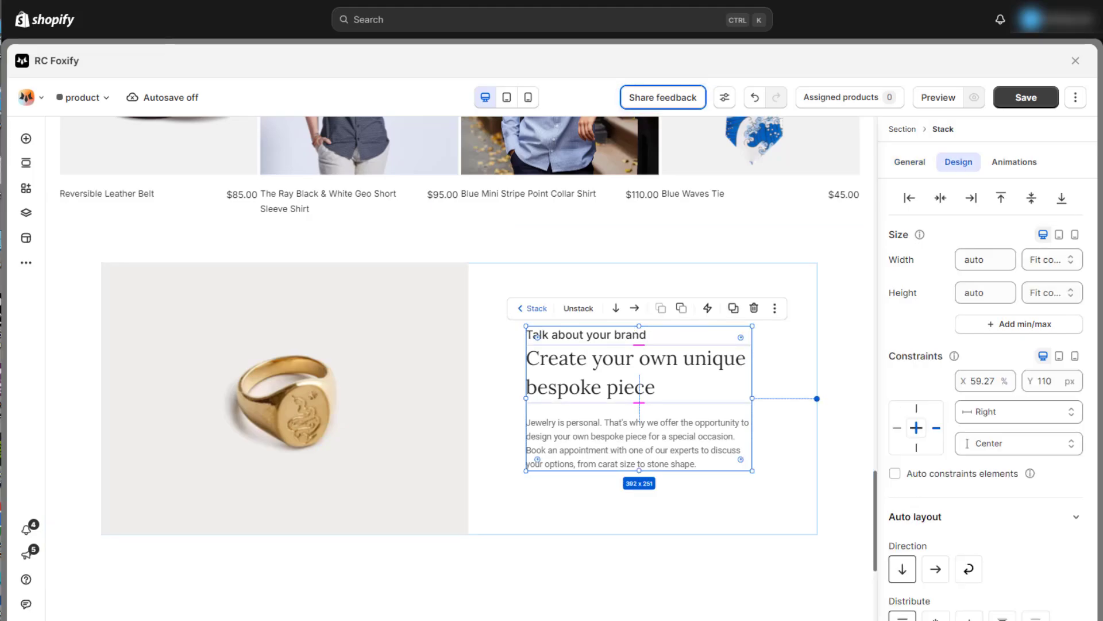
triple_click(586, 335)
type("Fibers chosen for their Superpowers")
Give the small heading the new font, all-uppercase text and 16 px size
left_click(958, 161)
scroll(988, 448, "down", 2)
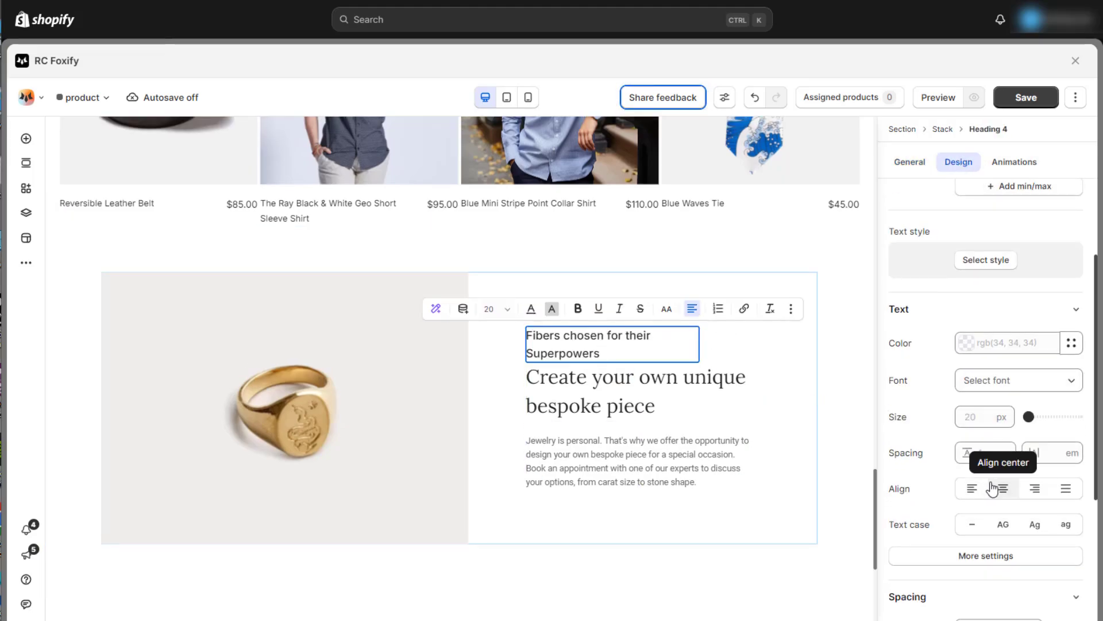
left_click(1018, 380)
left_click(995, 205)
left_click(1004, 561)
left_click(980, 454)
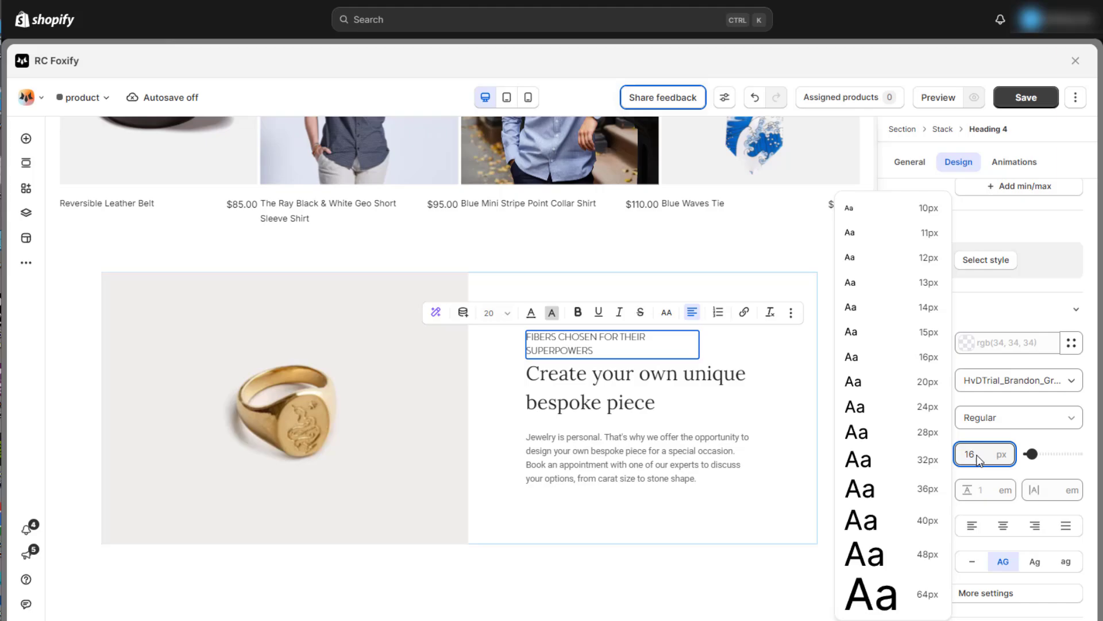
left_click(1063, 218)
Change the main heading to 'Perfect For Summer' in dark teal rgb(0, 52, 69), new font, size 60
left_click(574, 380)
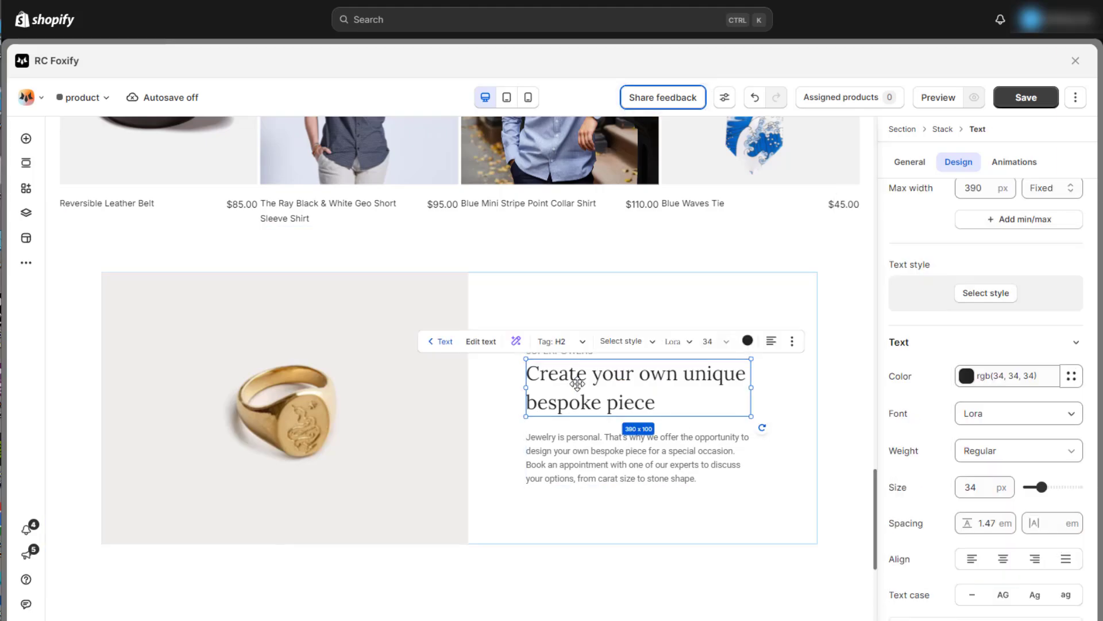
triple_click(562, 377)
type("Perfect For Summer")
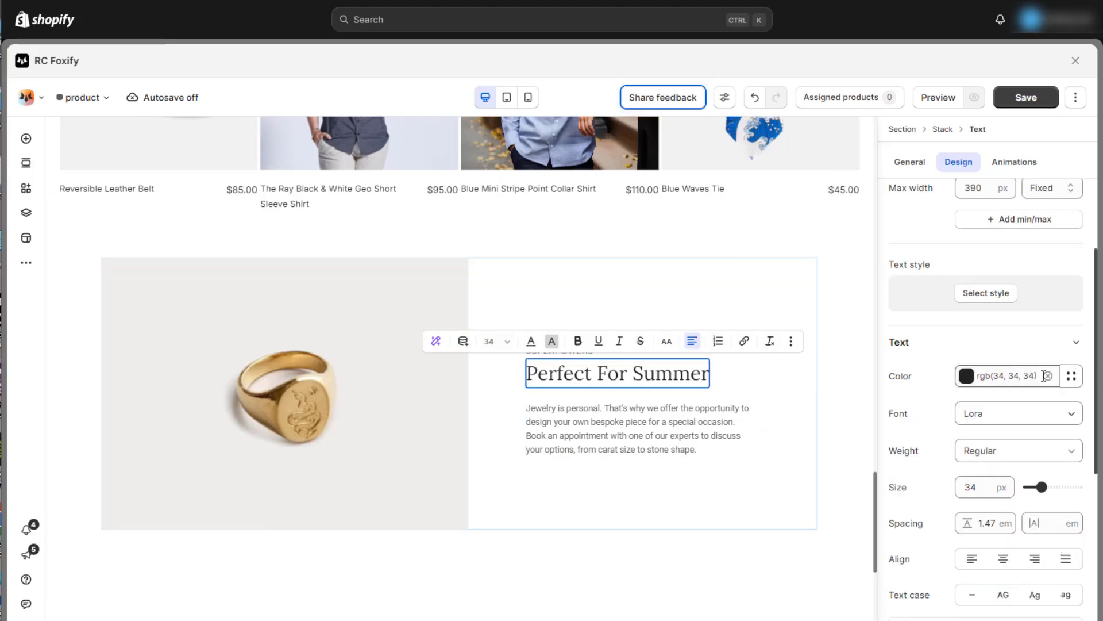
left_click(1000, 375)
type("rgb(0, 52, 69)")
left_click(1018, 414)
left_click(988, 261)
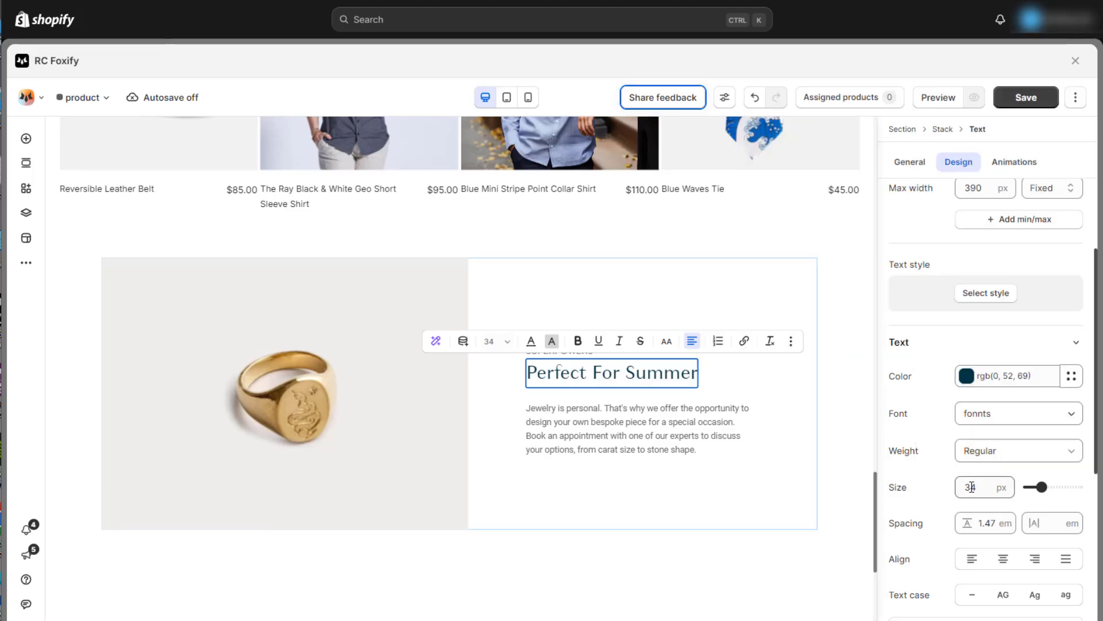
type("60")
Replace the placeholder paragraph with the linen-blend description and apply the new font
left_click(693, 489)
triple_click(693, 489)
type("This special blend of Linen and Lyocell fibers is a match made in heaven: linen offers quick-drying breathability and gorgeous texture, while lyocell offers a hint of stretch and smoothness. These fabrics have natural moisture and heat-wicking properties, keeping you cool and dry all summer long!")
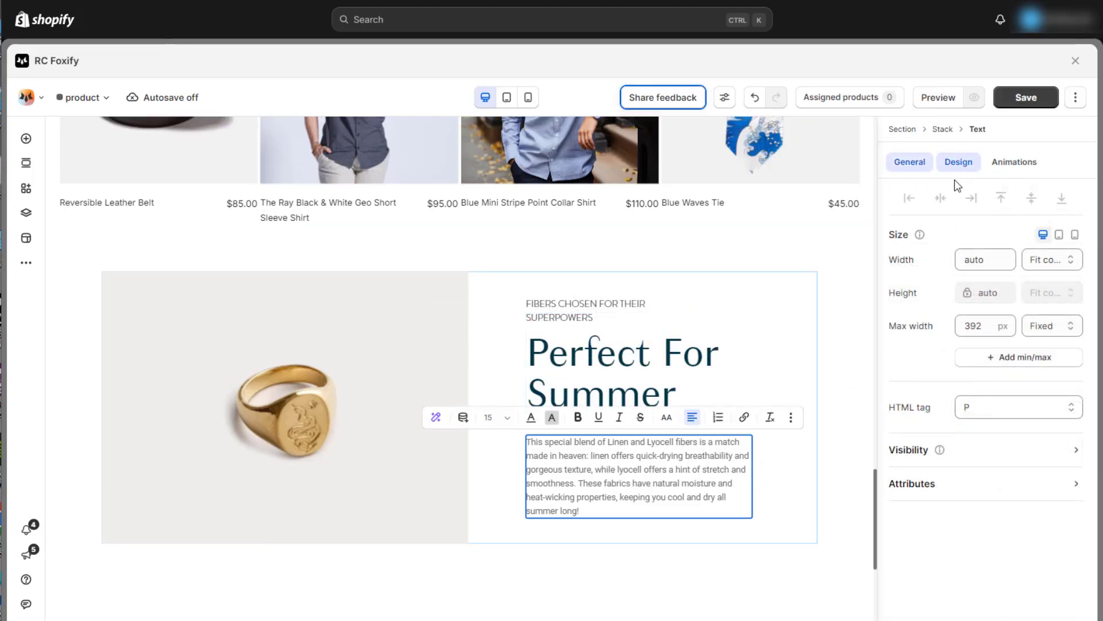
scroll(1002, 483, "down", 2)
left_click(1002, 482)
left_click(988, 249)
left_click(976, 555)
Set the paragraph to 16 px and swap the ring image for the two-person img1 photo
type("16")
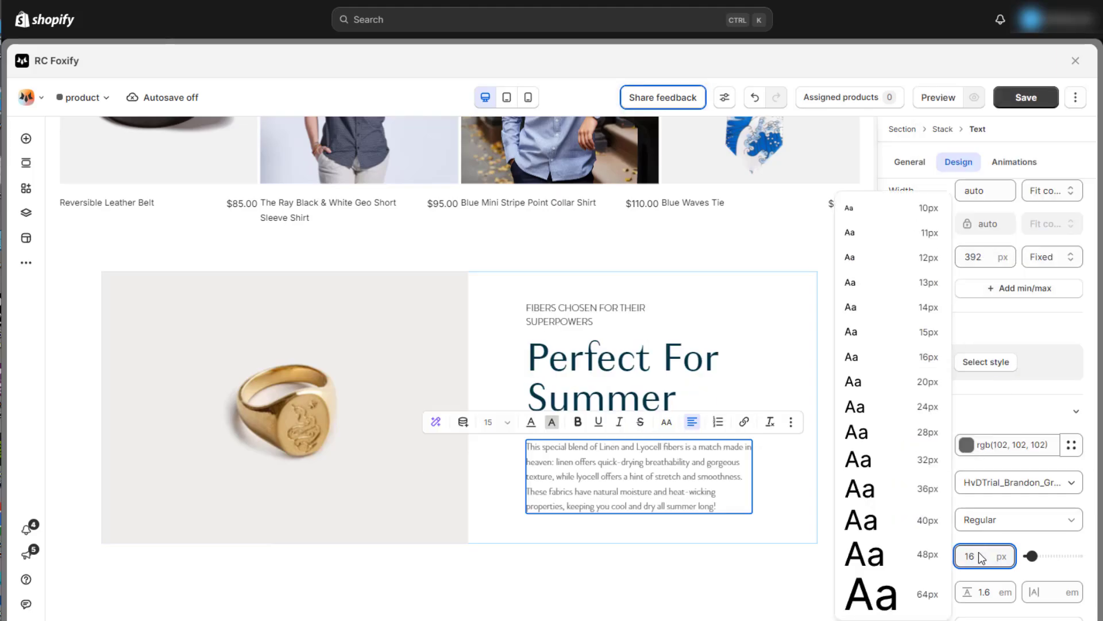
left_click(284, 408)
left_click(975, 509)
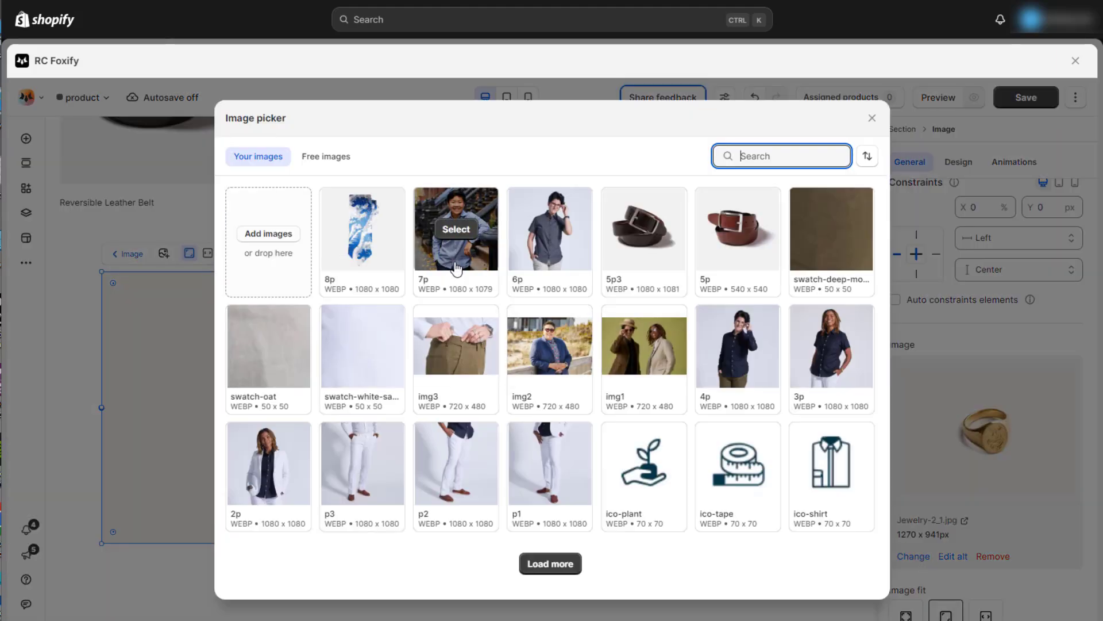
left_click(644, 346)
Move the Perfect For Summer text stack to the left of the image
left_click(506, 261)
left_click_drag(634, 333, 369, 364)
left_click(377, 323)
left_click(377, 356)
key("ctrl+z")
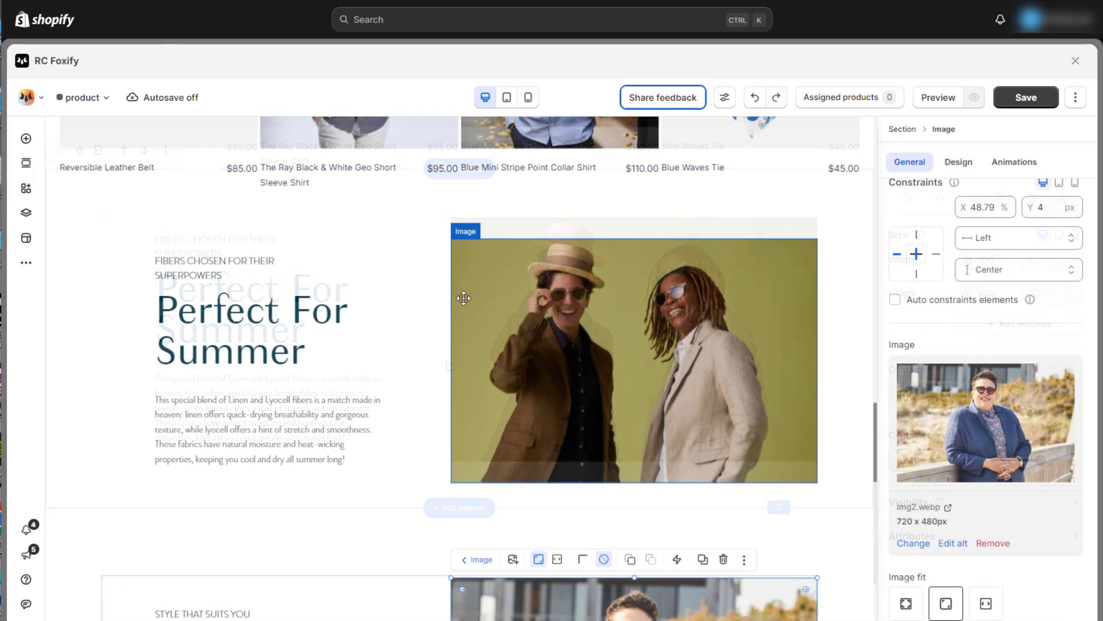
Move the Inclusive Sizing text block to the right half of its section
scroll(464, 298, "down", 4)
scroll(506, 302, "down", 1)
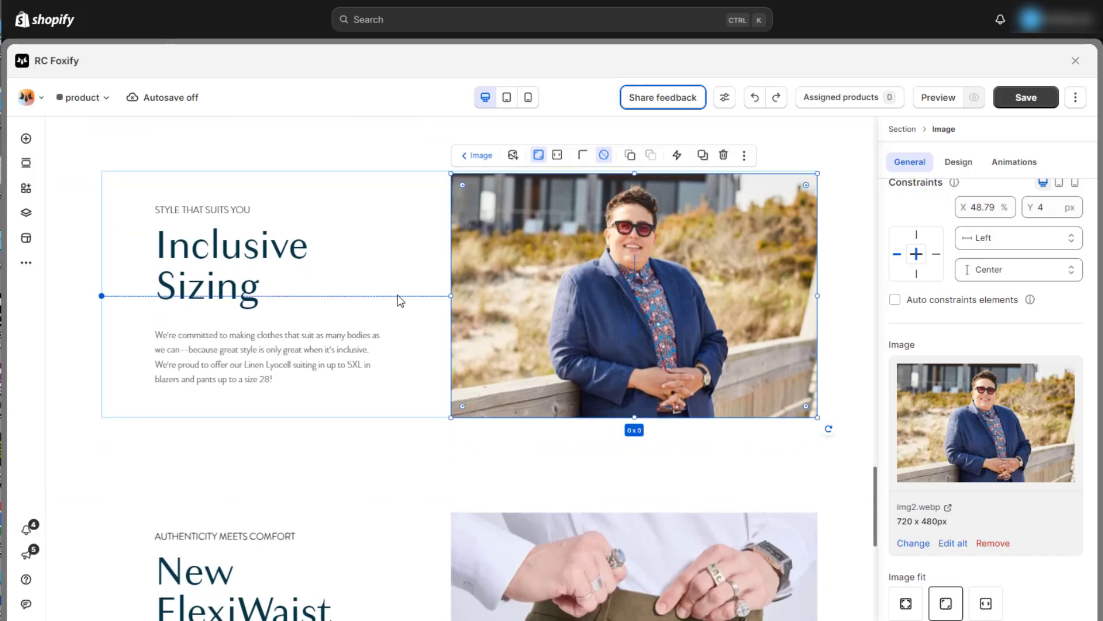
left_click_drag(264, 284, 718, 298)
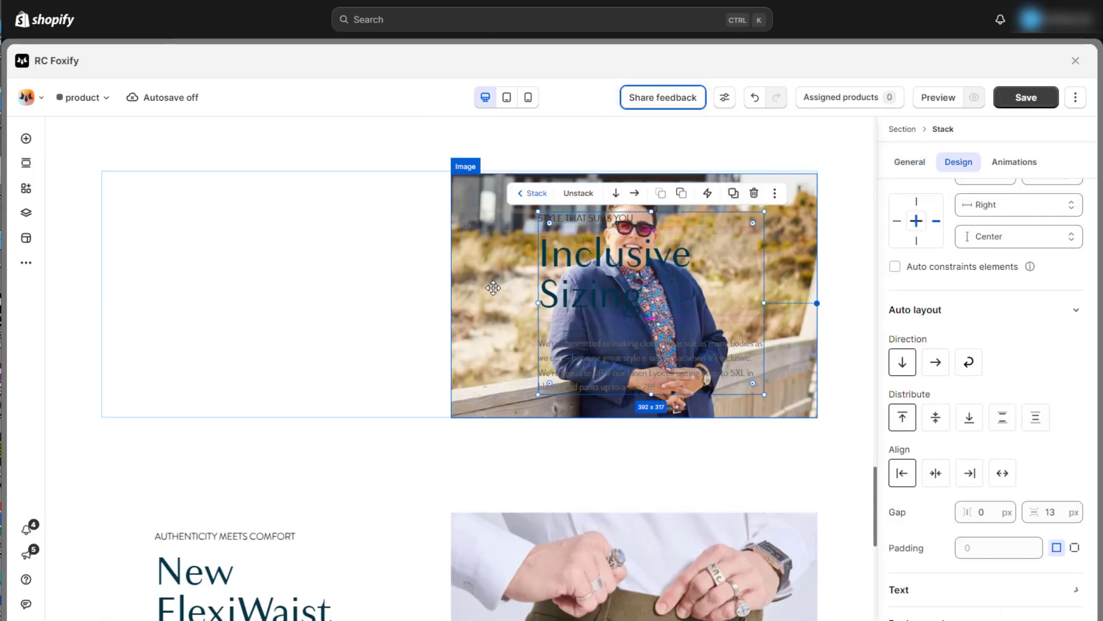
left_click(150, 285)
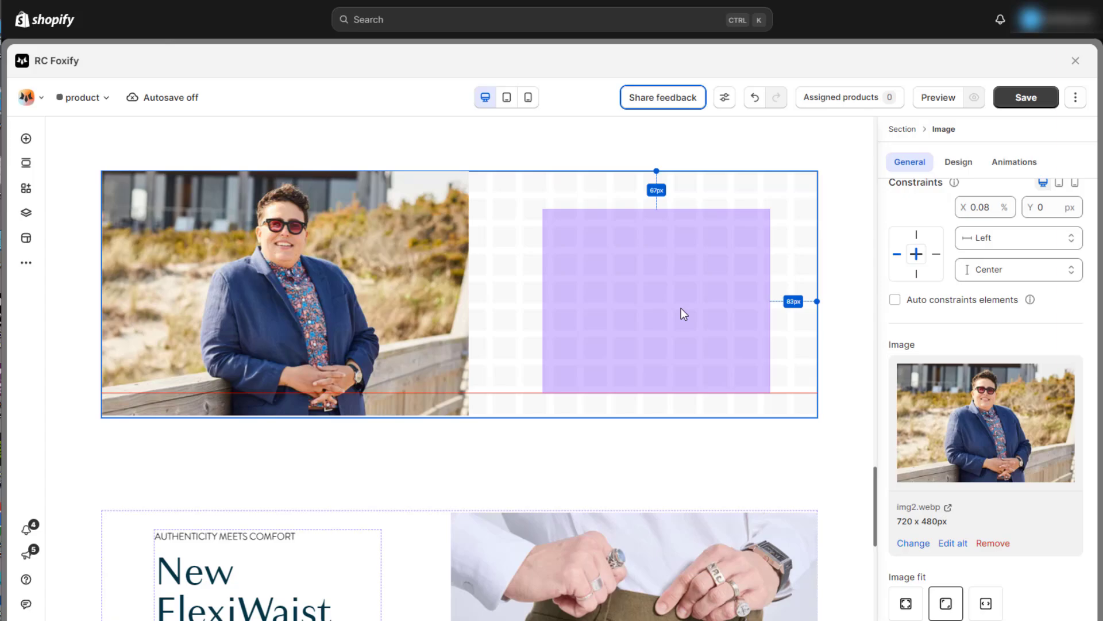
left_click(667, 276)
Right-align the Inclusive Sizing heading, paragraph, Style That Suits You line and whole text stack
left_click(958, 162)
scroll(1000, 433, "down", 3)
left_click(1035, 421)
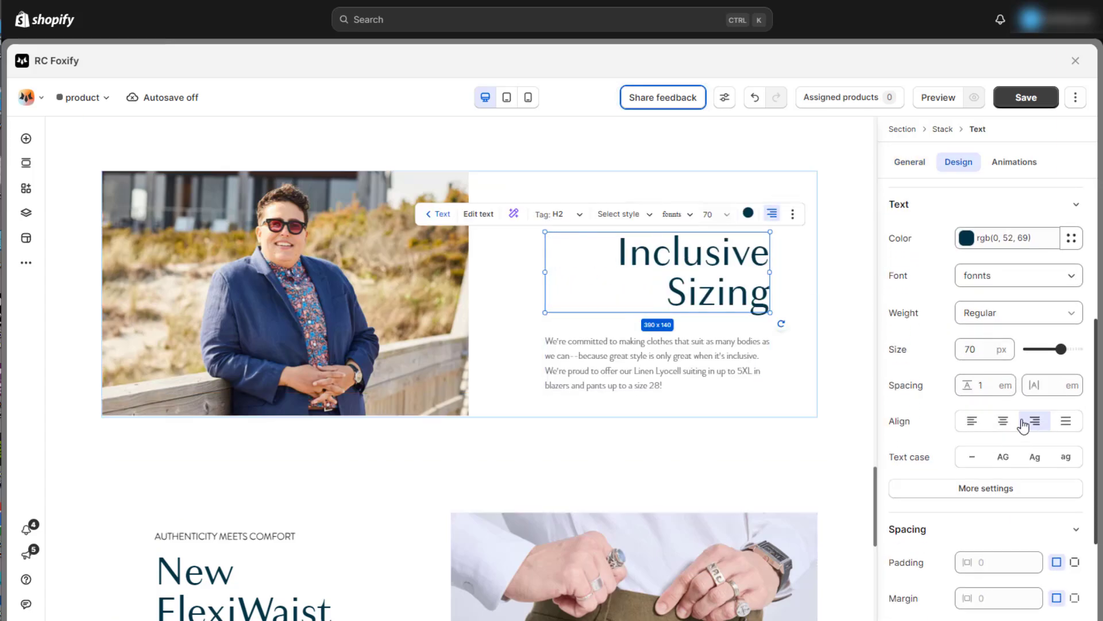
left_click(1035, 422)
left_click(592, 216)
left_click(1034, 422)
left_click(547, 320)
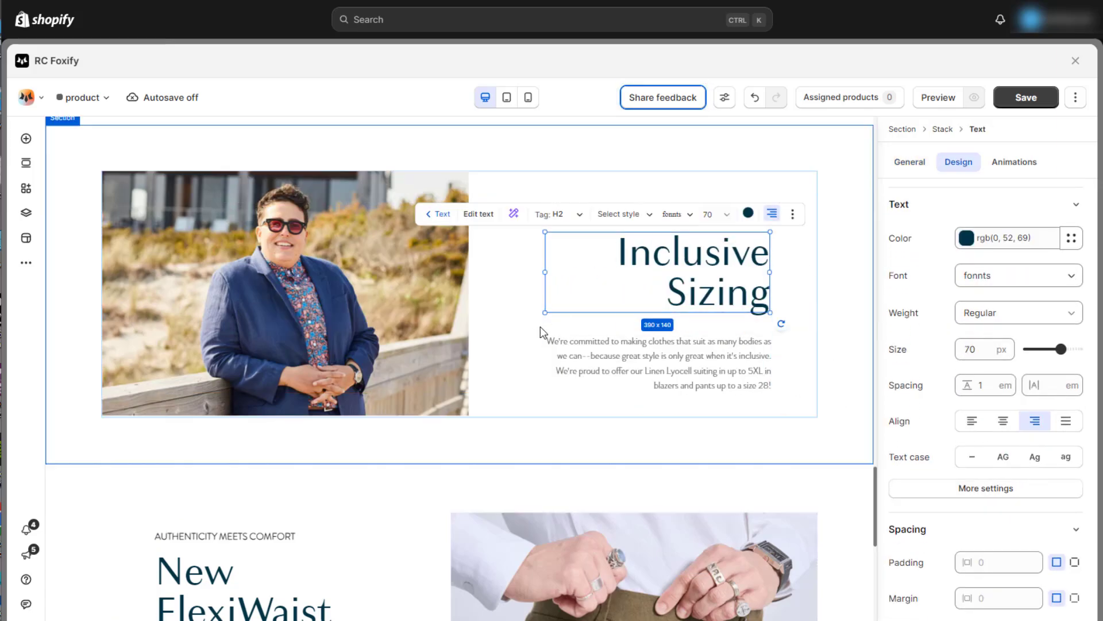
left_click(942, 129)
left_click(972, 198)
left_click(631, 321)
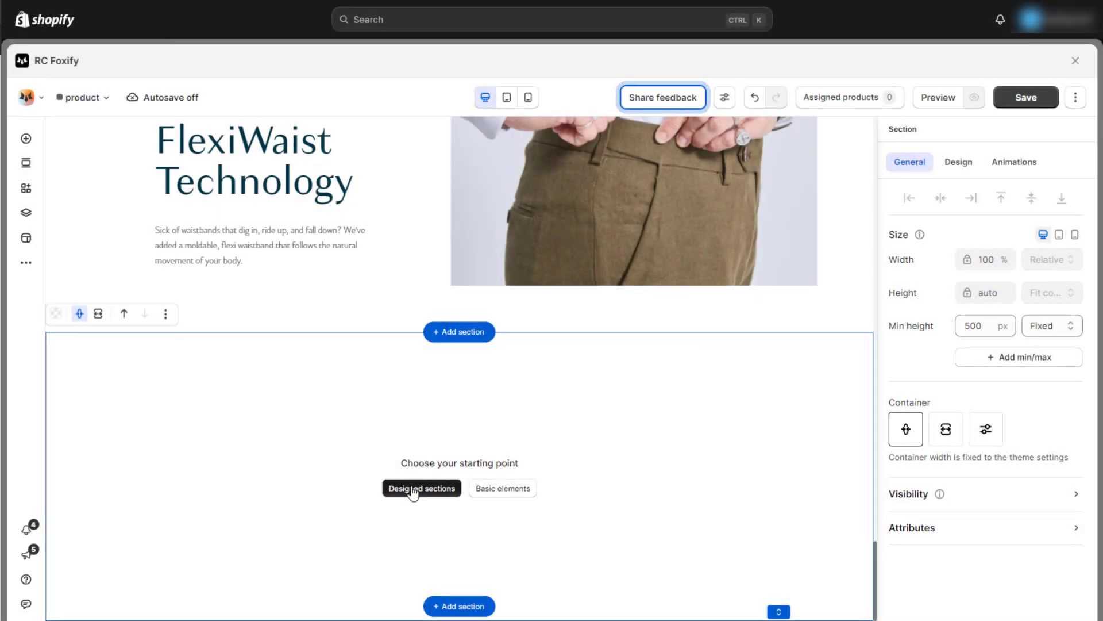
Drag an icon-with-text section from the designed templates onto the page
left_click(417, 488)
scroll(344, 442, "down", 4)
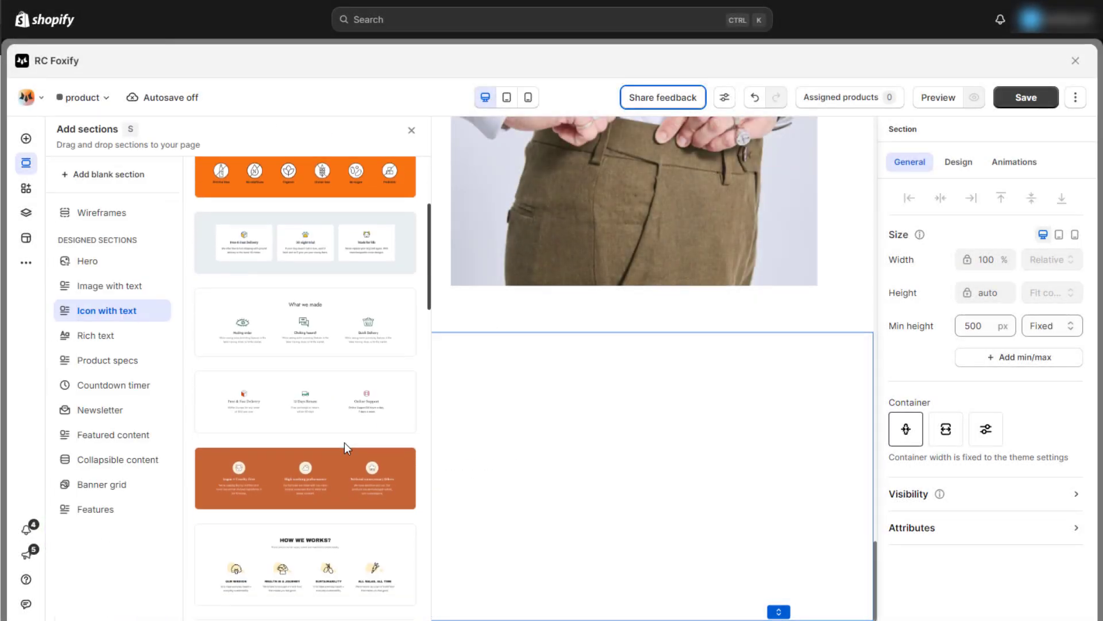
left_click_drag(301, 402, 461, 435)
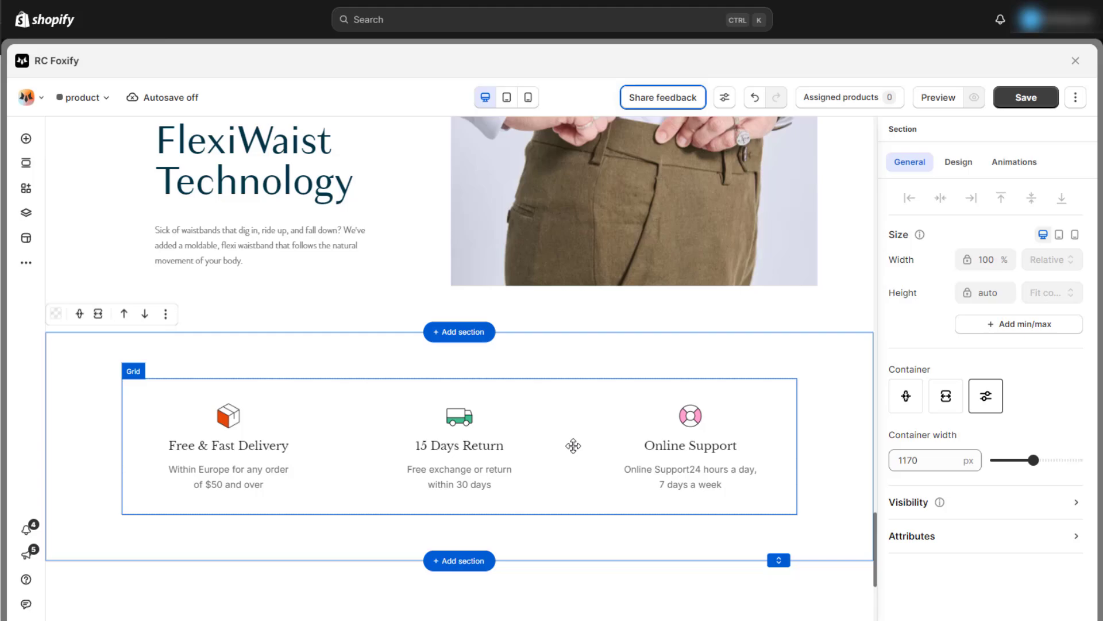
Delete the Online Support and Free & Fast Delivery cells, and stretch 15 Days Return to full width
left_click(614, 421)
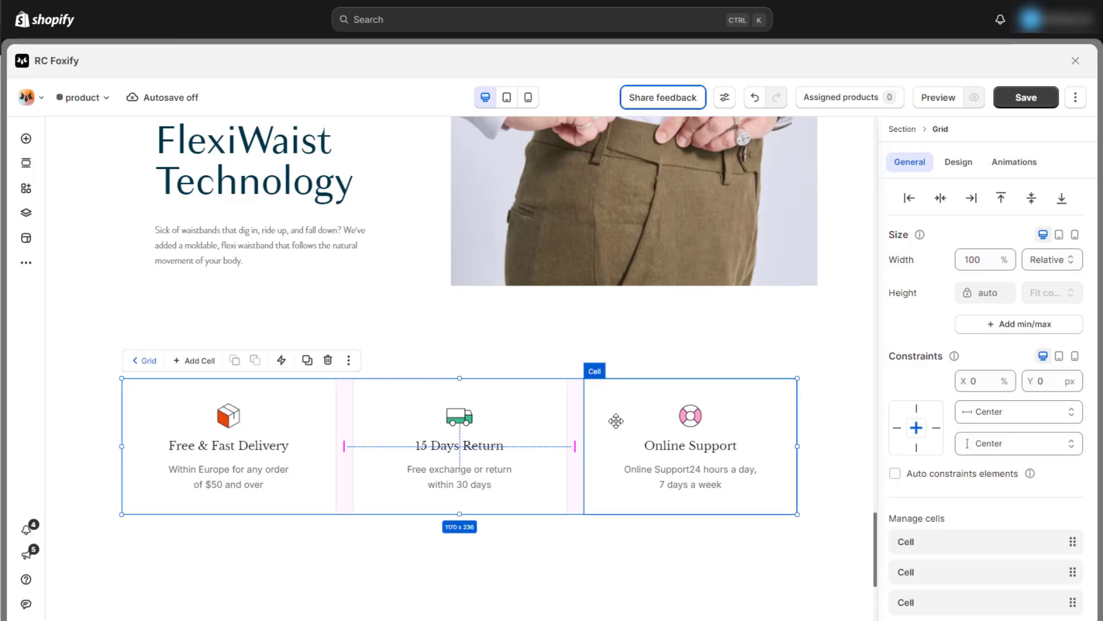
left_click(687, 439)
key("Delete")
left_click(270, 414)
key("Delete")
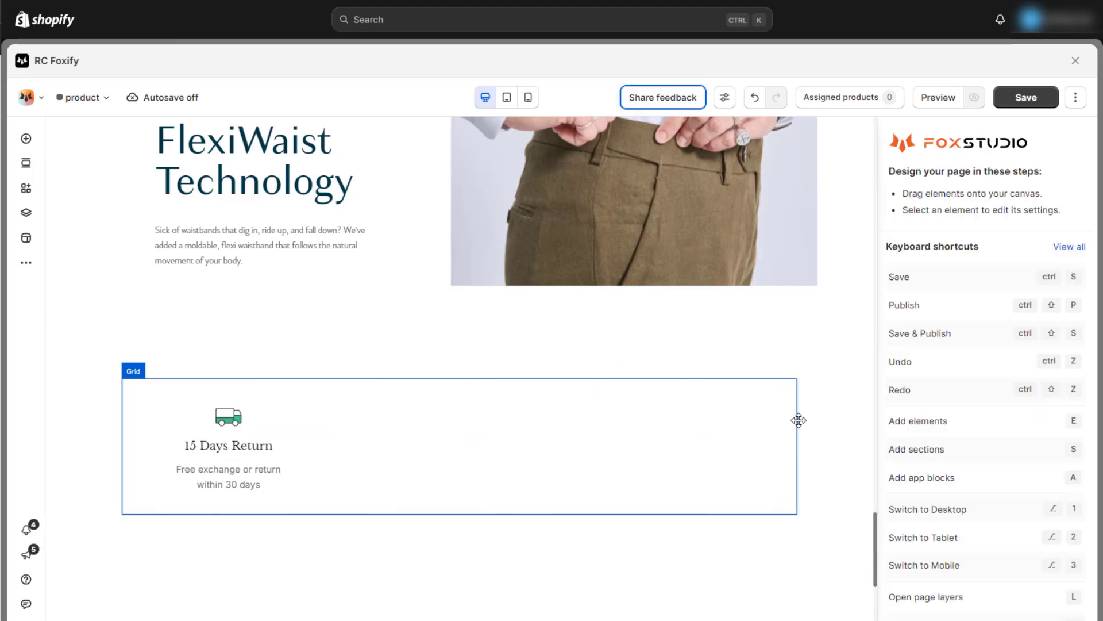
left_click(630, 426)
left_click_drag(308, 445, 847, 443)
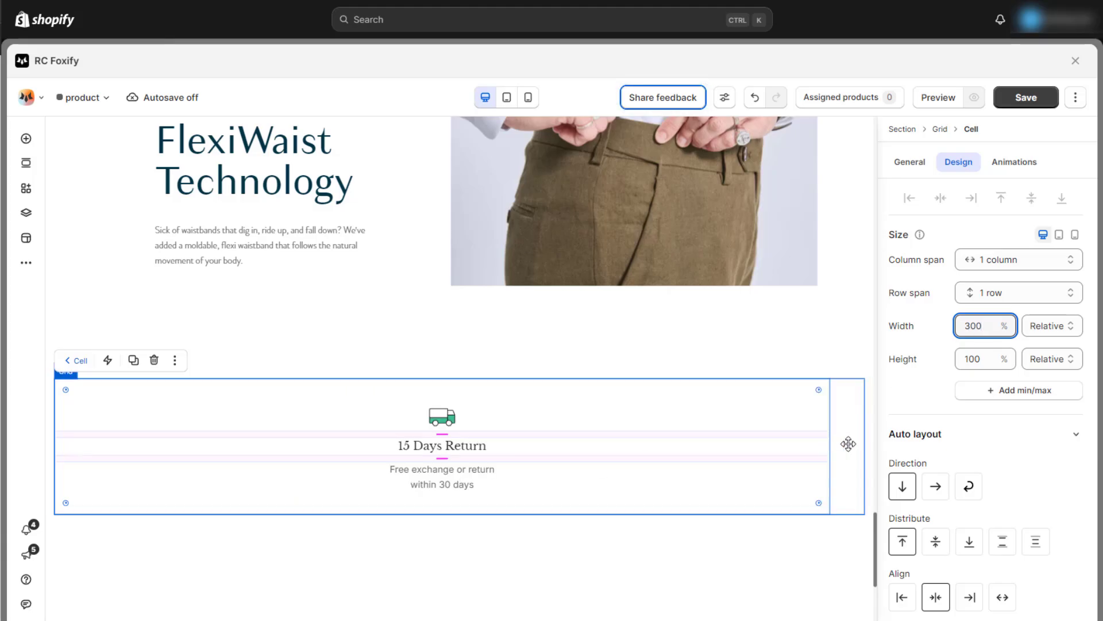
Add a button element below the description text in the remaining cell
left_click(840, 368)
scroll(958, 396, "down", 1)
left_click(443, 397)
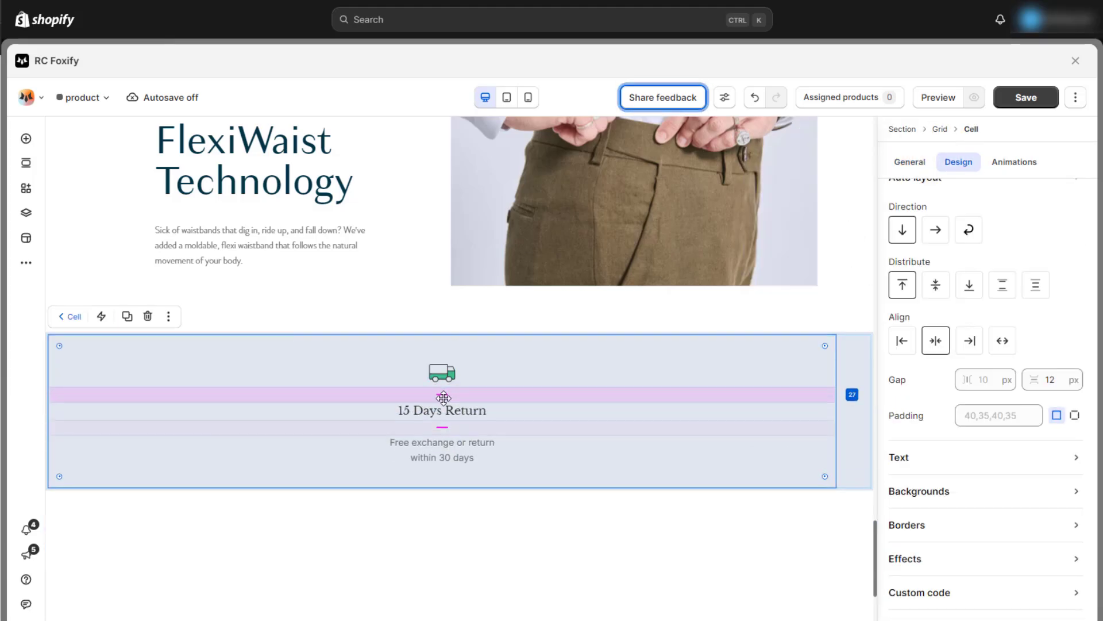
left_click(460, 488)
left_click_drag(259, 189, 473, 431)
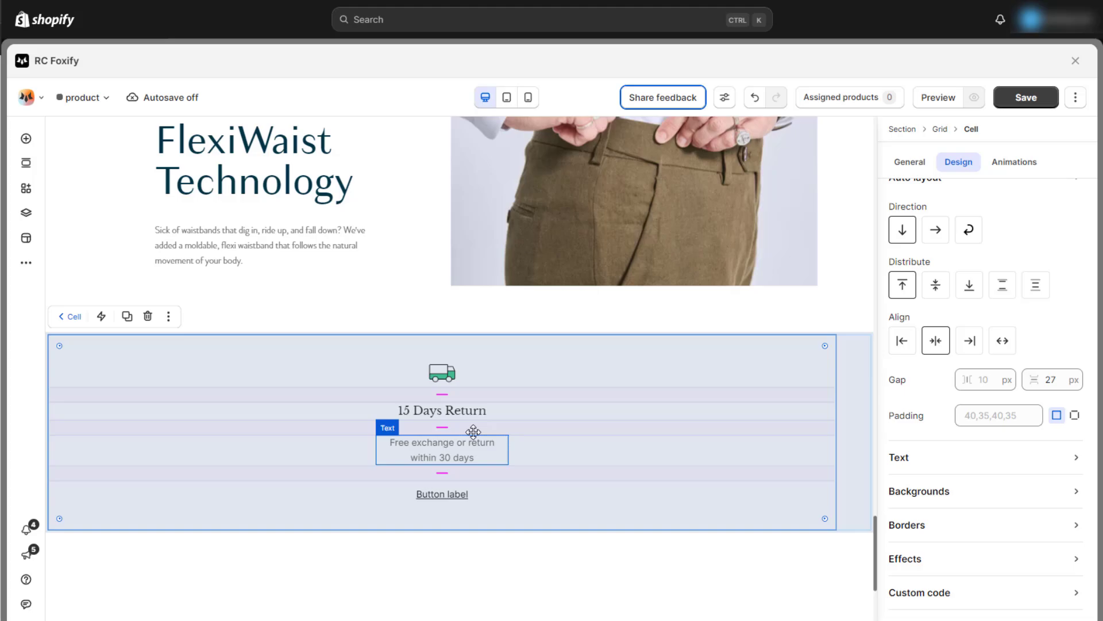
Change the heading to 'We Care About How Your Clothes Fit', colour #003445, size 30
left_click(442, 372)
left_click(442, 414)
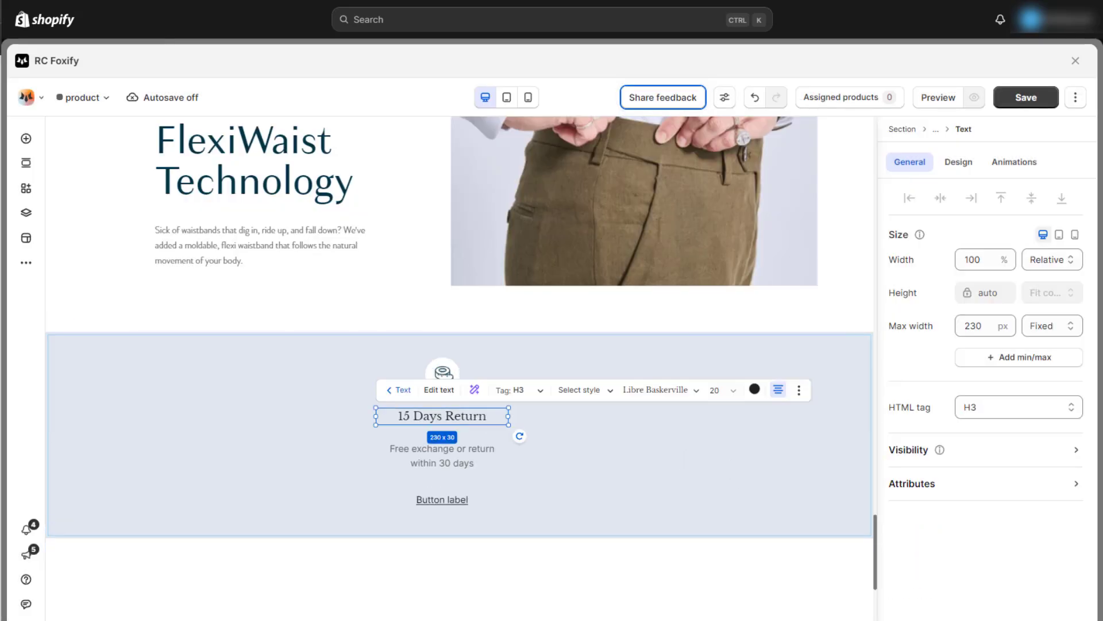
double_click(463, 417)
type("We Care About How Your Clothes Fit")
left_click(959, 162)
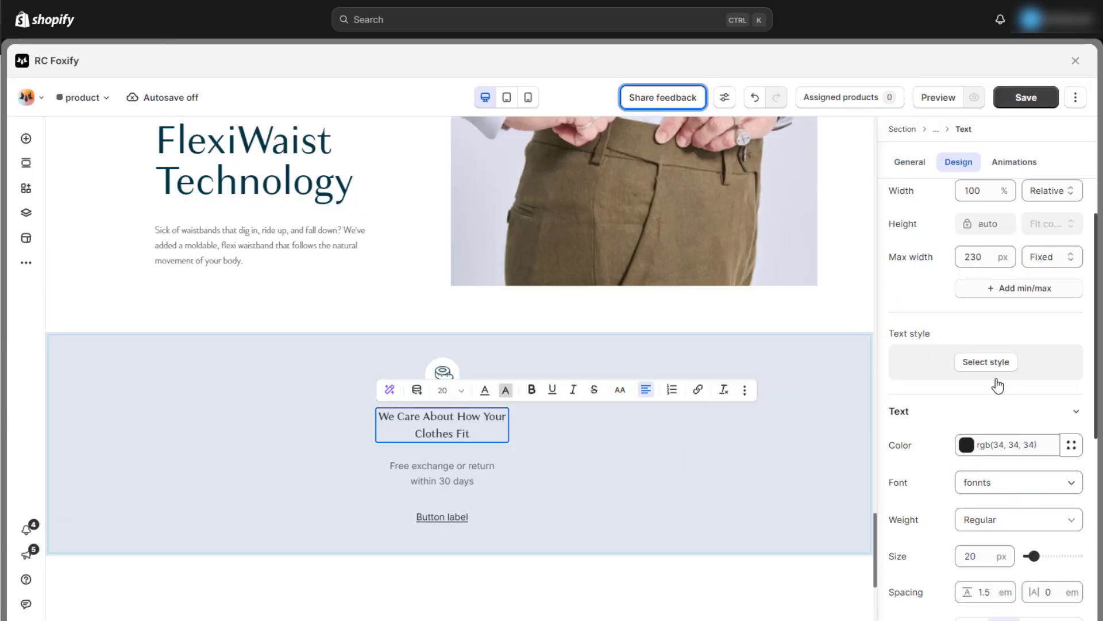
left_click(1011, 446)
type("#003445")
left_click(980, 554)
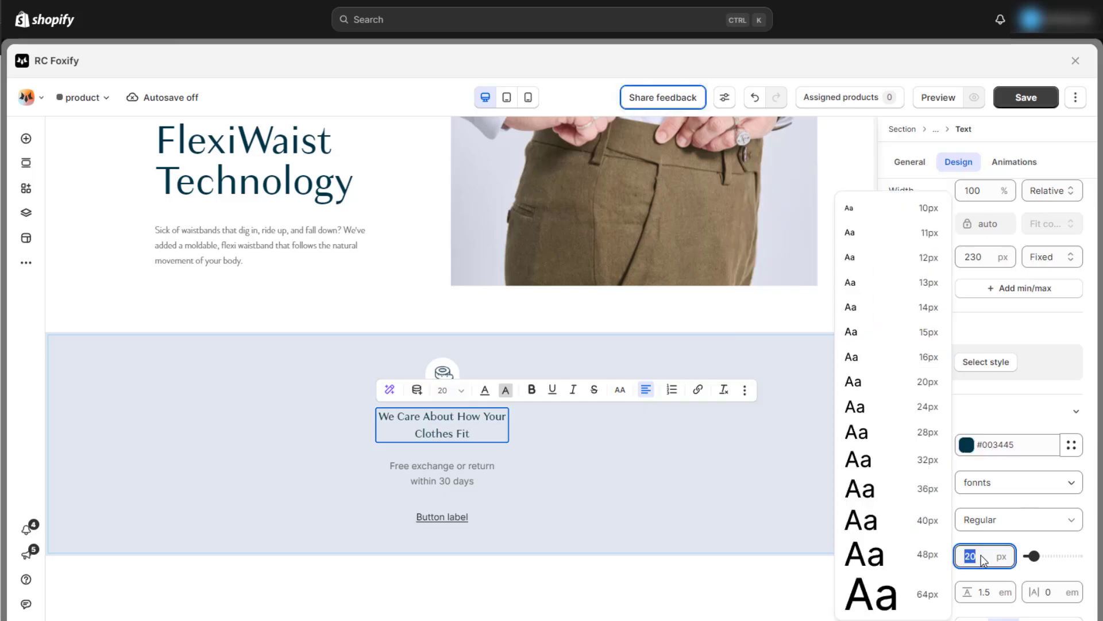
type("30")
left_click_drag(509, 445, 533, 445)
Replace the Free exchange or return paragraph with the sizing-guide sentence
left_click(442, 512)
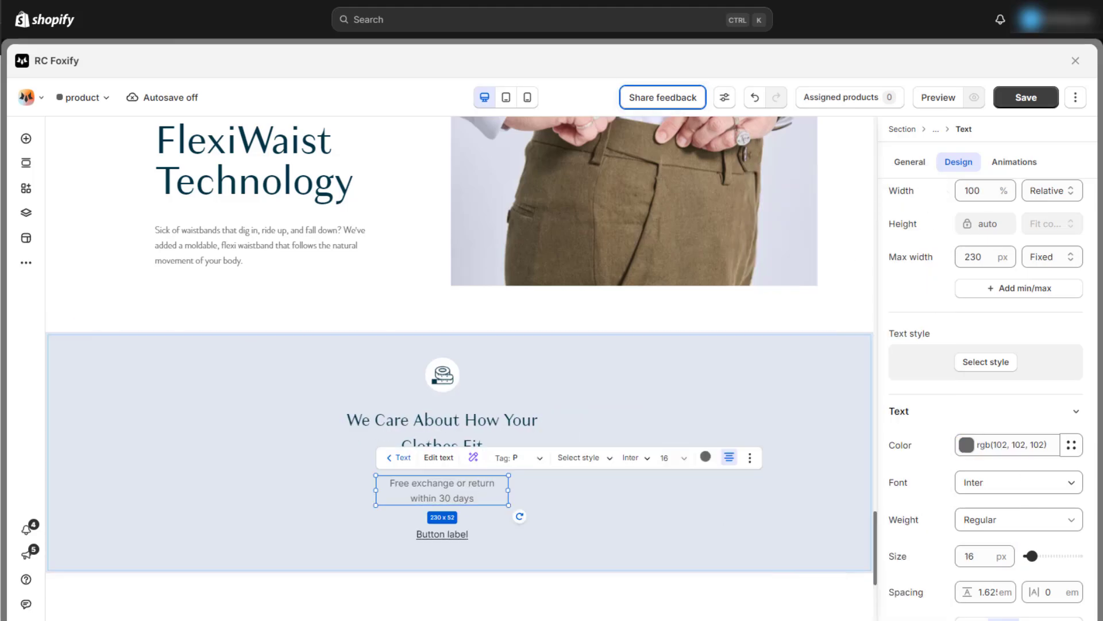
type("We put together a guide on how to find your perfect fit.")
scroll(987, 428, "down", 1)
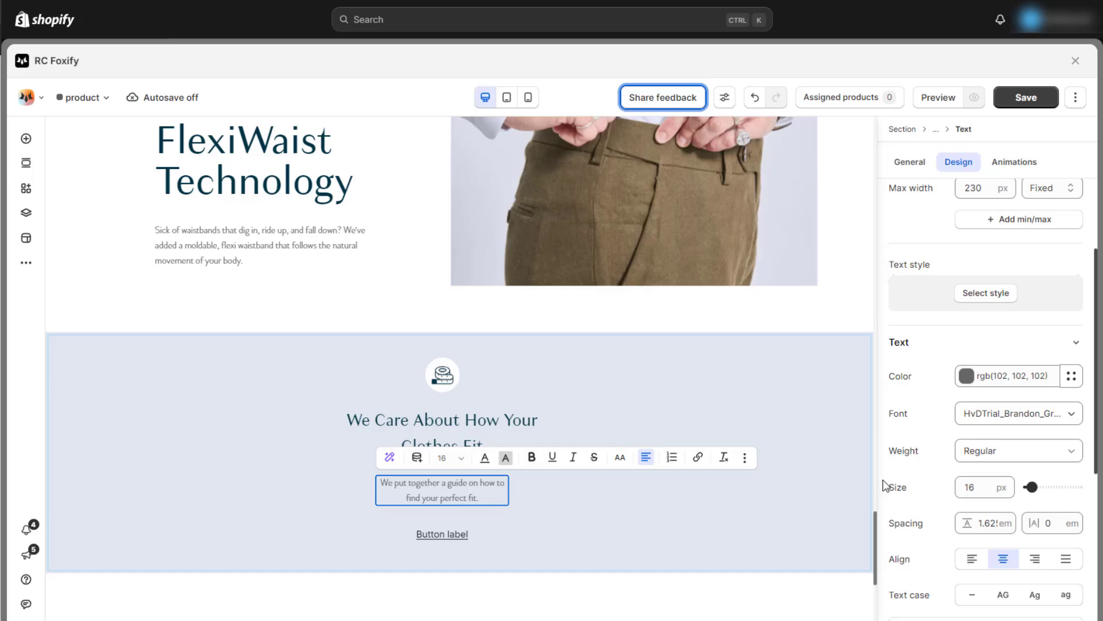
Style the new button with the fonnts font and a dark text colour
left_click(442, 520)
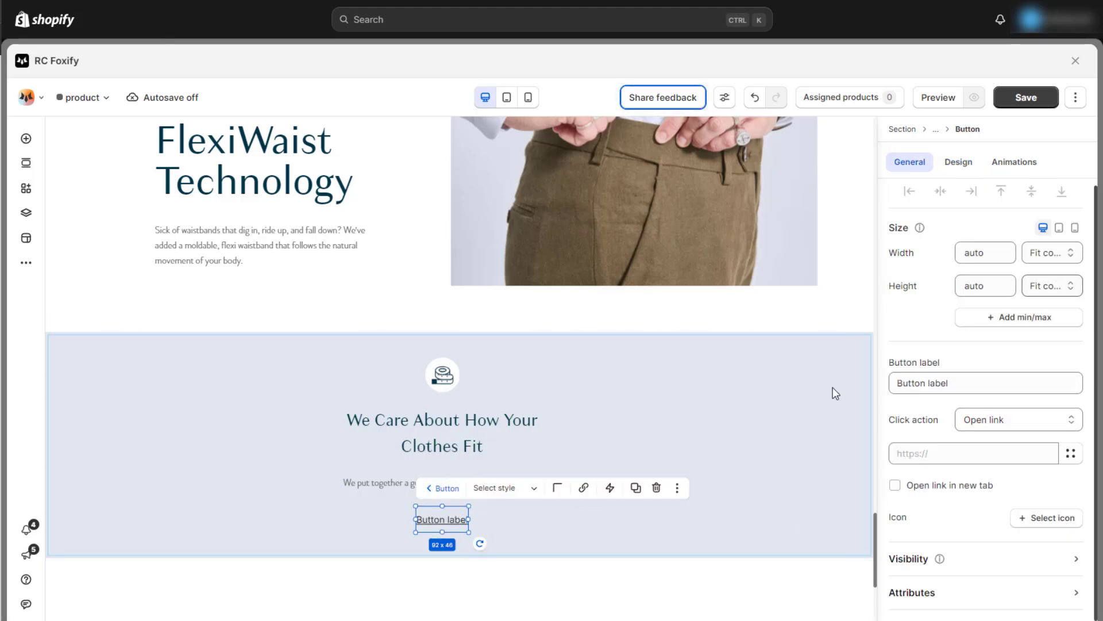
left_click(958, 162)
left_click(988, 453)
left_click(998, 205)
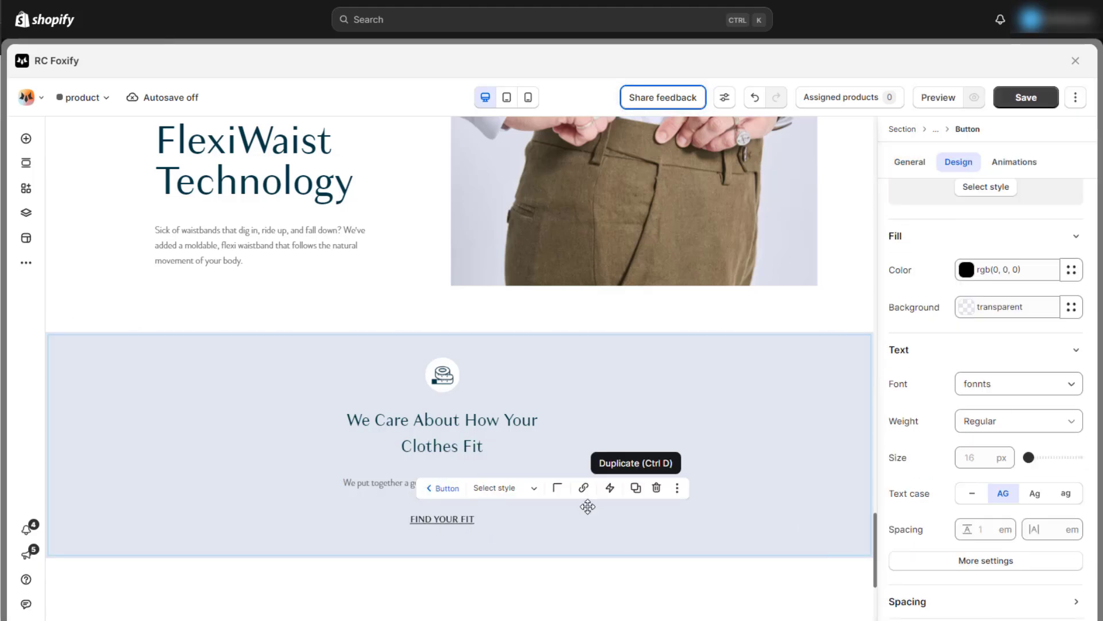
left_click(1020, 270)
key("ctrl+v")
left_click(583, 394)
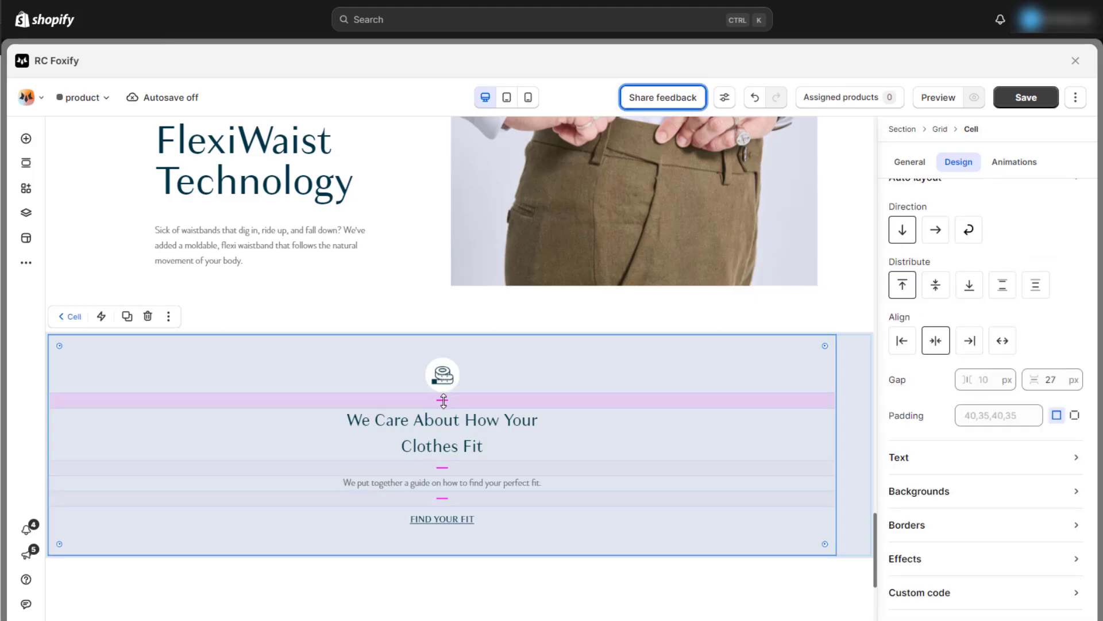
left_click(540, 426)
left_click(569, 428)
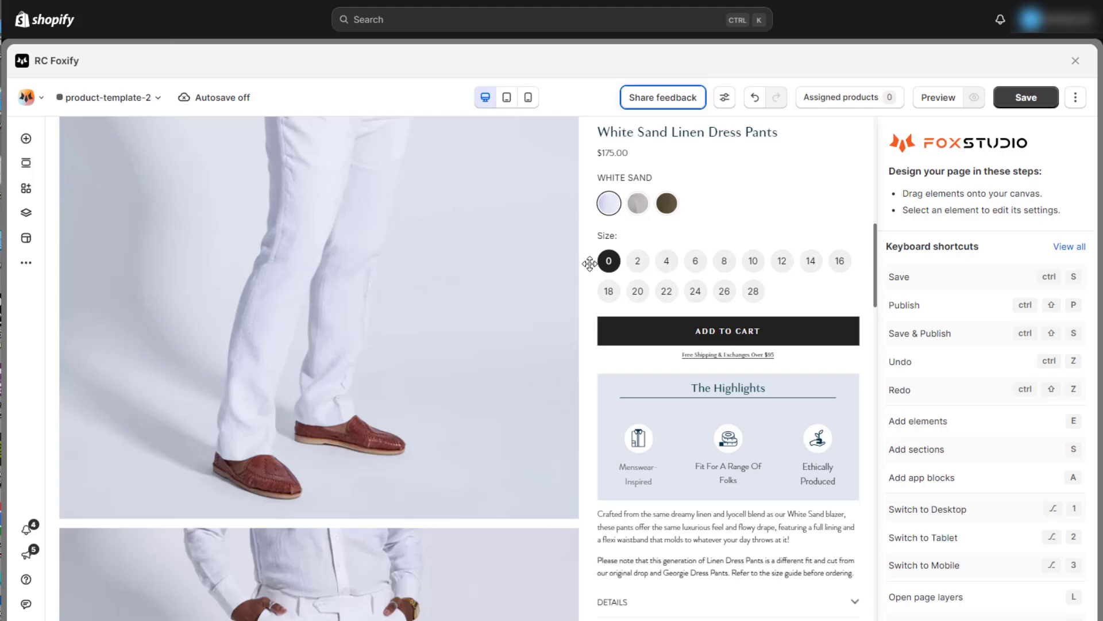
scroll(590, 263, "down", 1)
scroll(590, 264, "down", 8)
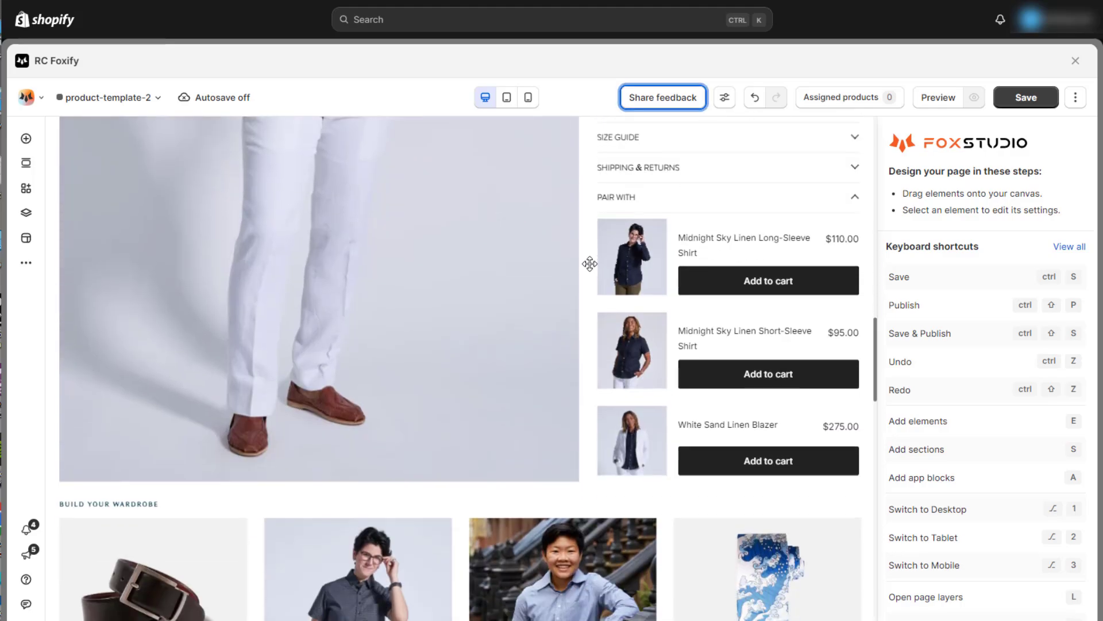
scroll(589, 263, "down", 4)
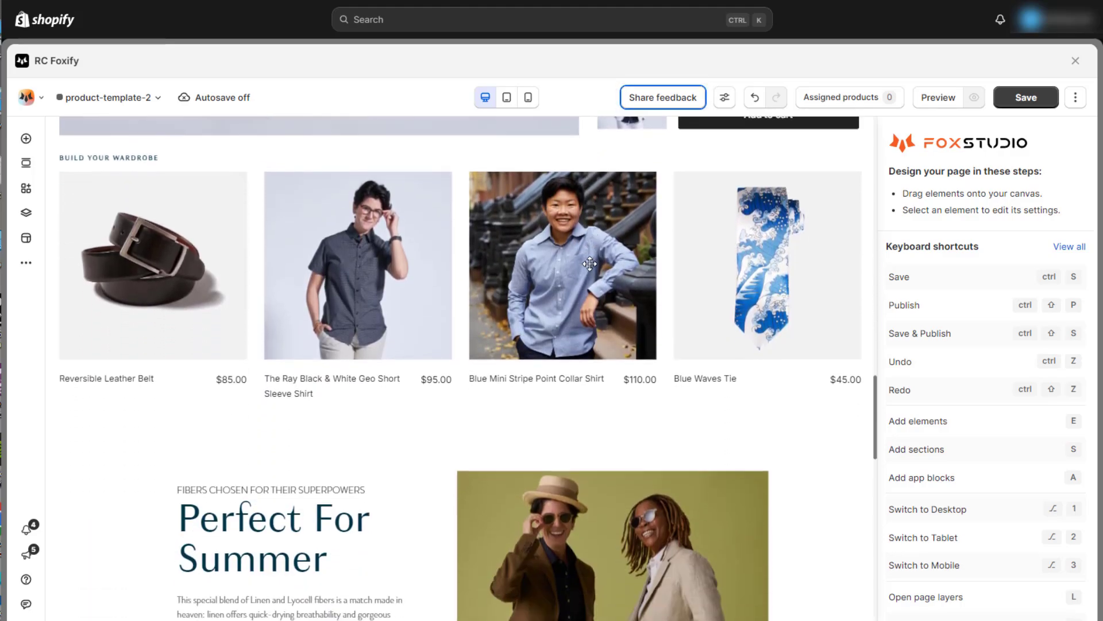
scroll(589, 264, "down", 8)
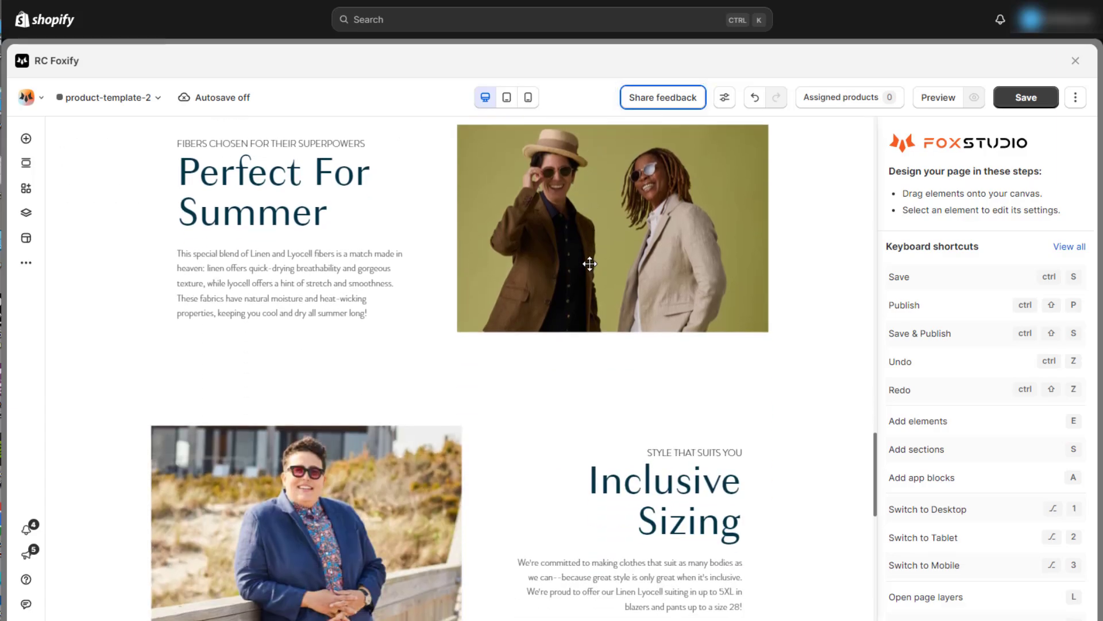
scroll(589, 263, "down", 10)
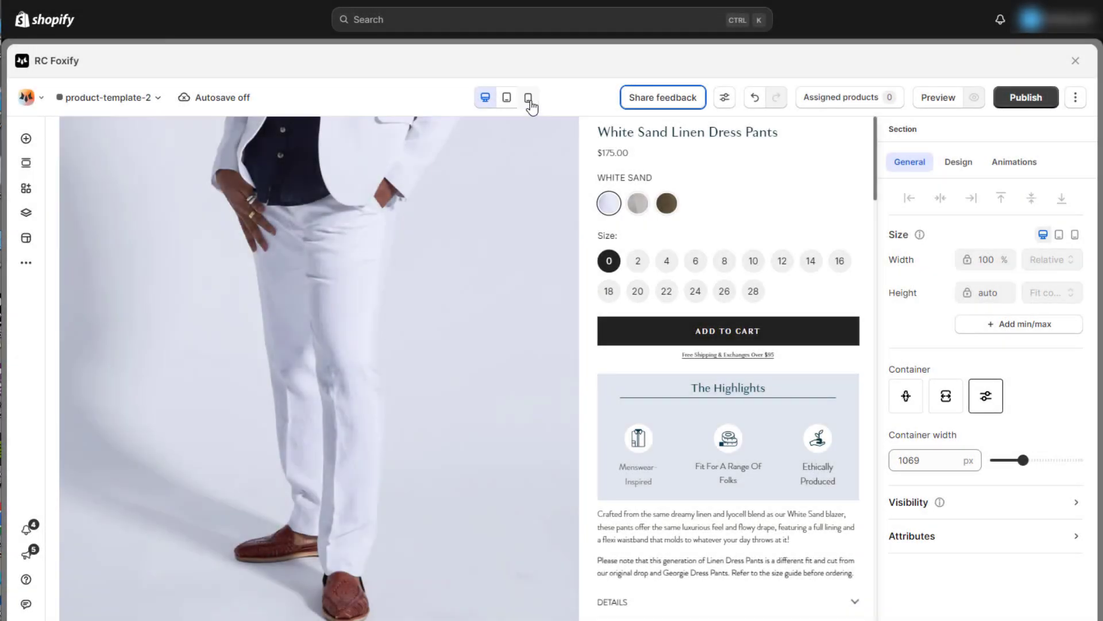
Switch the canvas to mobile and scroll through the single-column White Sand Linen Dress Pants page
left_click(528, 97)
scroll(524, 302, "down", 15)
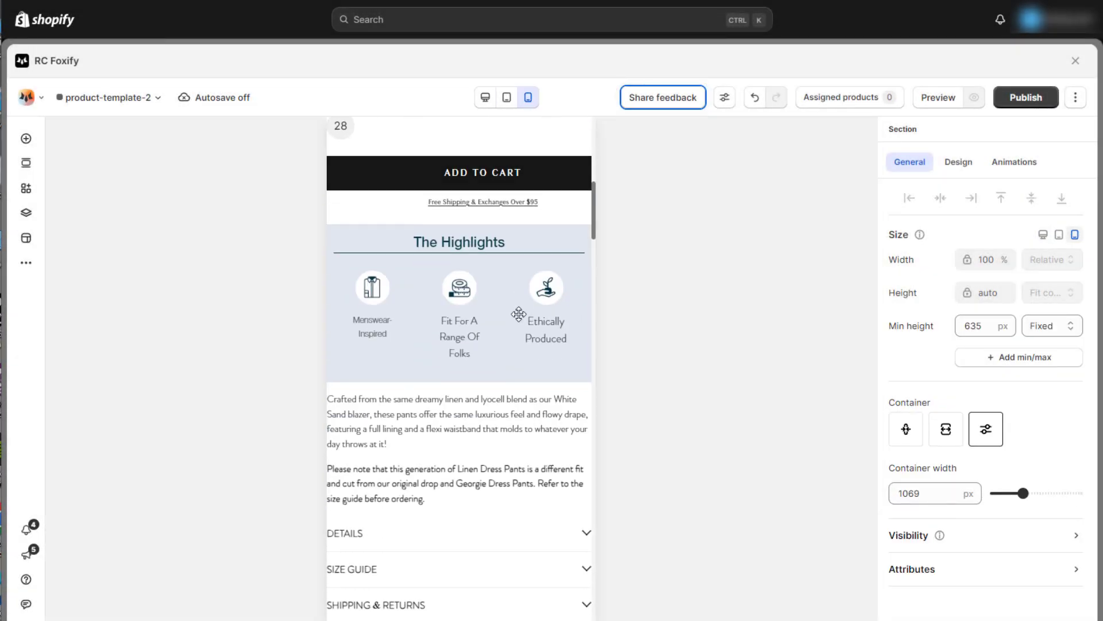
scroll(520, 316, "down", 14)
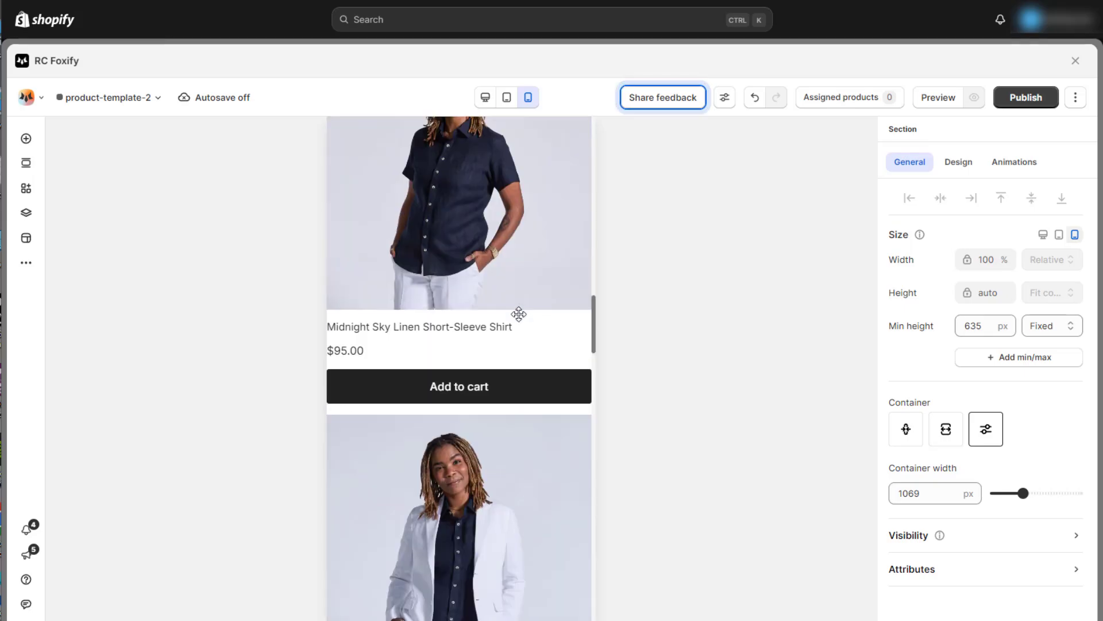
scroll(520, 319, "down", 14)
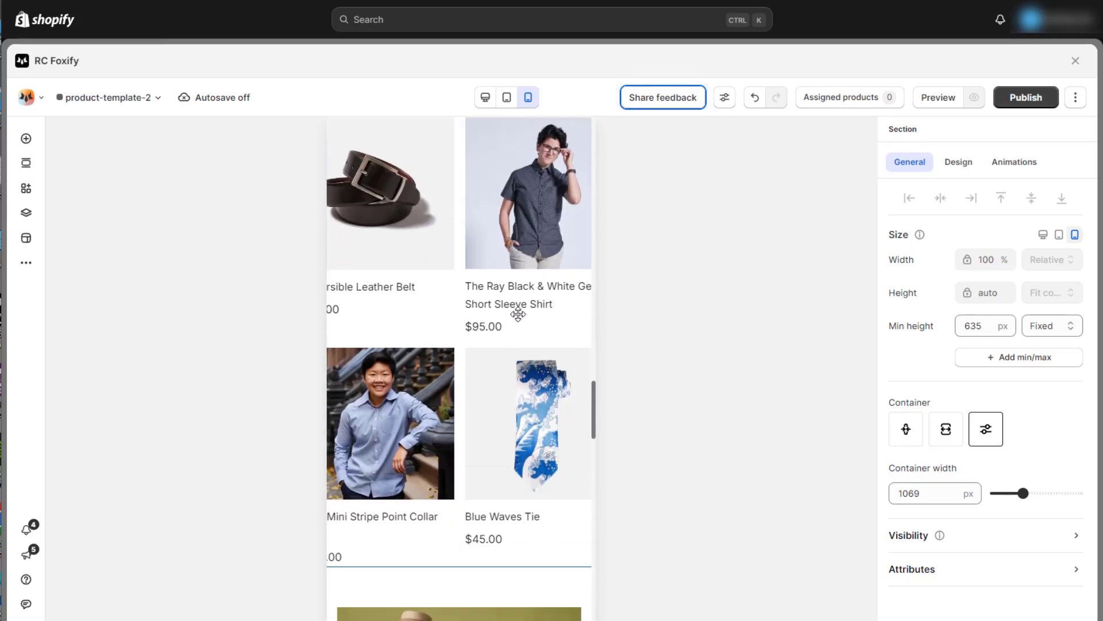
scroll(517, 314, "down", 15)
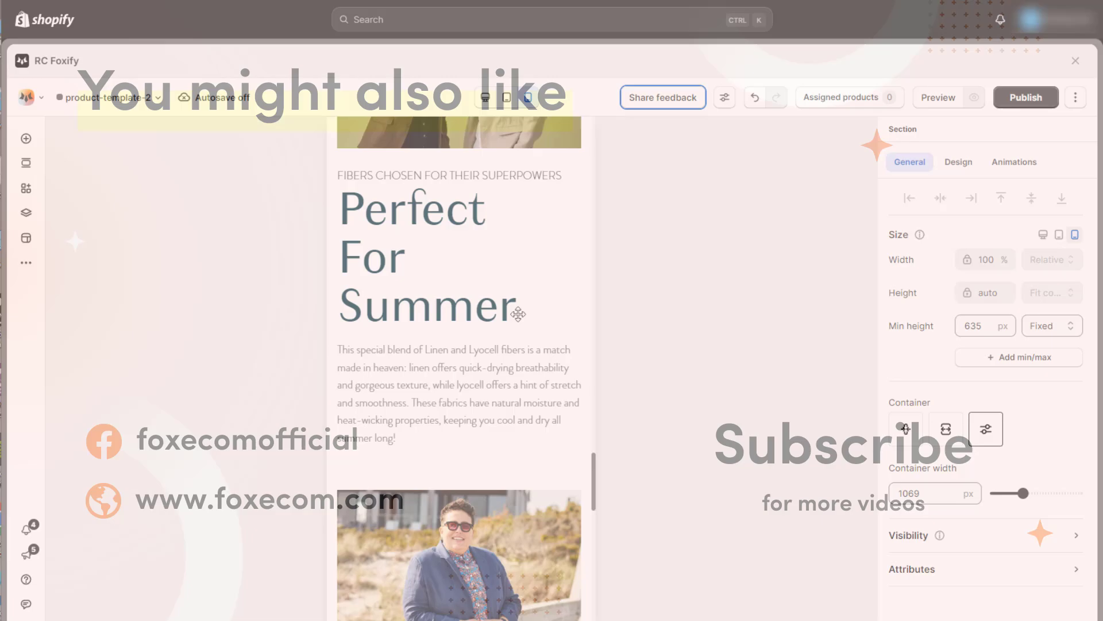